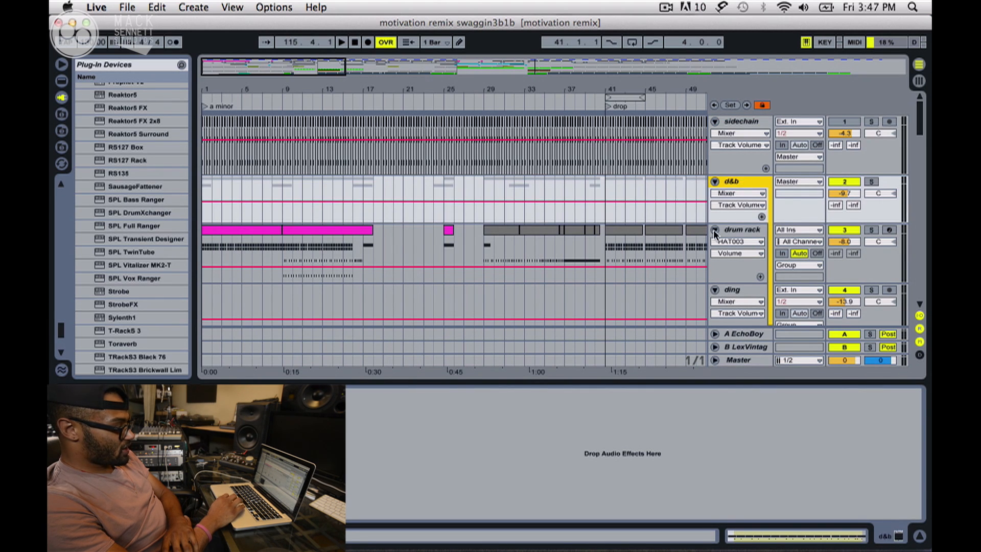
- Review the drum rack, ding and cymbal tracks and their clips across the arrangement
scroll(647, 243, down, 3)
click(730, 189)
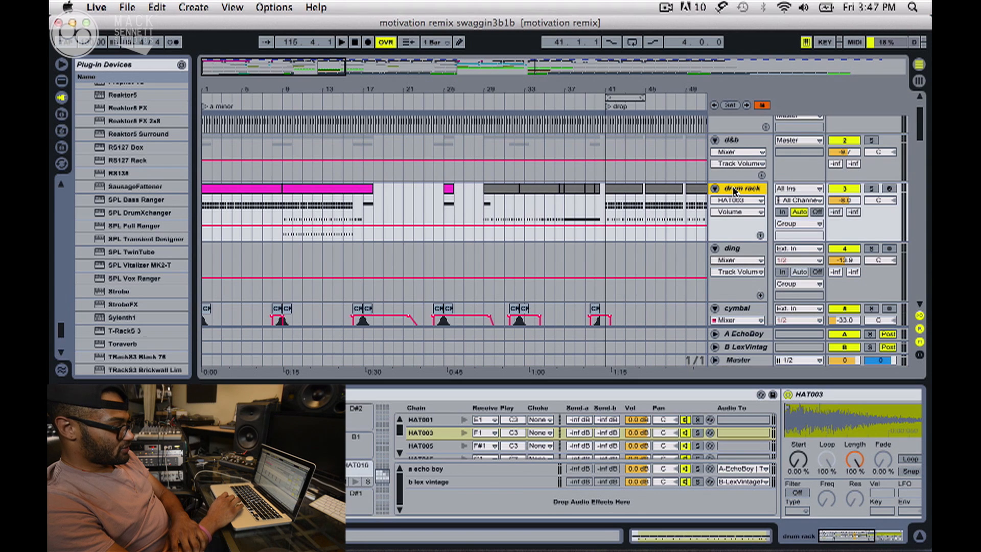
scroll(733, 186, down, 3)
click(727, 225)
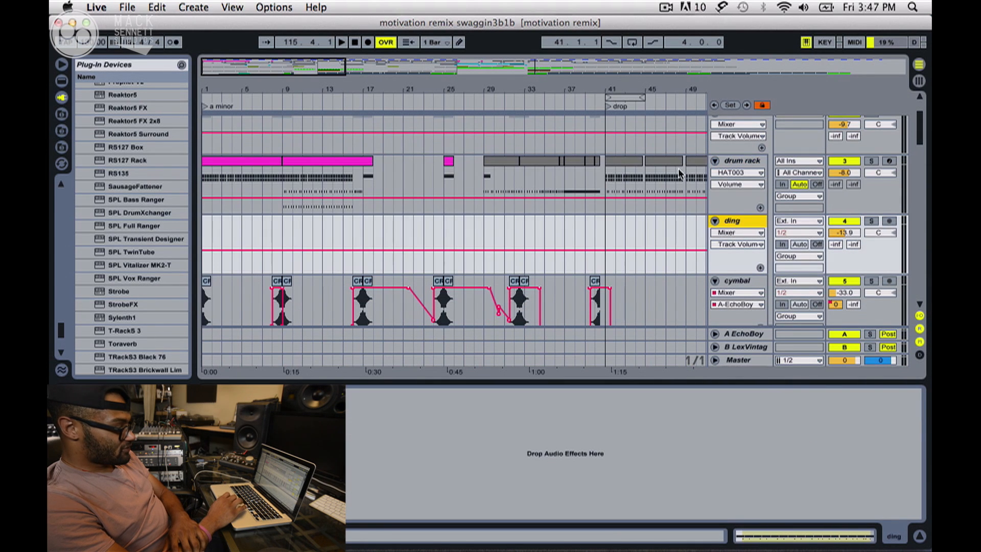
drag(624, 82, 408, 86)
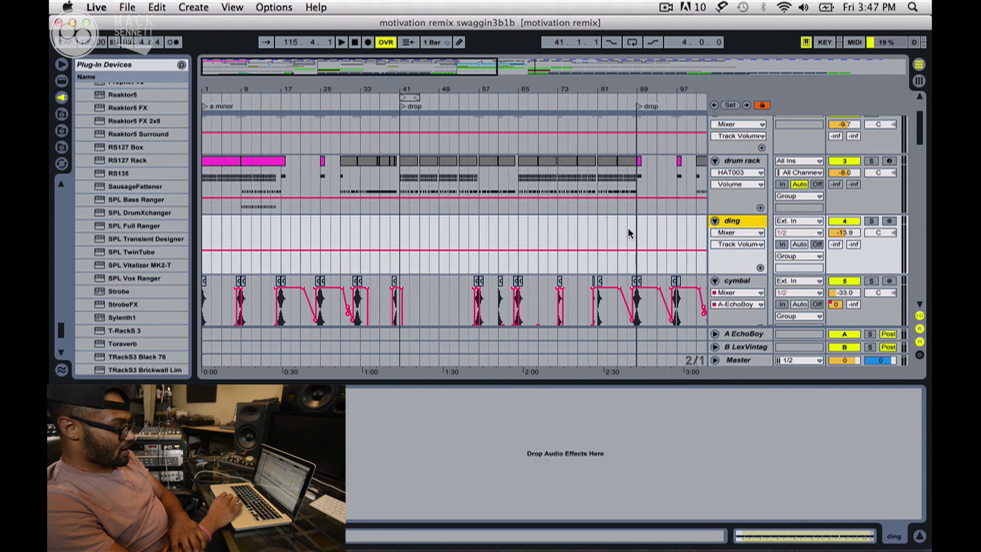
click(747, 283)
scroll(586, 235, down, 3)
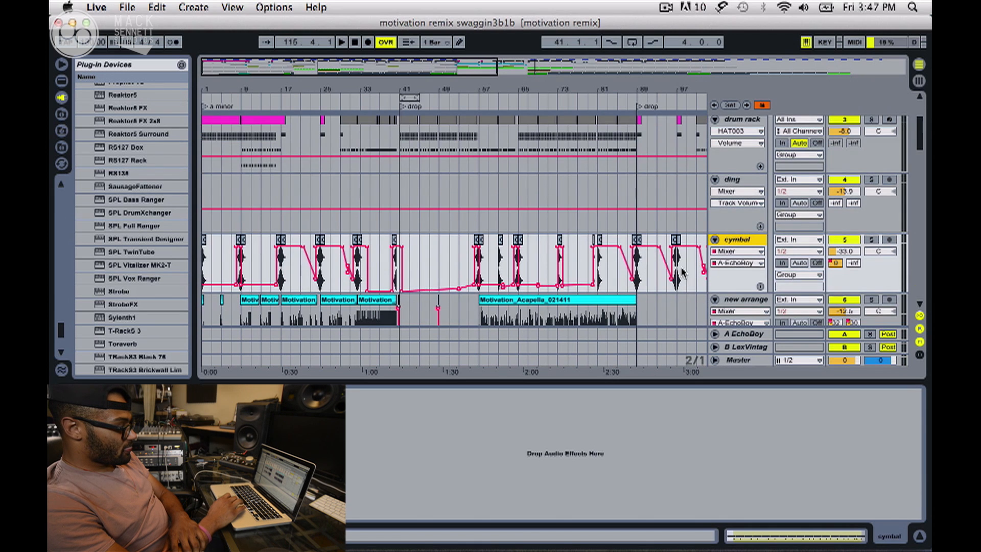
scroll(683, 272, down, 7)
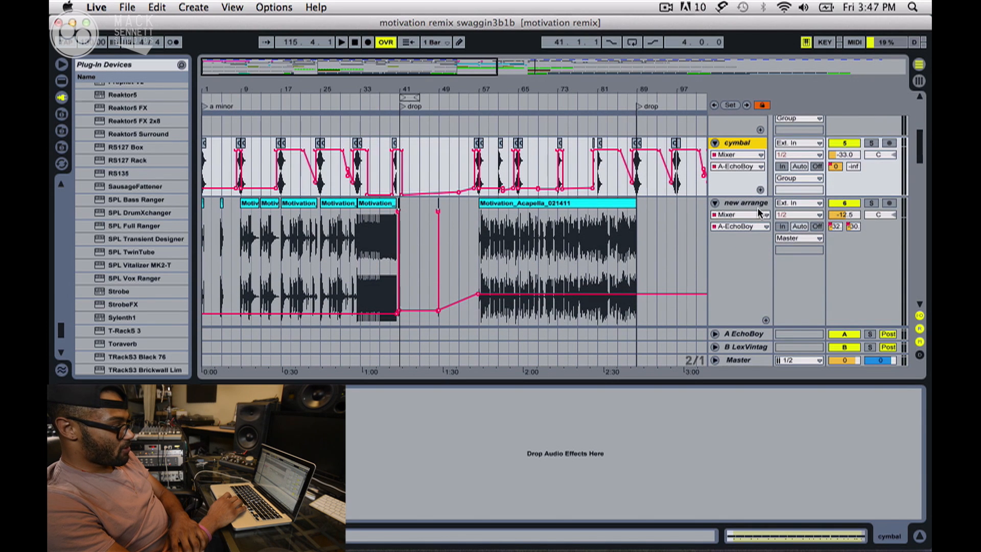
scroll(740, 187, up, 12)
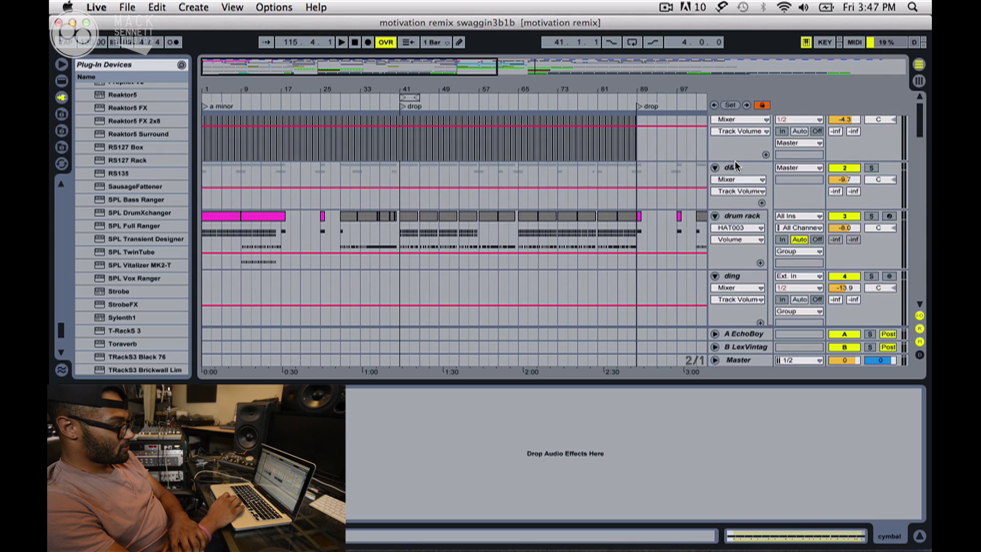
scroll(736, 166, down, 10)
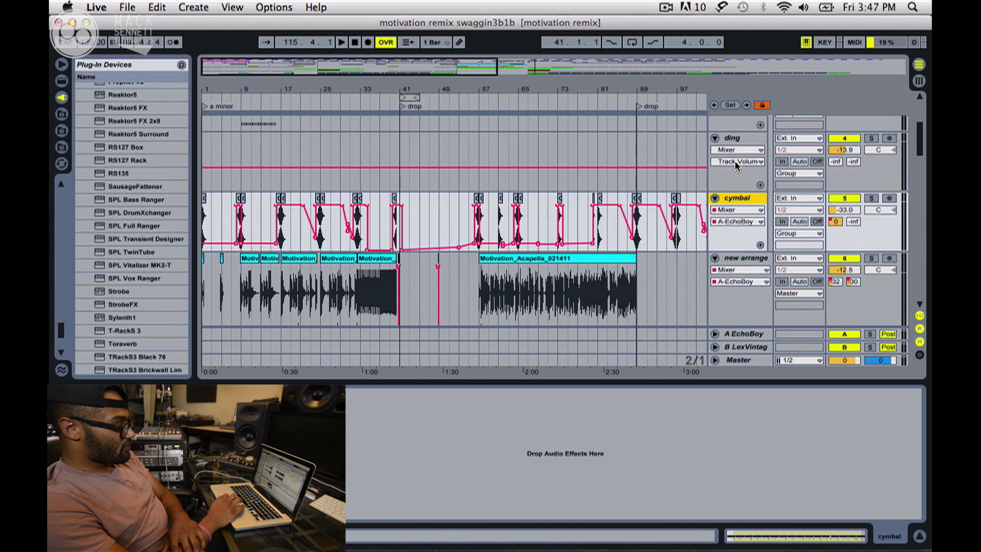
- Inspect the clips, automation and devices of the two new arrange vocal tracks
click(741, 178)
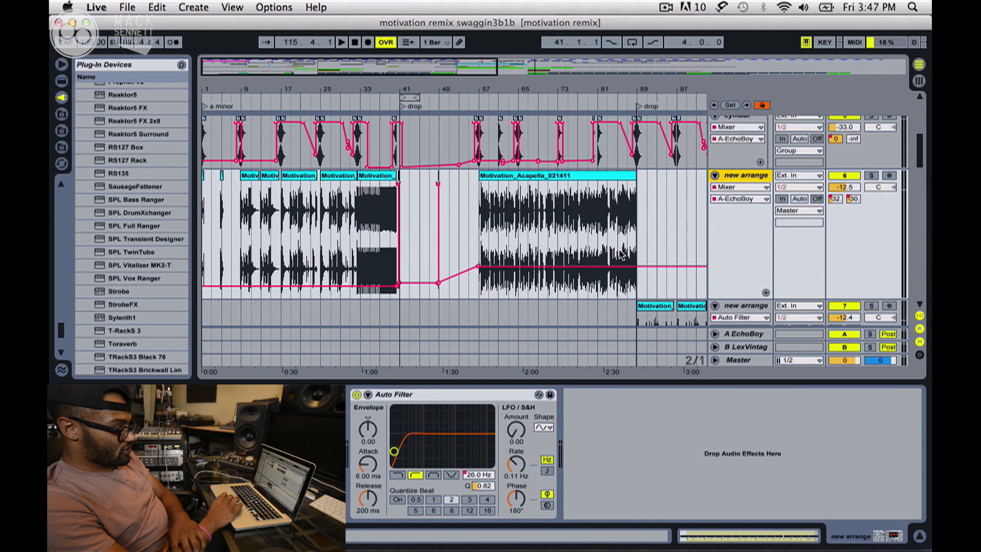
scroll(717, 235, down, 5)
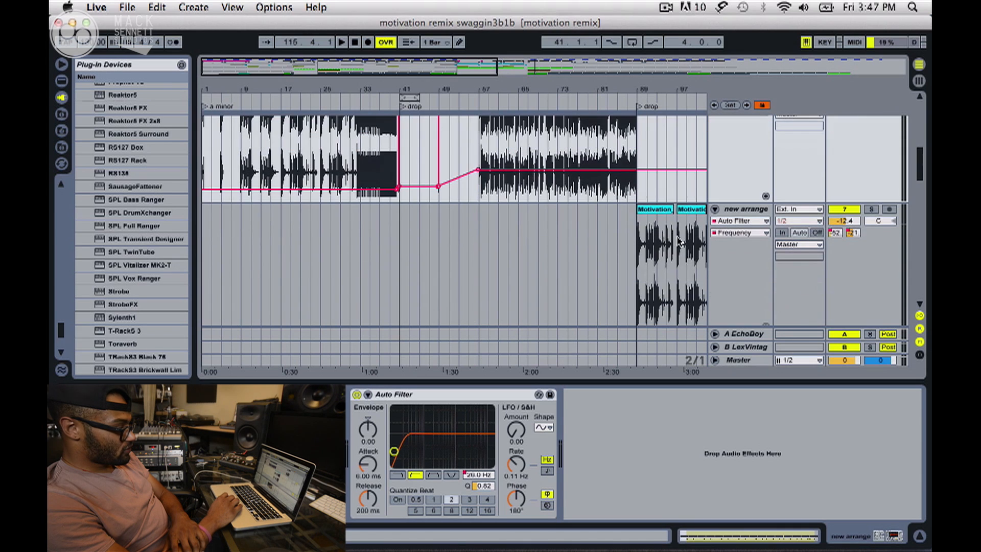
click(745, 210)
scroll(624, 252, right, 5)
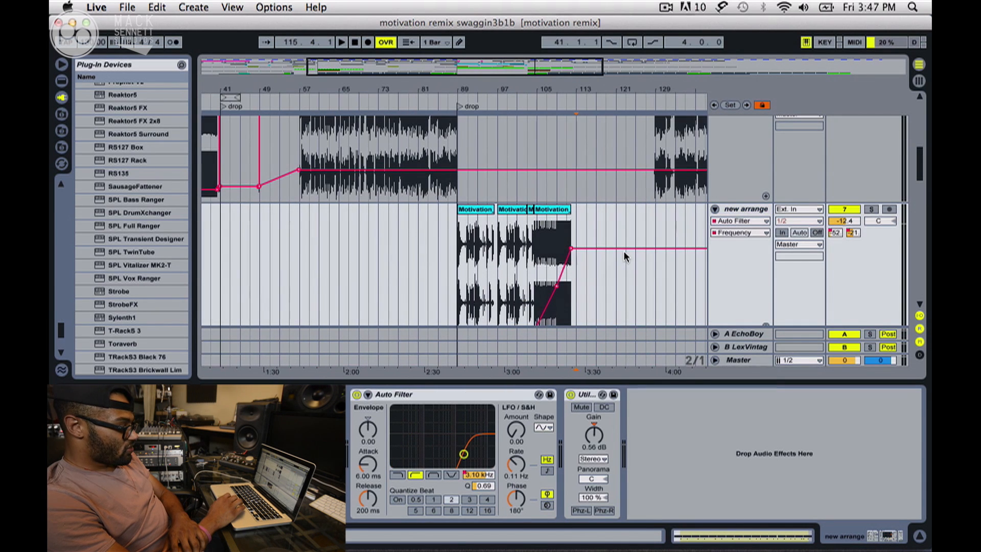
scroll(624, 255, down, 4)
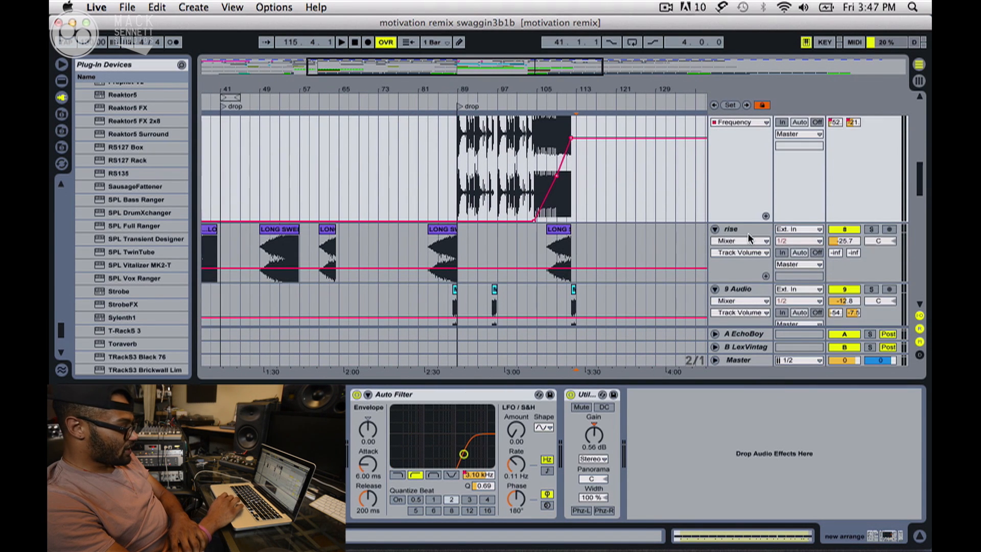
- Examine the sweep and noise hit clips on the rise, rise2 and impact tracks around the drop at bar 89
click(748, 233)
scroll(677, 240, down, 3)
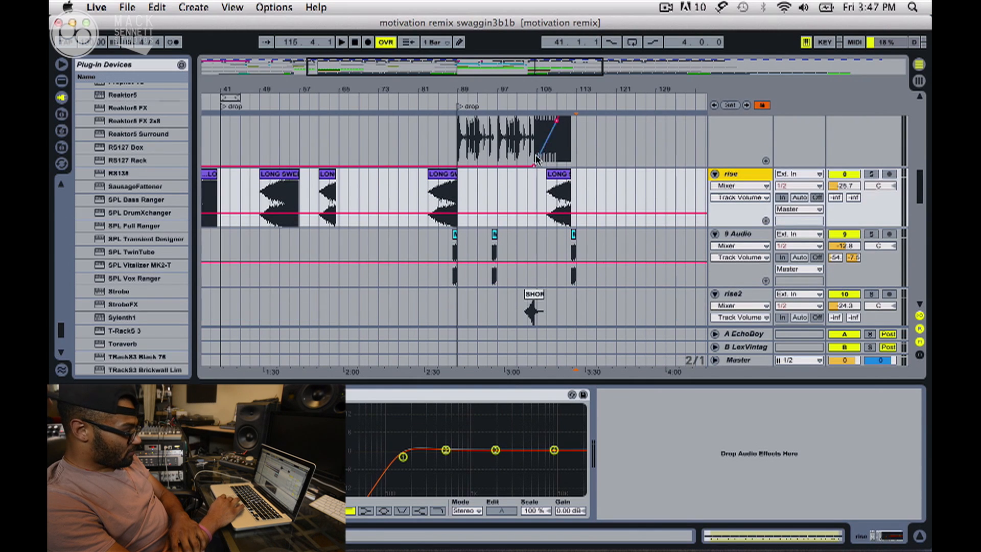
drag(458, 88, 414, 84)
scroll(567, 239, right, 5)
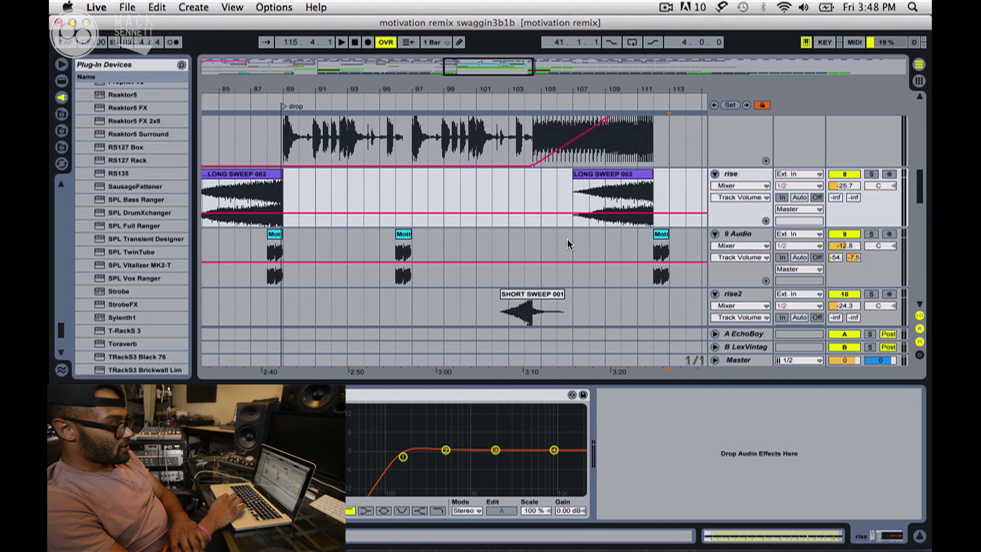
scroll(567, 238, down, 3)
click(740, 197)
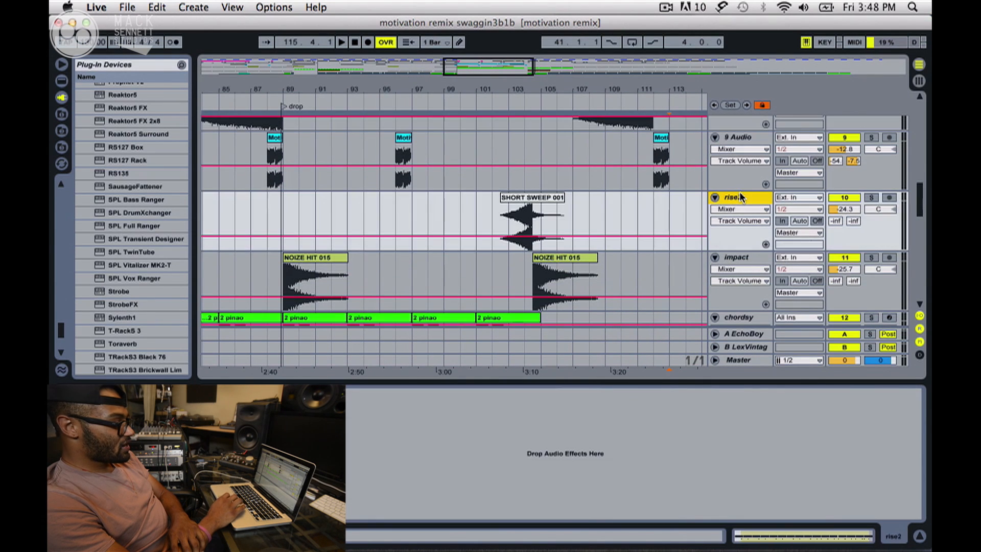
scroll(658, 205, down, 4)
click(736, 164)
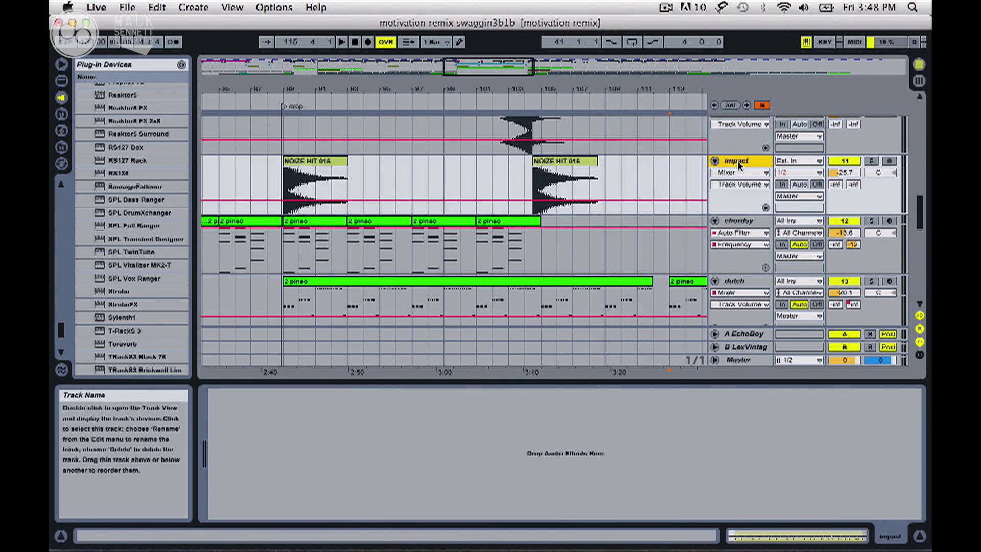
- Inspect the chordsy and dutch synth tracks with their device chains and filter automation
scroll(651, 185, down, 1)
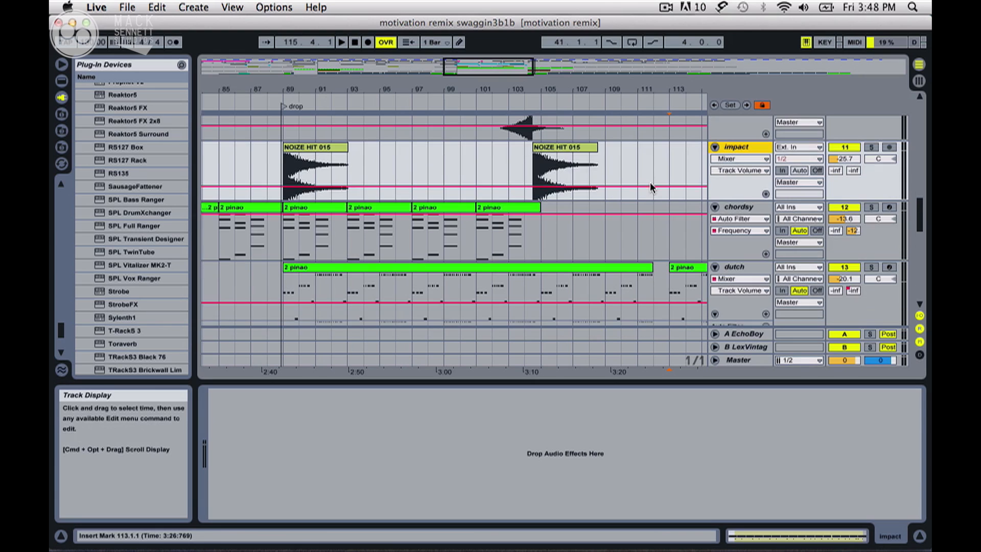
click(747, 207)
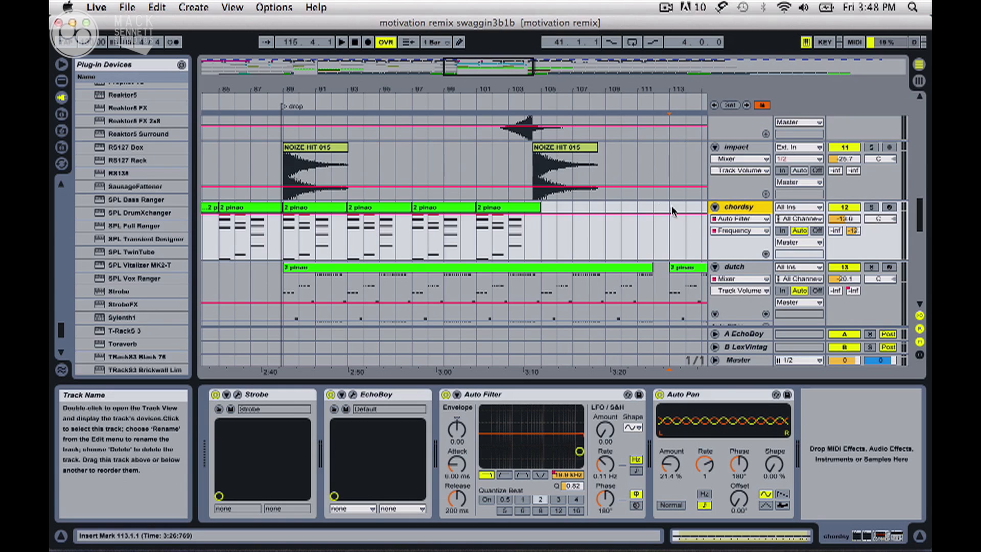
scroll(738, 235, down, 1)
click(734, 257)
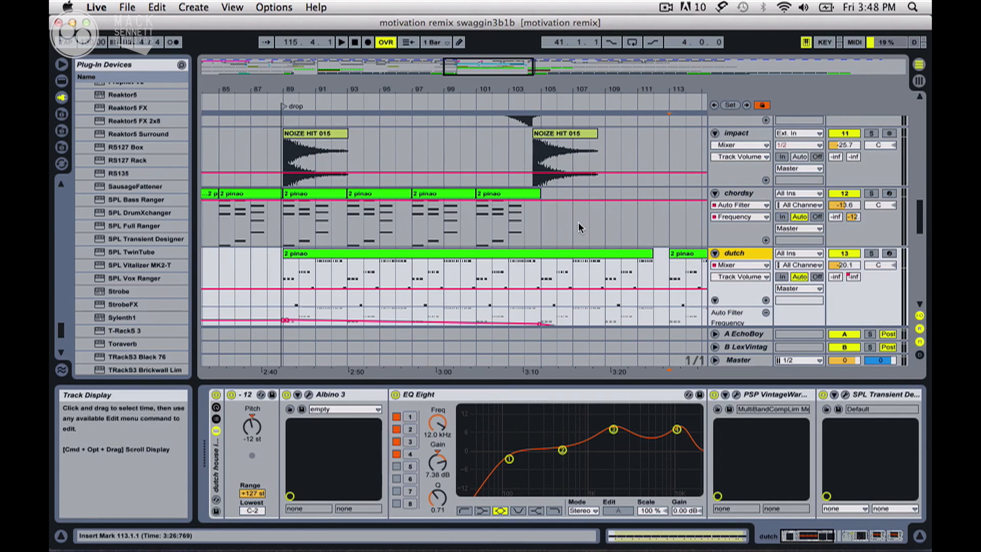
scroll(579, 225, down, 10)
scroll(580, 227, up, 3)
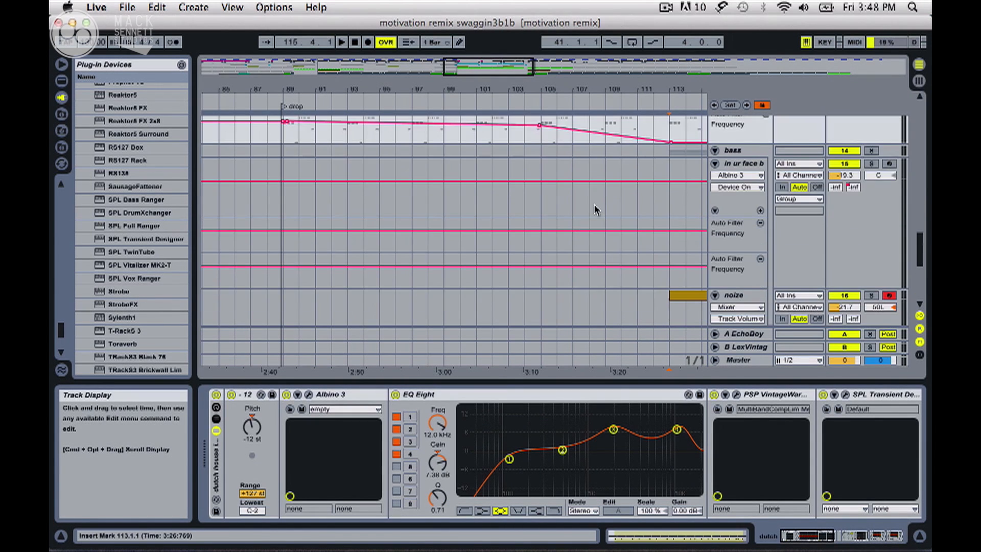
- Look over the noize and bass tracks and their device chains across a wider stretch of the arrangement
drag(654, 88, 655, 26)
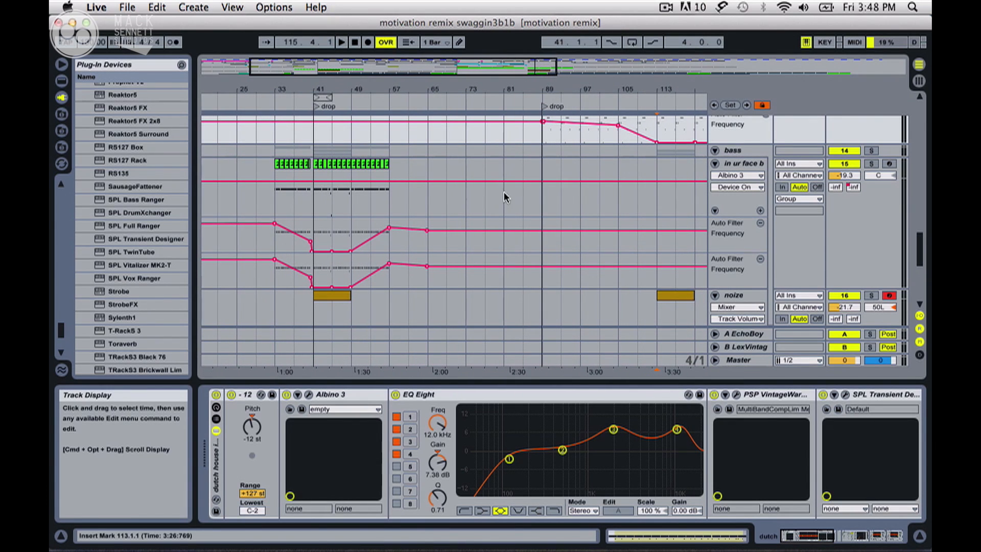
scroll(735, 226, down, 6)
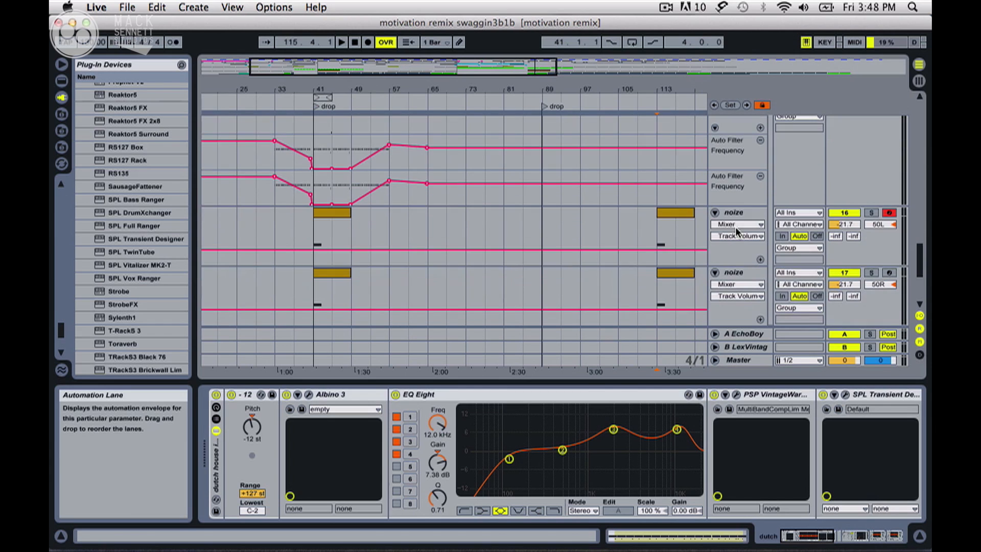
click(742, 213)
scroll(742, 213, down, 10)
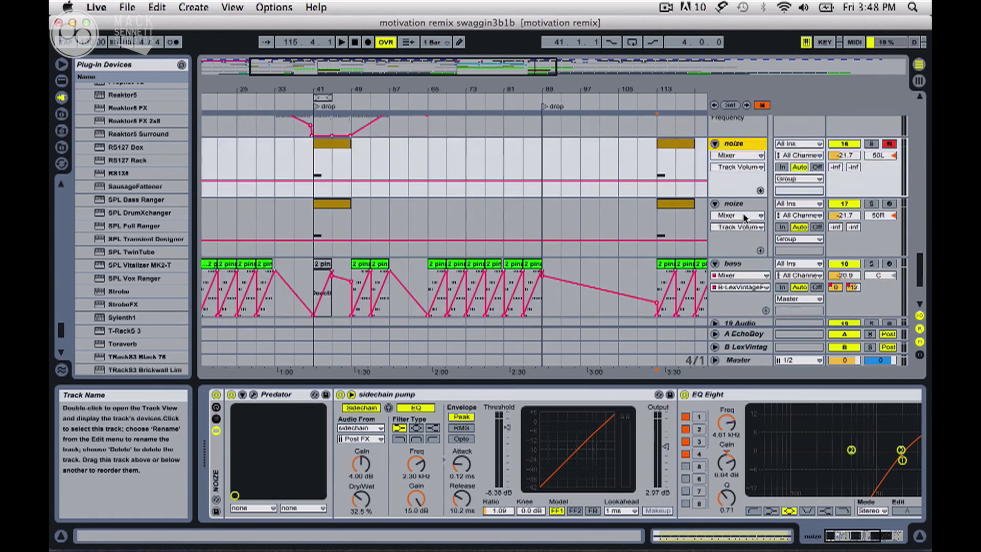
click(732, 198)
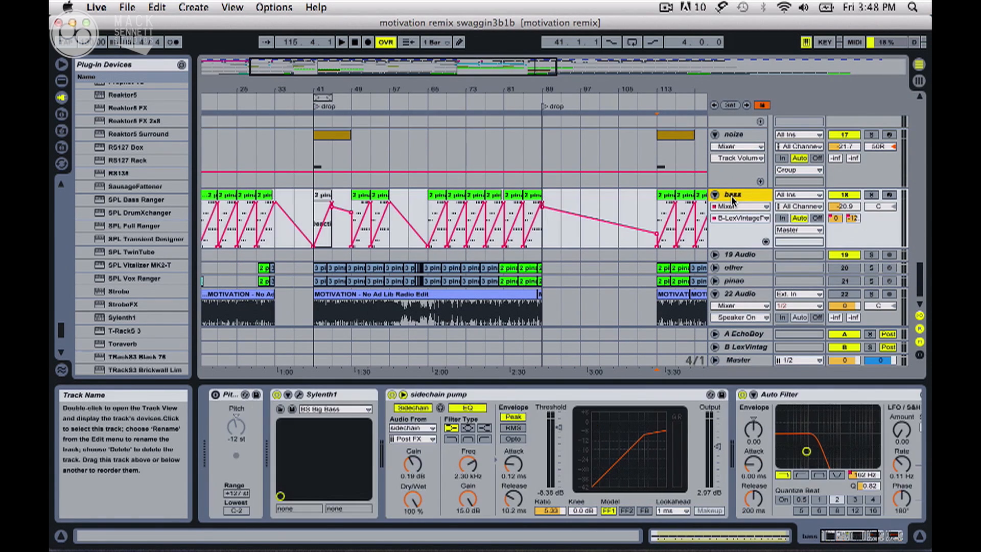
scroll(732, 199, down, 2)
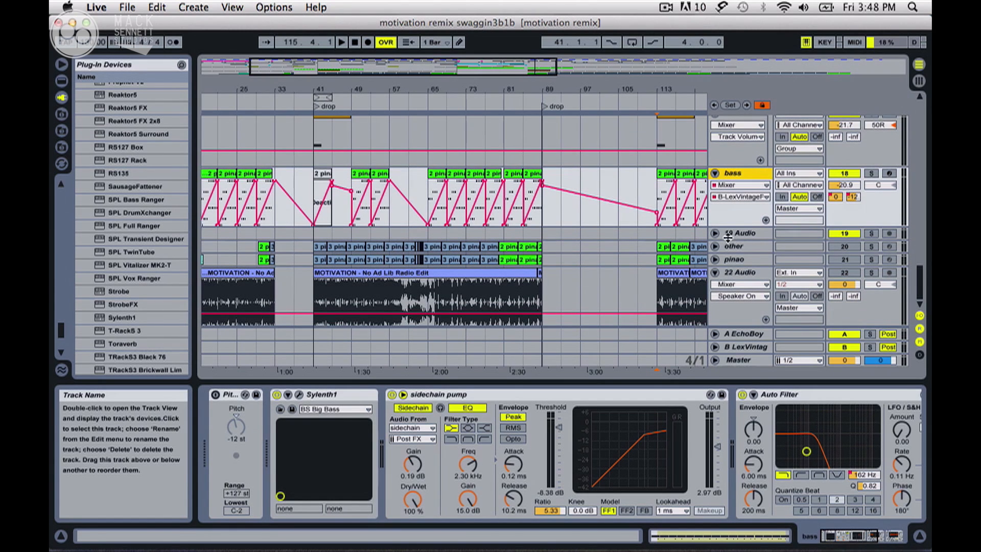
- Show the devices of the other track and unfold the pinao track
click(733, 247)
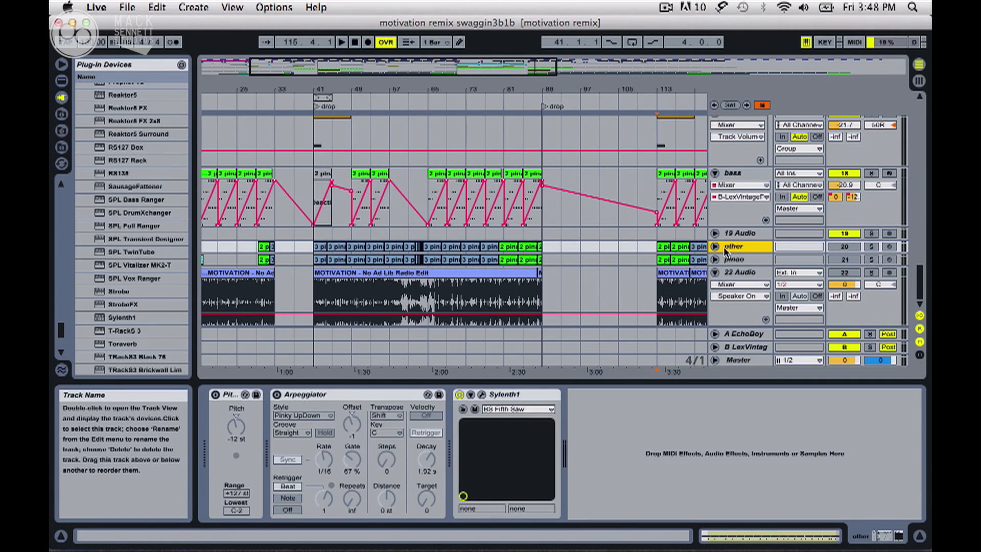
click(715, 259)
drag(332, 90, 329, 58)
scroll(407, 189, up, 5)
scroll(407, 189, up, 15)
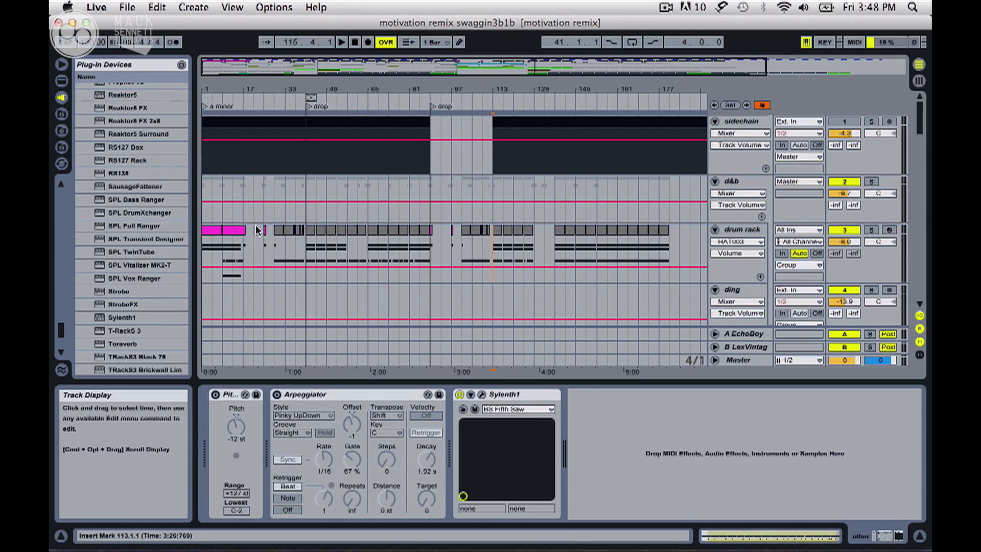
- Play the original song on the 22 Audio track in solo from bar 13
click(205, 246)
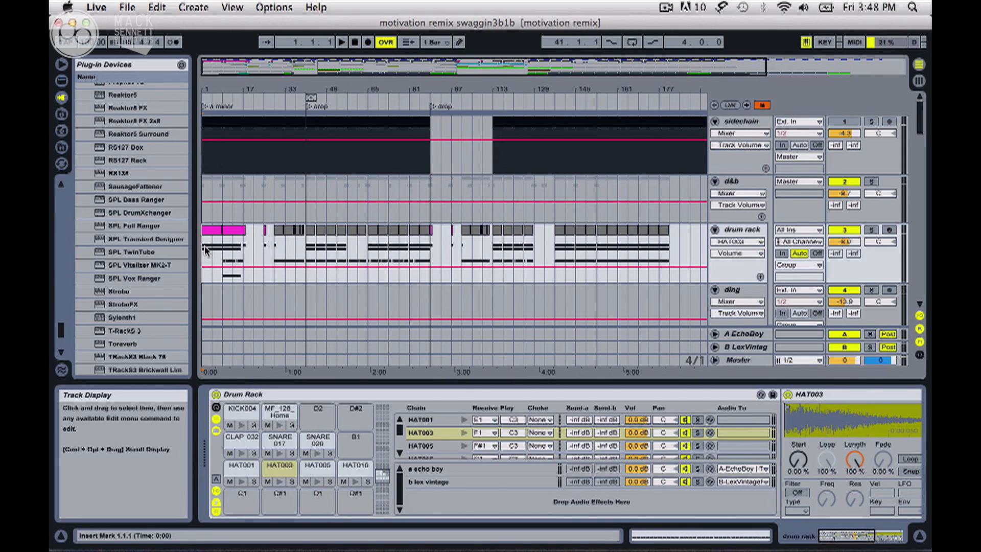
scroll(245, 240, down, 10)
scroll(258, 234, up, 2)
scroll(258, 234, down, 6)
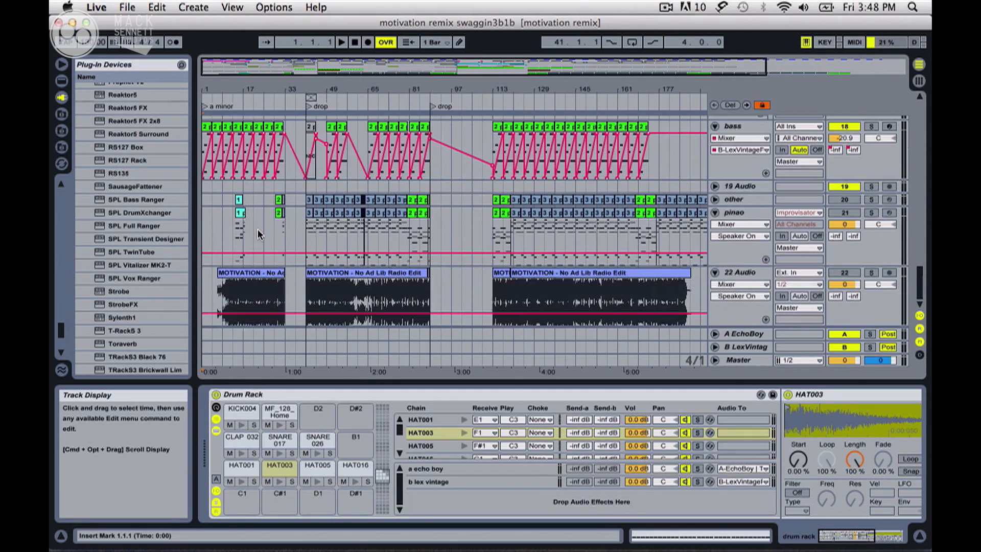
click(233, 296)
key(space)
key(XF86AudioLowerVolume)
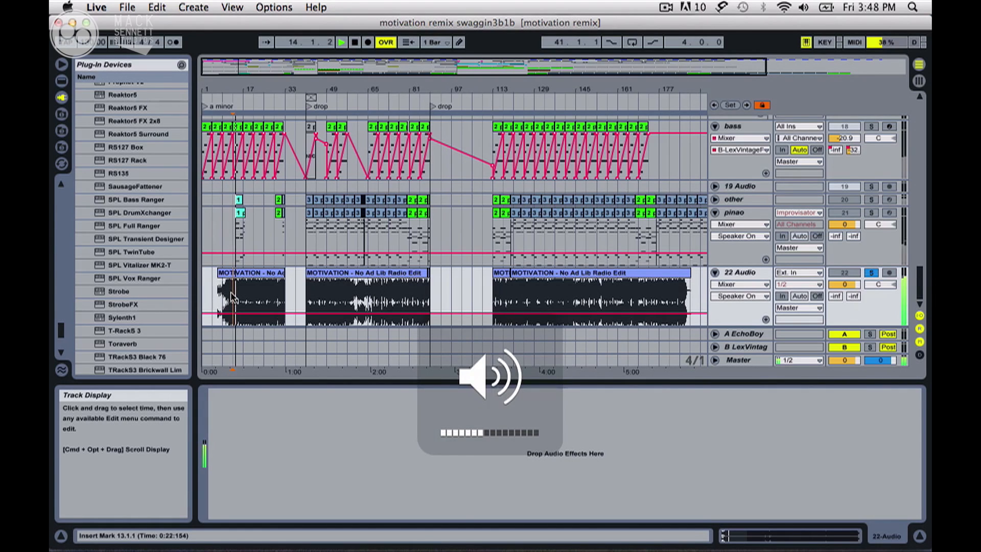
key(XF86AudioRaiseVolume)
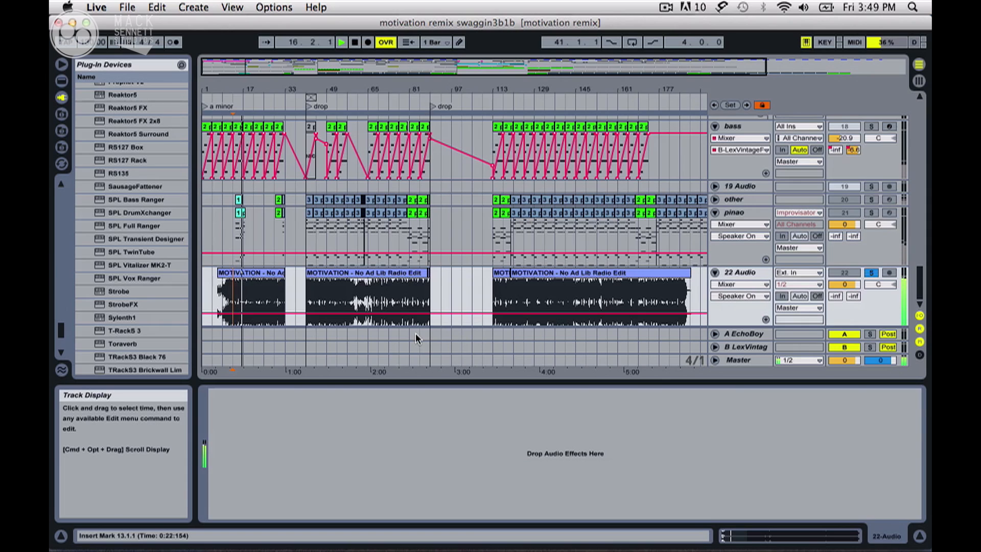
key(space)
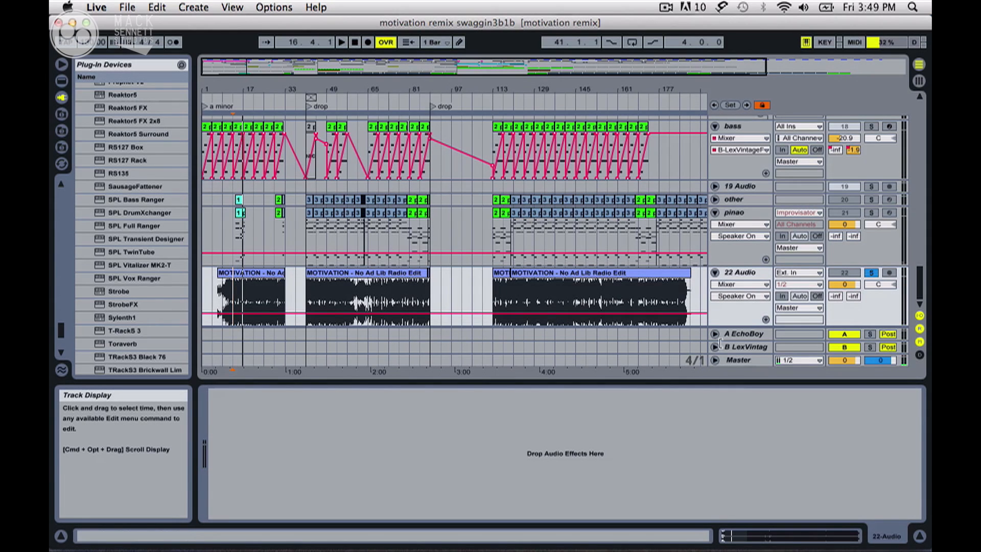
- Set the 22 Audio track's volume to -7.9 dB and replay it from bar 13
mouse_move(844, 284)
mouse_down()
mouse_move(844, 301)
mouse_move(851, 284)
mouse_up()
key(space)
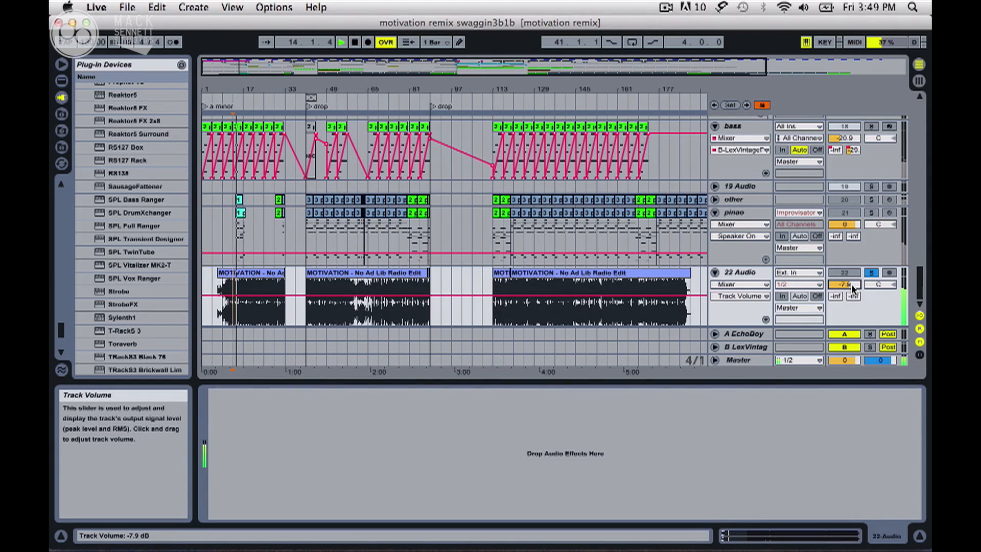
key(space)
- Listen to the 22 Audio track from bar 41 and from bar 73, and select its clip starting at bar 41
click(305, 316)
key(space)
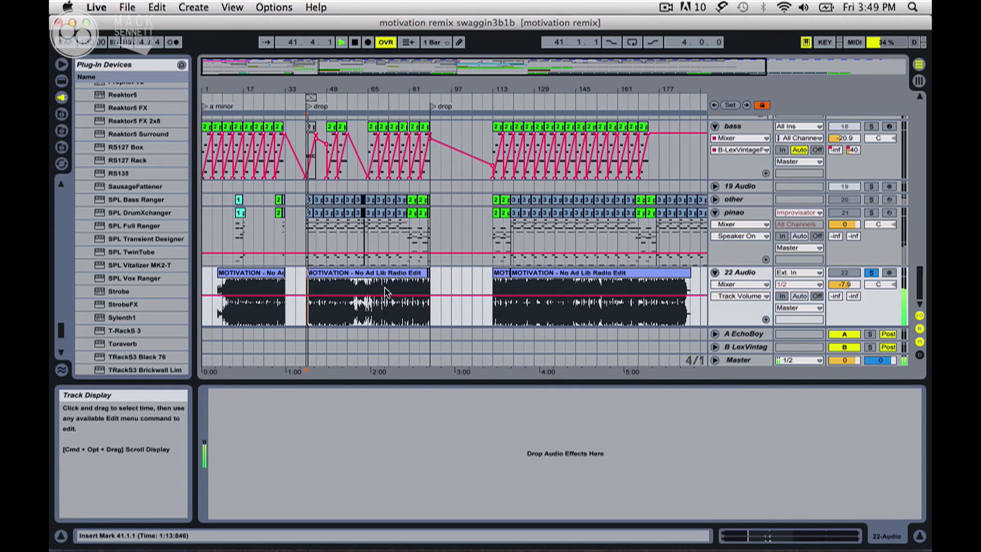
click(388, 311)
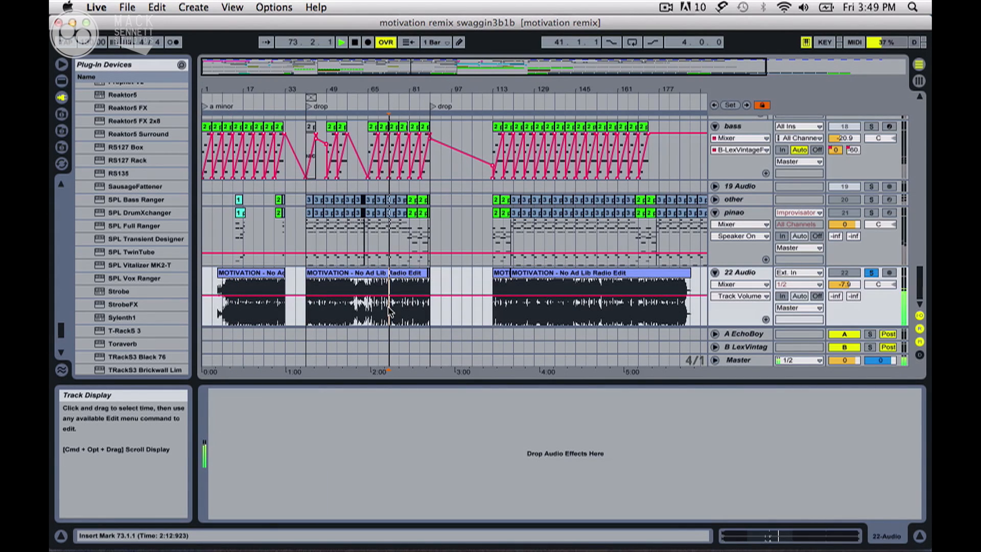
key(space)
click(395, 277)
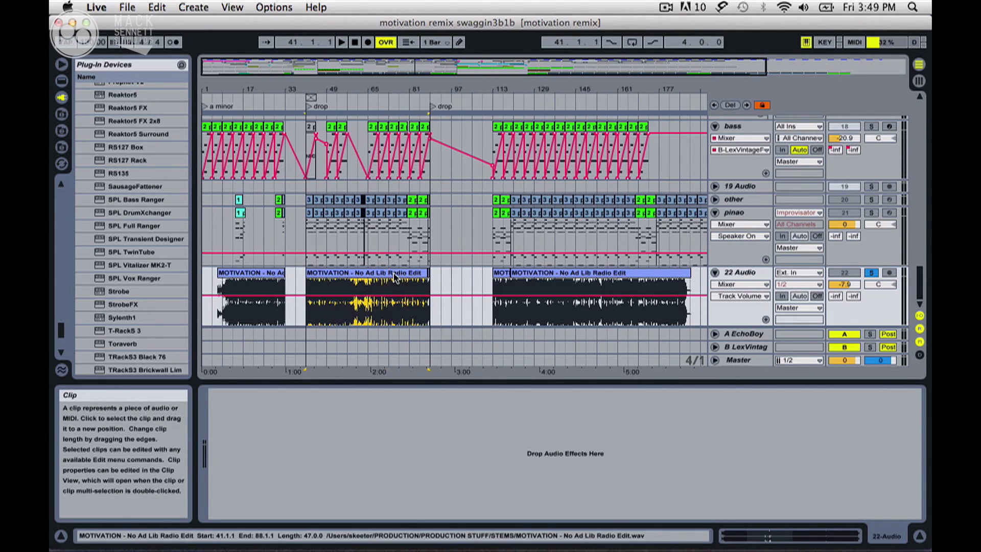
- Show the sample settings of the 22 Audio clip starting at bar 41 and look over the arrangement's tracks
double_click(394, 278)
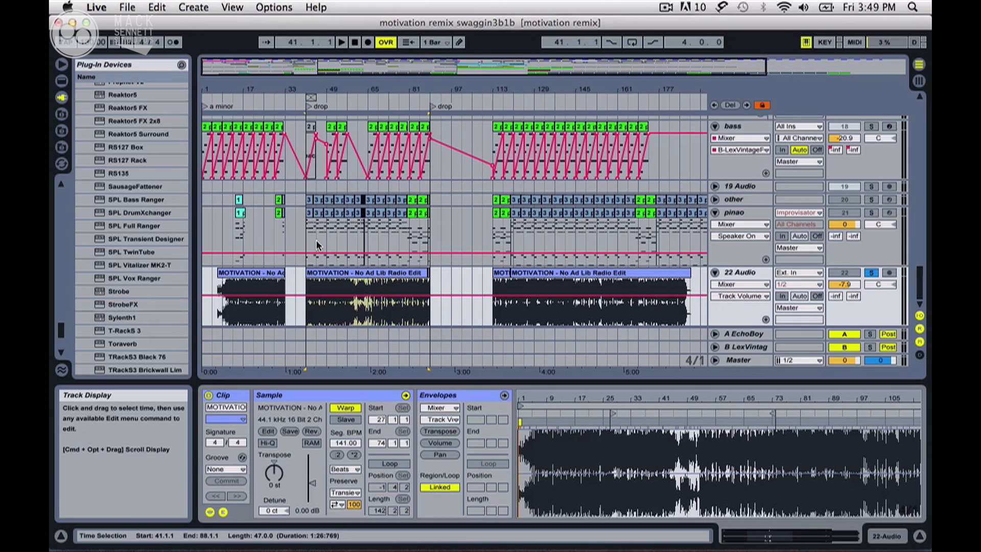
scroll(317, 245, up, 1)
scroll(317, 245, up, 15)
scroll(317, 245, down, 13)
scroll(316, 245, down, 6)
scroll(316, 245, up, 15)
scroll(316, 245, up, 15)
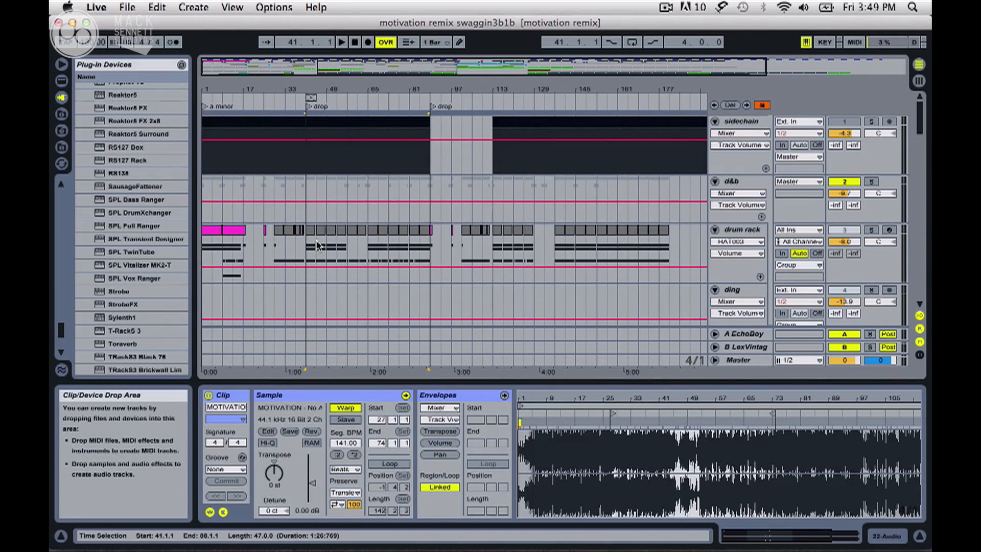
- Show the devices of the d&b and drum rack tracks and look through the Drum Rack's pads
click(732, 181)
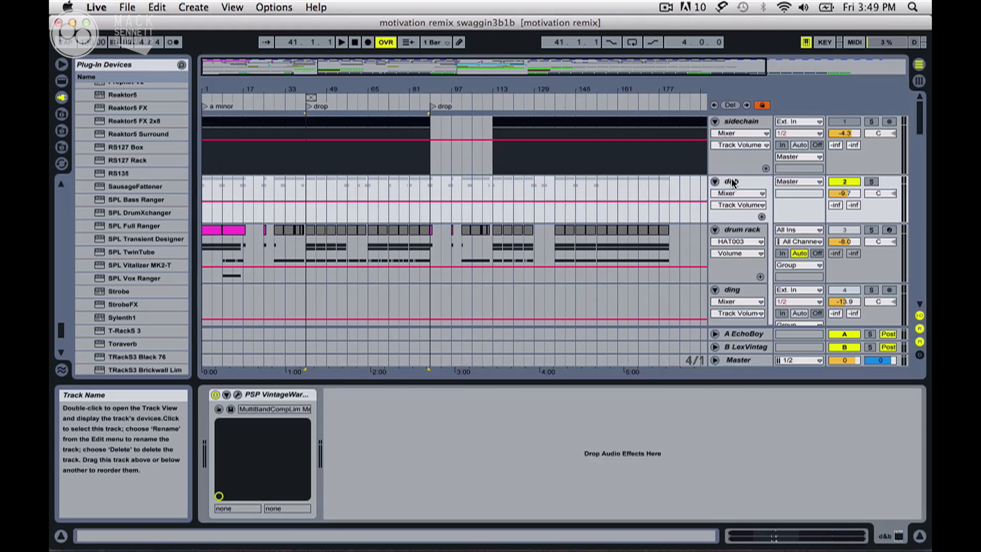
click(736, 230)
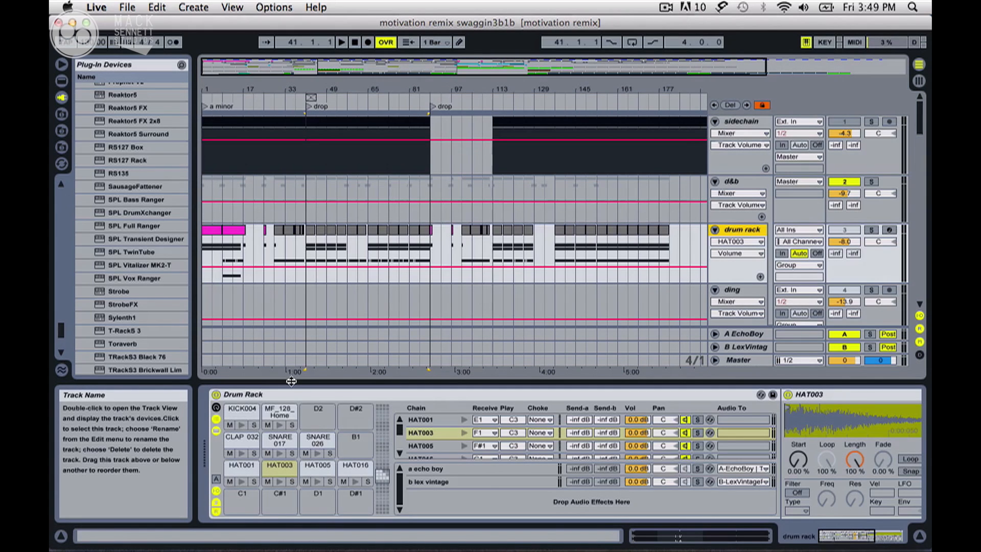
scroll(254, 476, up, 6)
scroll(254, 476, down, 3)
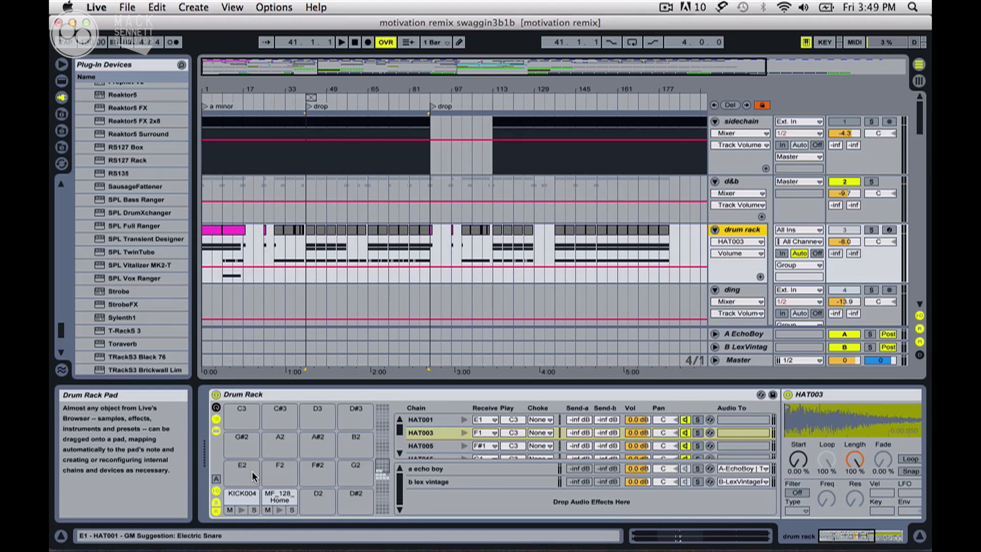
scroll(254, 476, down, 3)
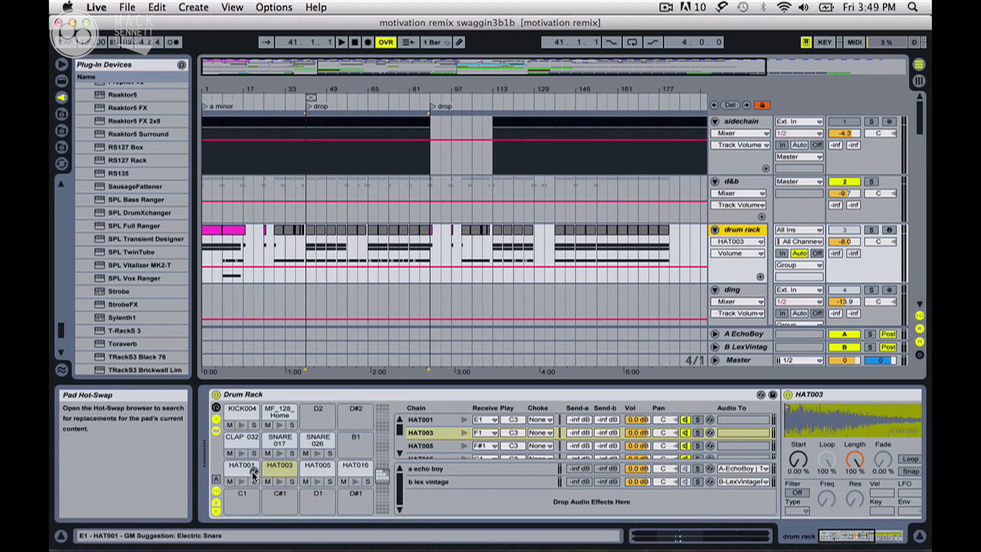
- Show the DRUMS AND SHIT library in the file browser and look inside aSKEET SHIT's Ableton Shit folder, folding it again
click(61, 114)
scroll(112, 180, up, 15)
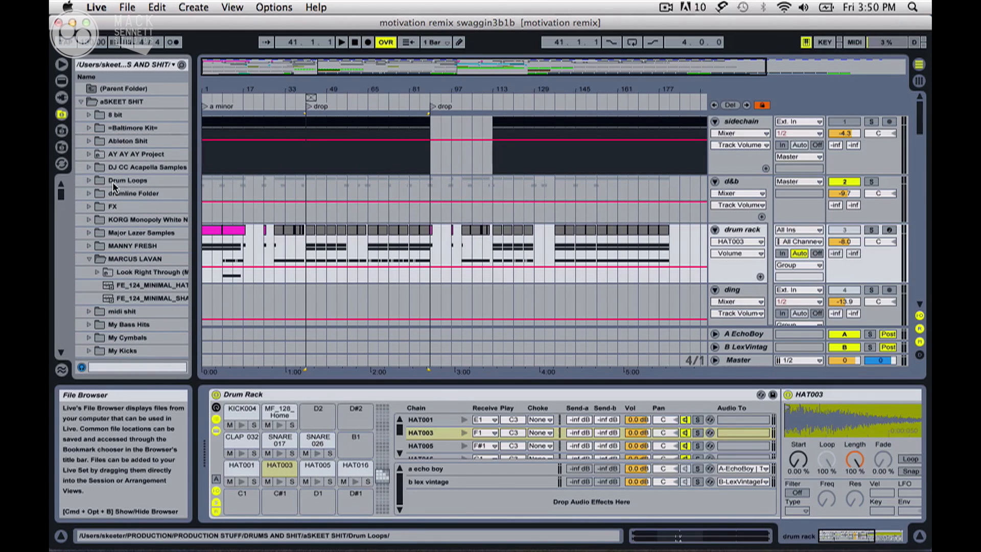
click(81, 102)
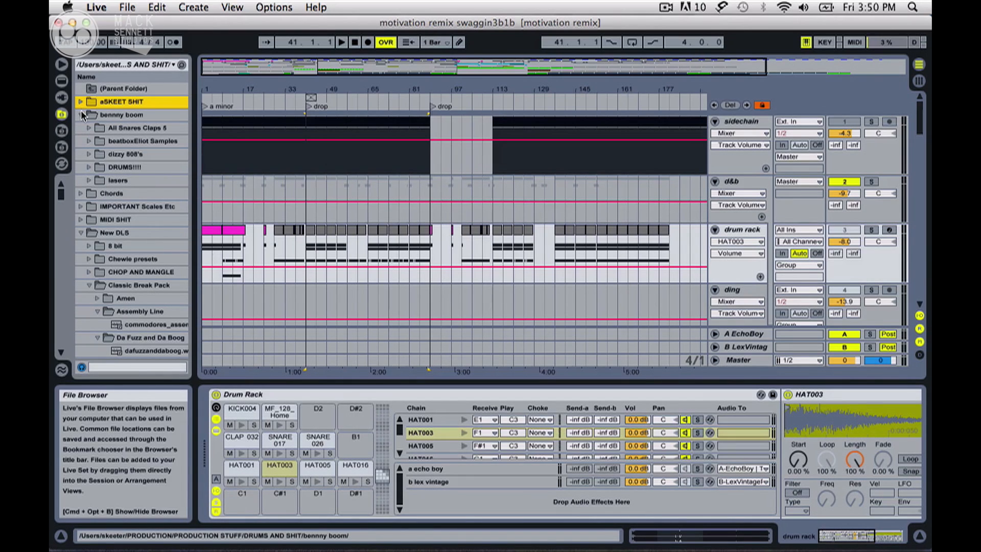
click(80, 102)
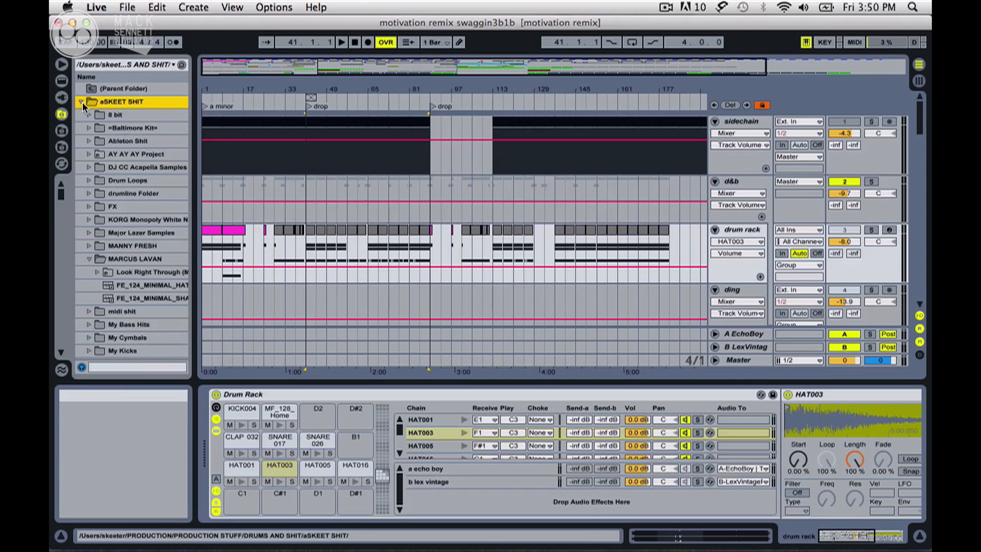
click(89, 141)
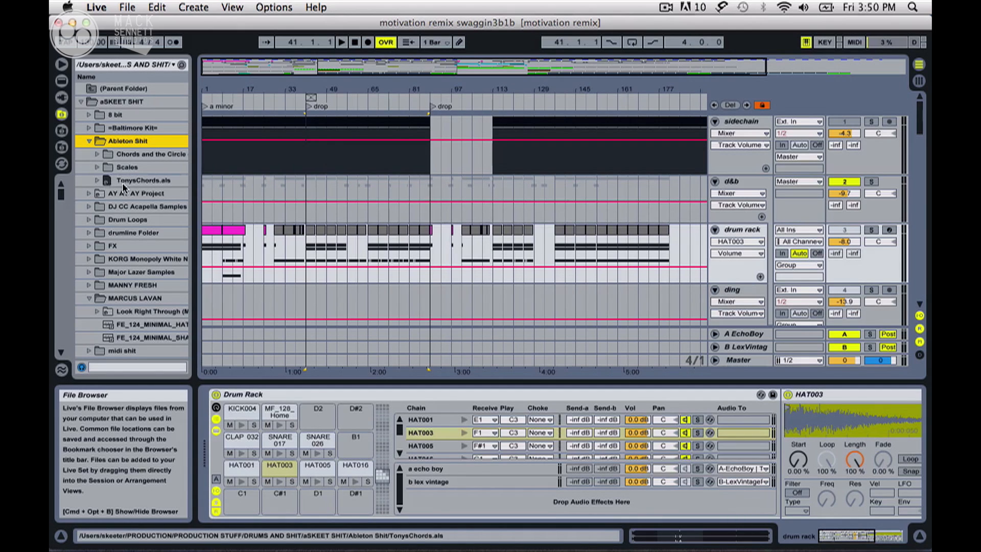
click(123, 182)
click(88, 142)
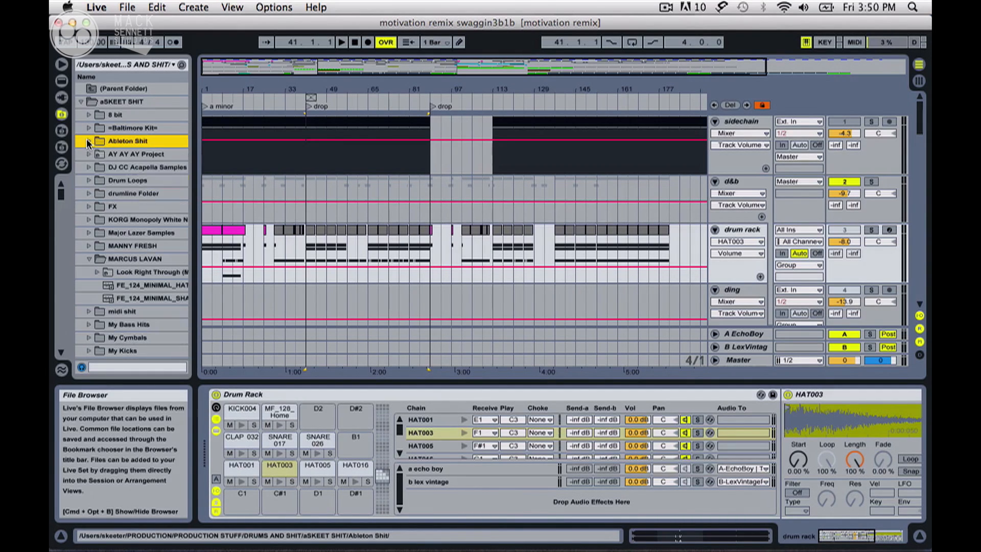
- Widen the file browser slightly and look through the remaining subfolders and samples of aSKEET SHIT
click(89, 168)
scroll(128, 209, down, 2)
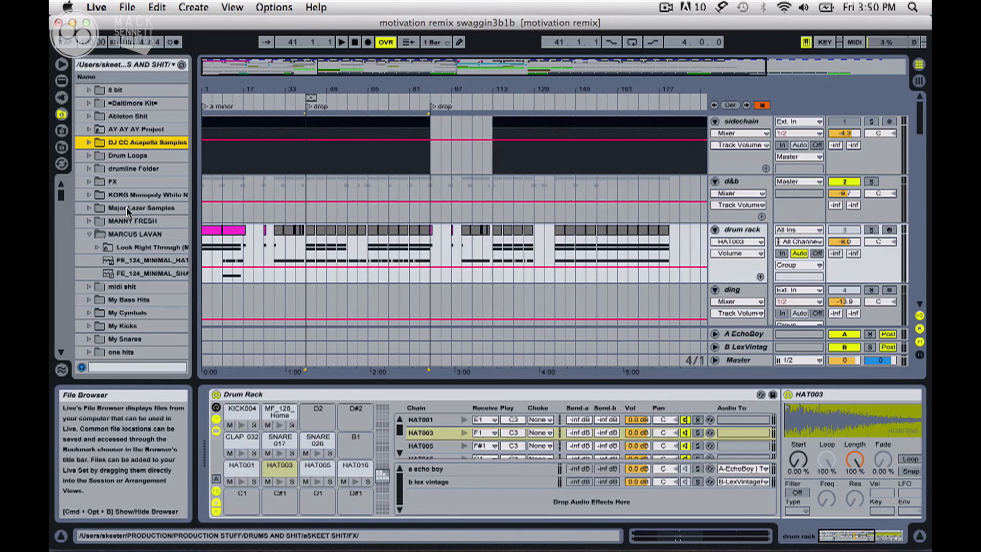
scroll(103, 223, down, 3)
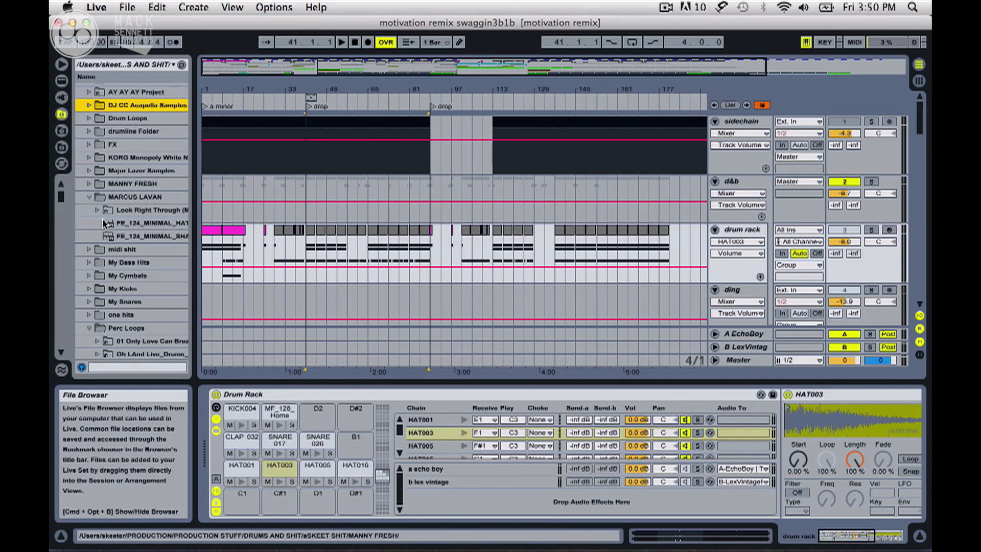
scroll(105, 223, down, 7)
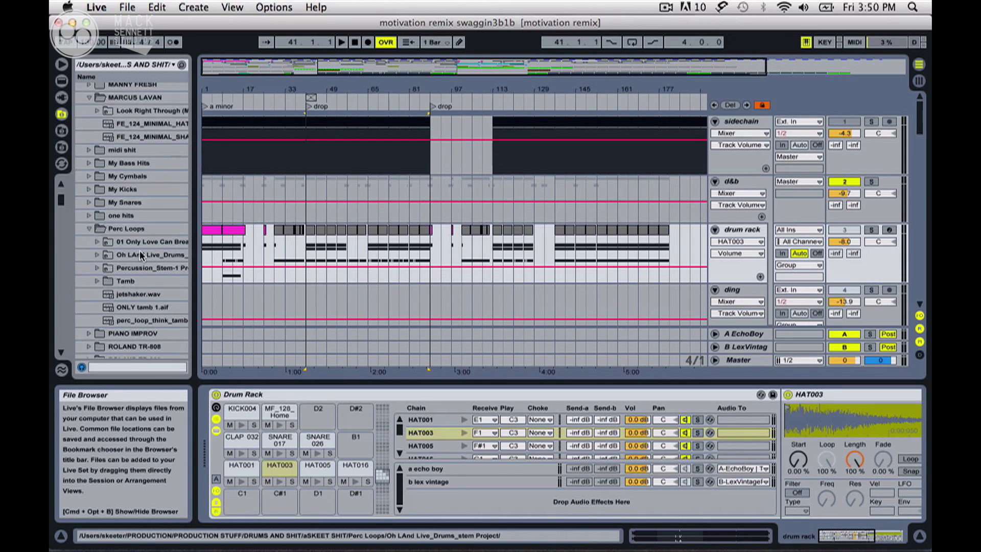
mouse_move(197, 260)
mouse_down()
mouse_move(229, 259)
mouse_move(204, 259)
mouse_up()
scroll(156, 261, down, 7)
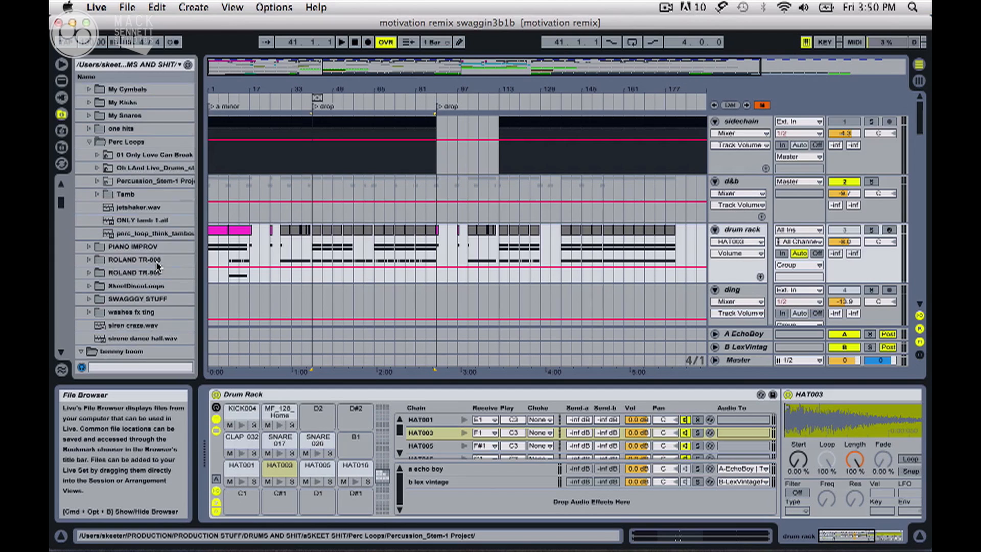
scroll(123, 275, down, 5)
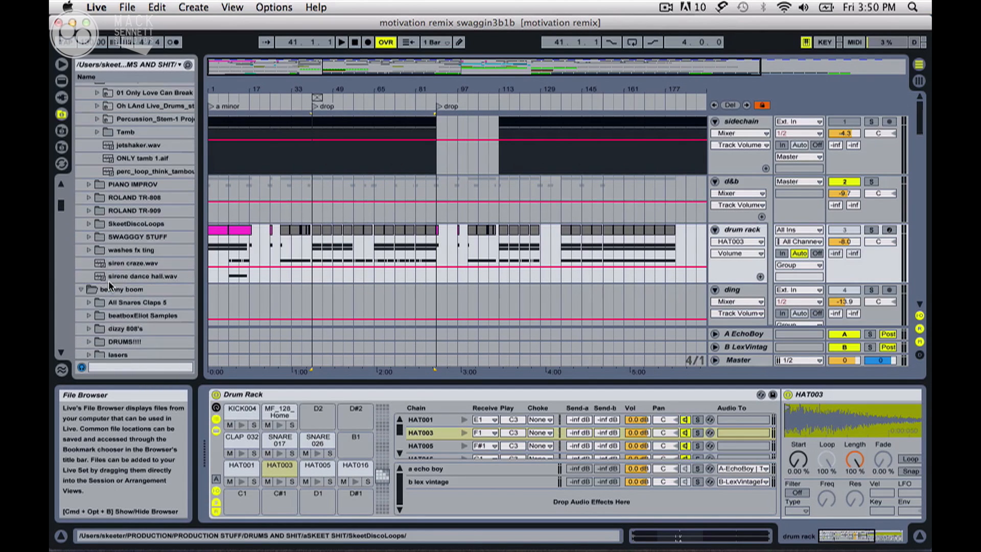
- Look at the samples in the SWAGGGY STUFF folder and fold the folder again
click(89, 237)
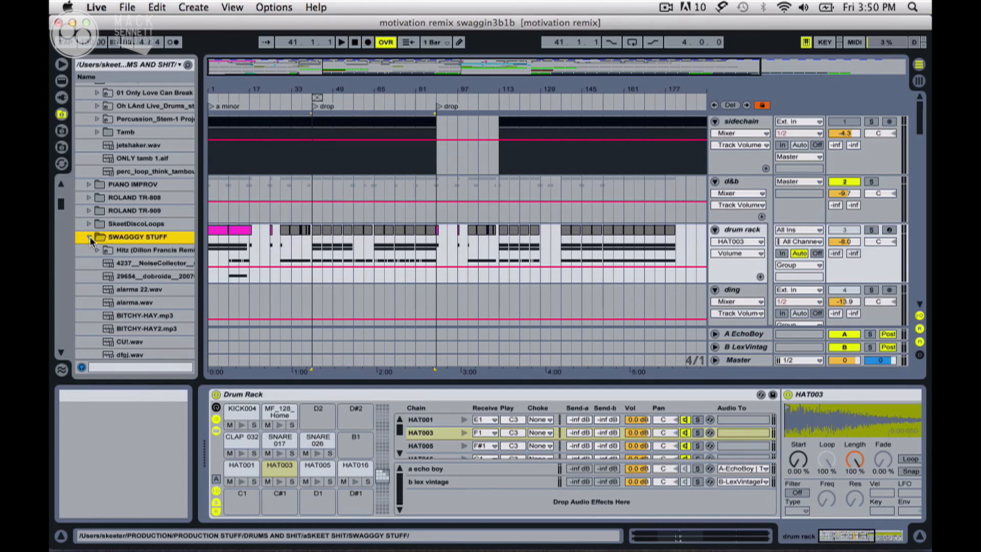
scroll(92, 242, down, 1)
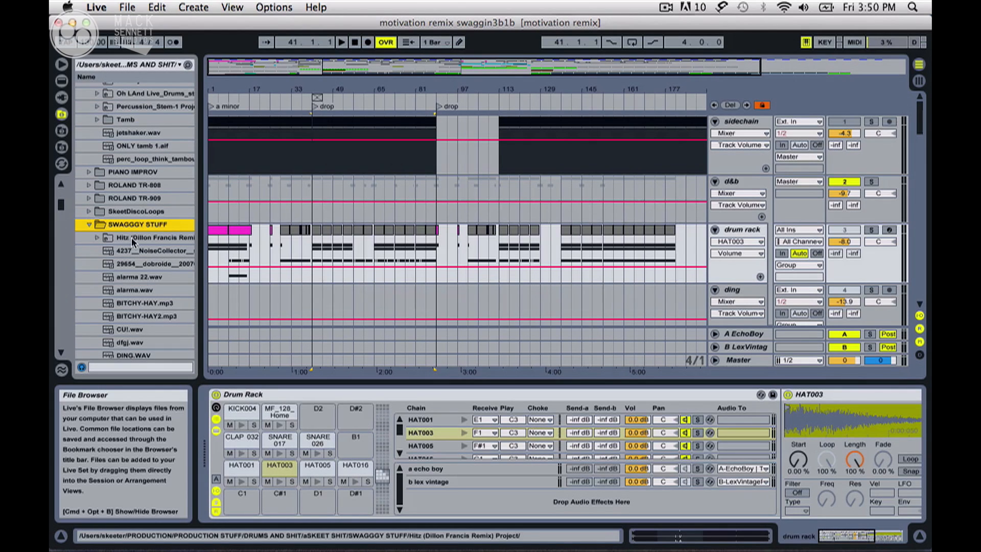
scroll(161, 242, down, 2)
click(90, 200)
- Look through the bennny boom and New DLS sample folders down to SOUND PACKS
scroll(118, 212, down, 5)
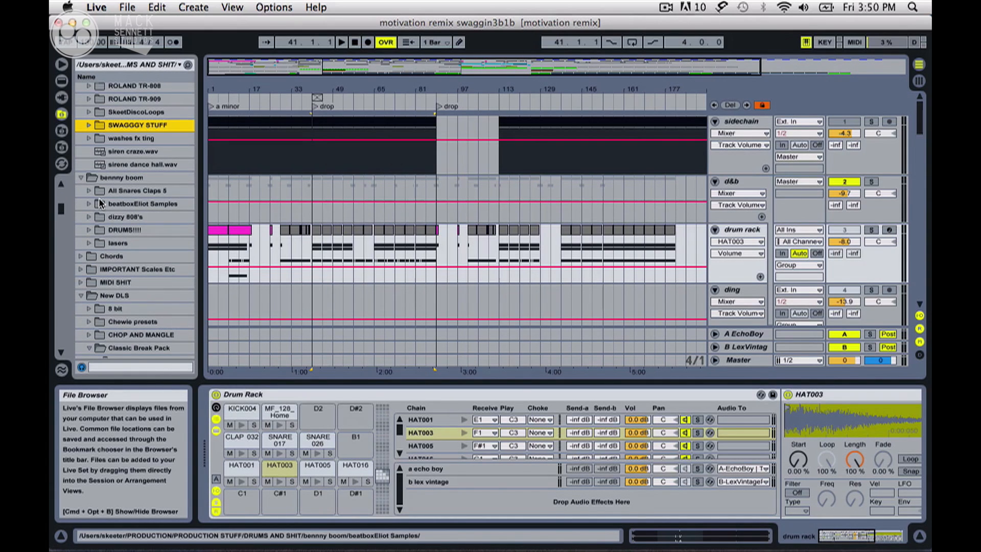
click(108, 179)
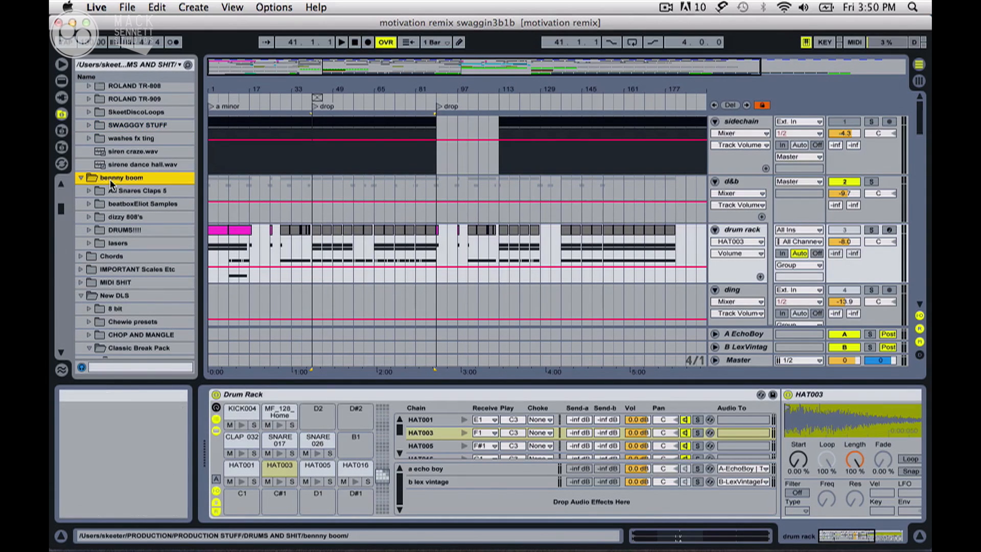
scroll(109, 230, down, 5)
scroll(124, 221, down, 1)
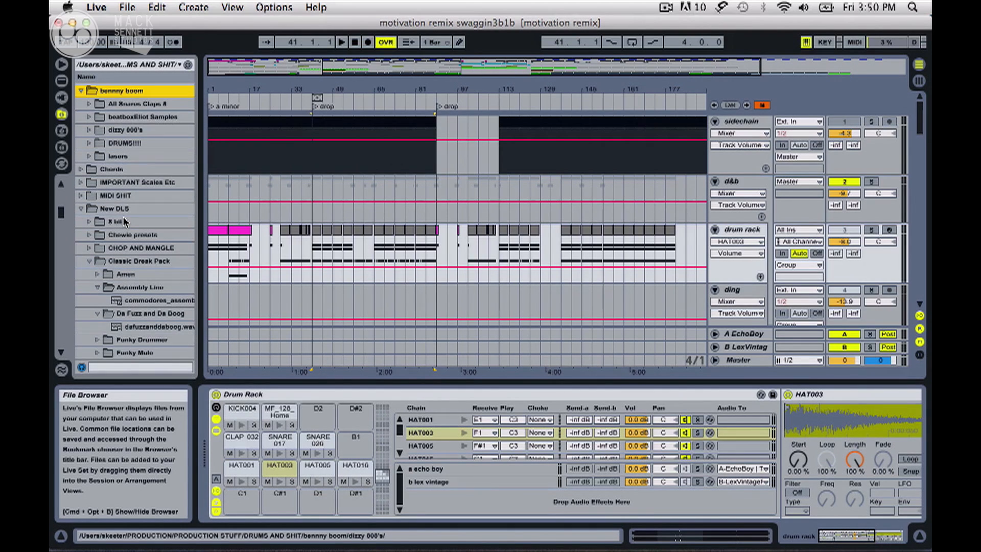
scroll(124, 221, down, 15)
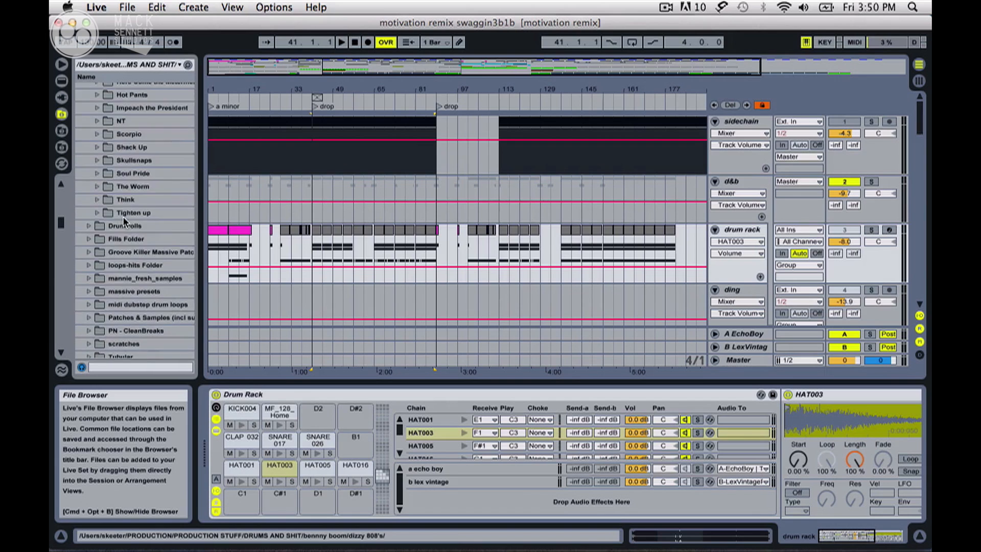
scroll(124, 221, down, 20)
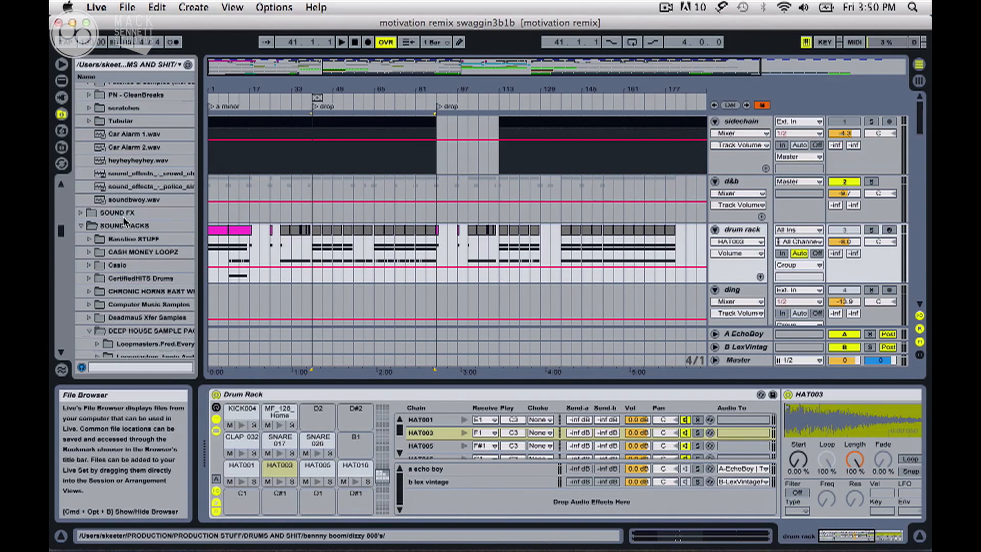
- Fold the unfolded sample packs inside SOUND PACKS, including DEEP HOUSE SAMPLE PACKS, Foamo, GOOD LOOPS & FX and Hacienda House
scroll(124, 221, down, 2)
double_click(124, 267)
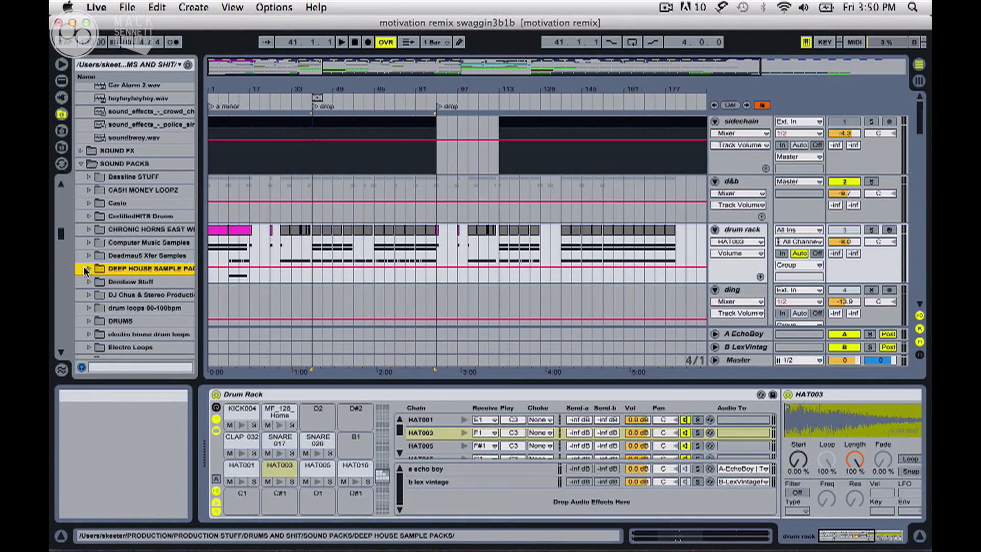
scroll(124, 258, down, 5)
click(89, 250)
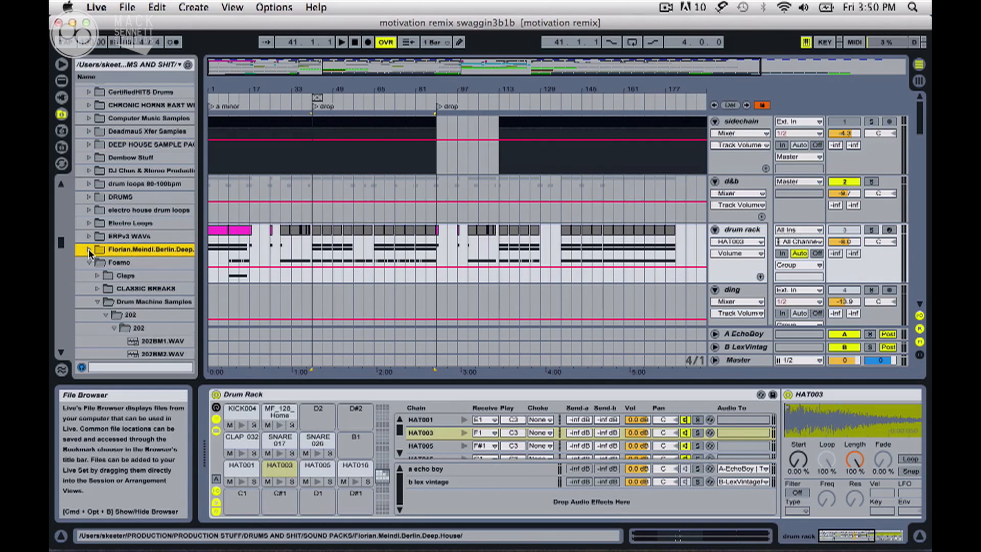
click(96, 264)
scroll(92, 245, down, 4)
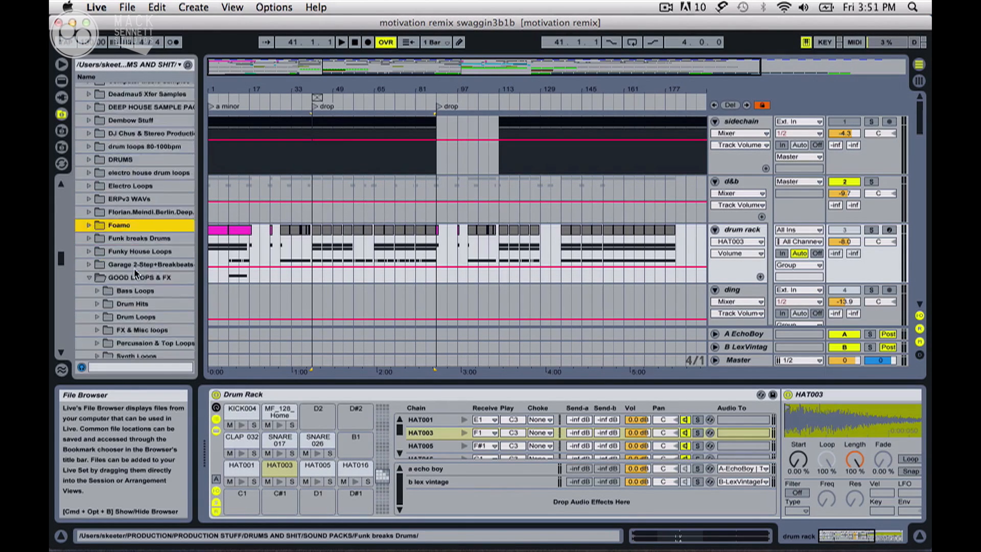
click(88, 230)
scroll(88, 232, down, 2)
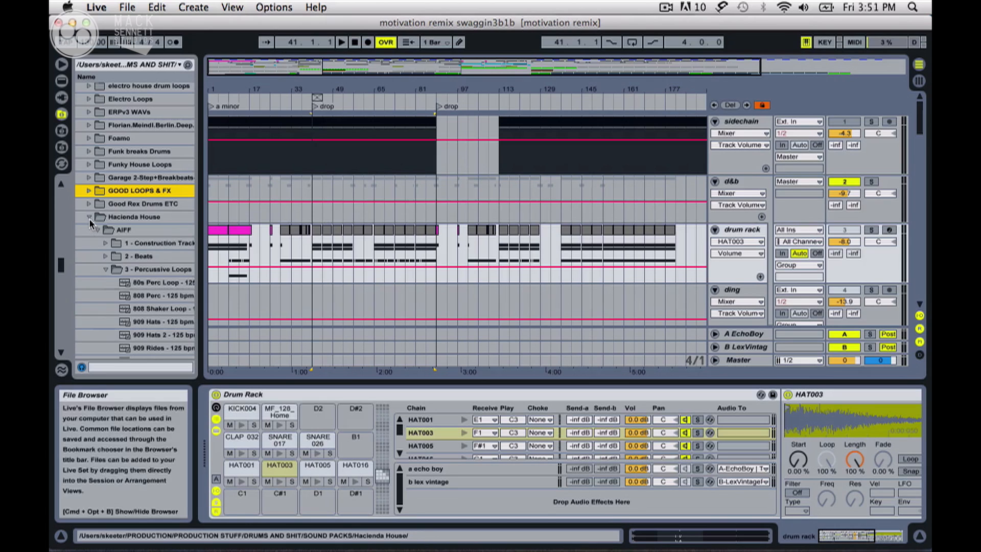
click(89, 217)
click(99, 244)
- Unfold the Kicks folder in Vol.3 of the Thomas Penton sample pack
scroll(94, 243, down, 10)
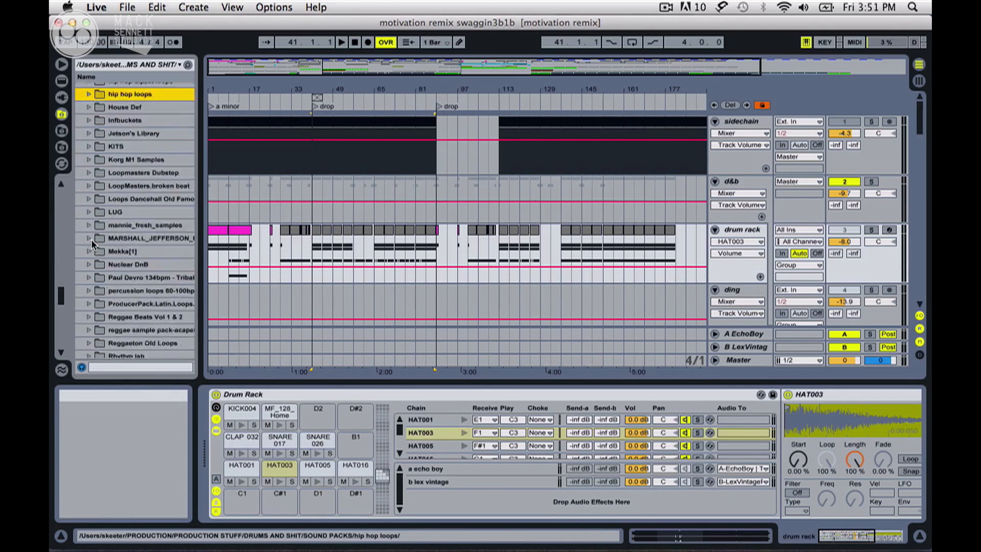
scroll(92, 244, down, 3)
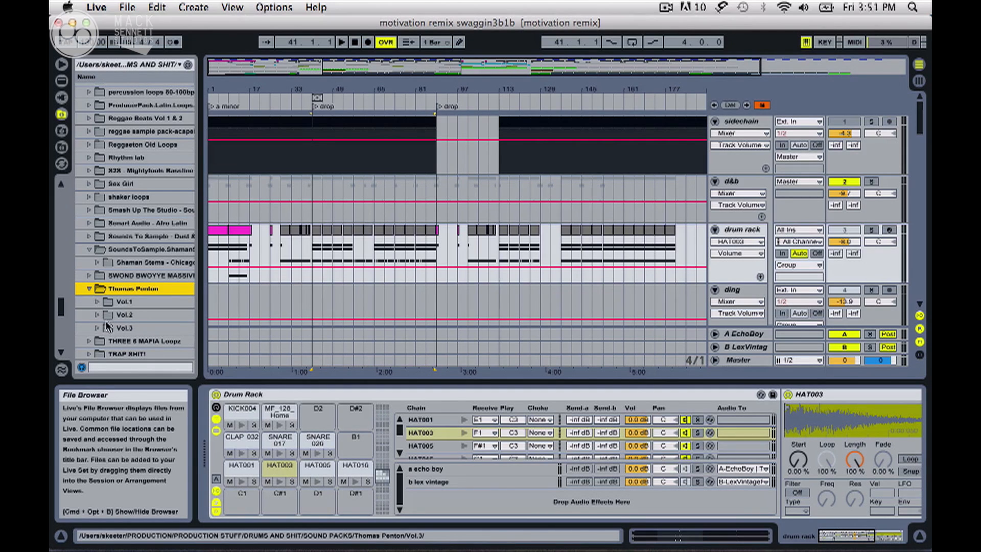
click(97, 328)
scroll(129, 319, down, 3)
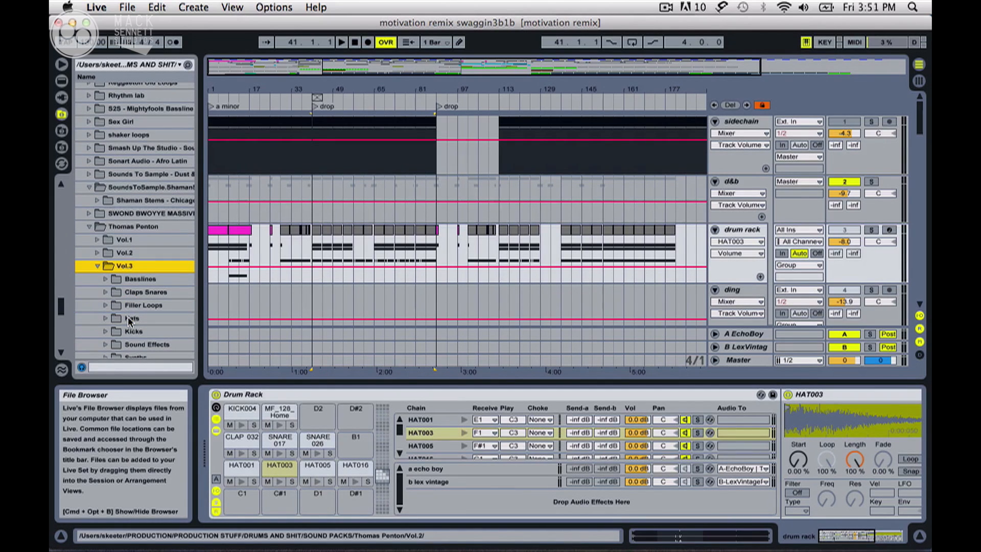
click(106, 332)
scroll(159, 327, down, 4)
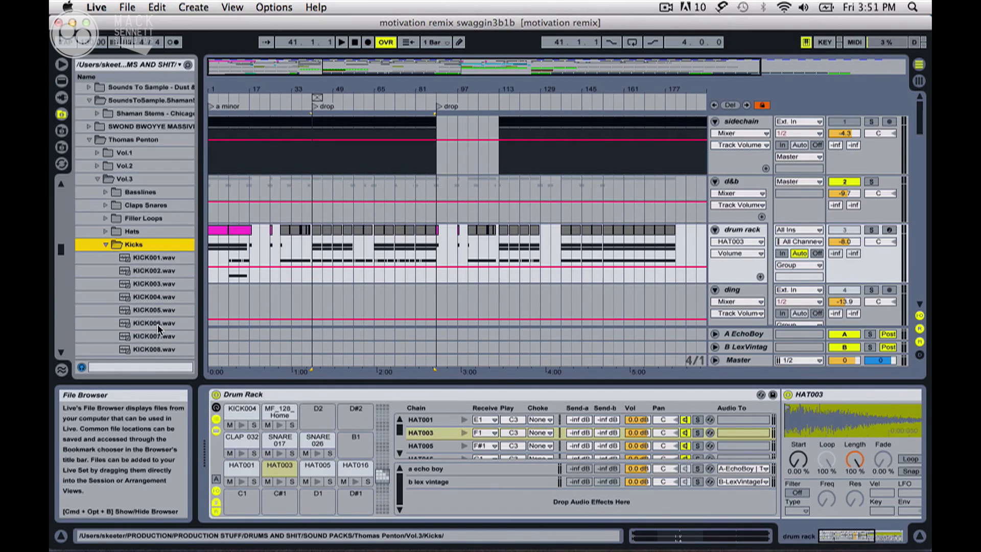
- Preview the kick samples from KICK002.wav to KICK009.wav and replay KICK004.wav, the sample used on the Drum Rack's C2 pad
click(148, 271)
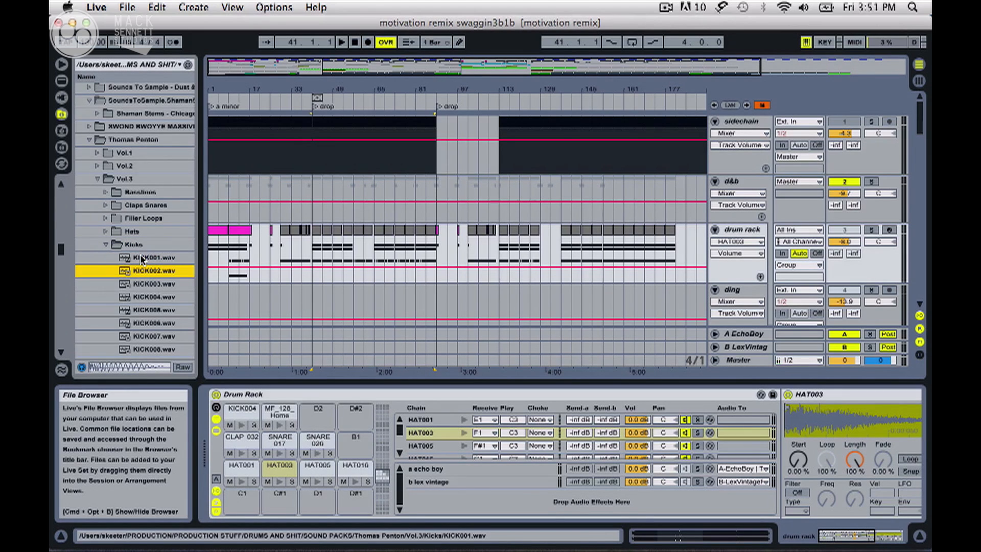
key(Down)
key(Down)
key(Down)
key(Down)
key(Down)
key(Down)
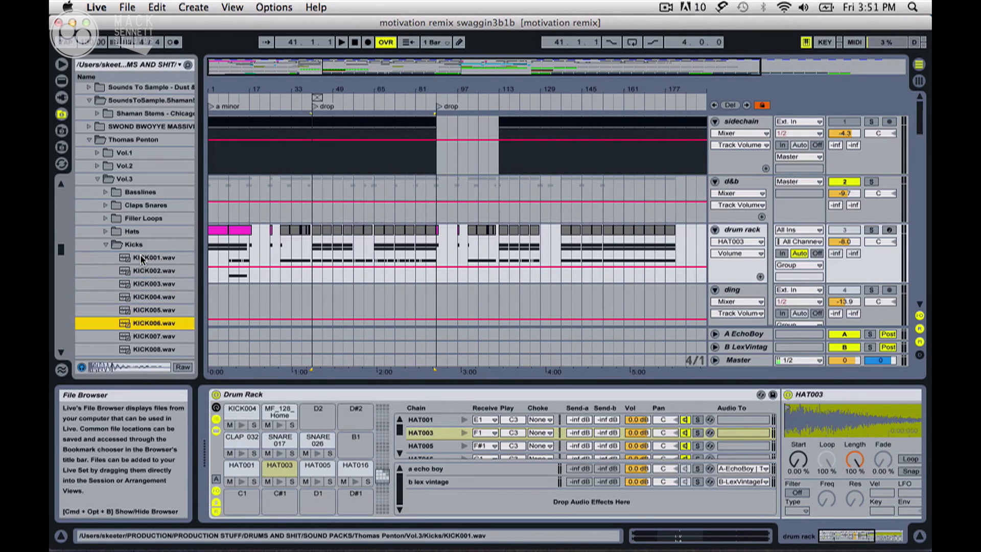
key(Down)
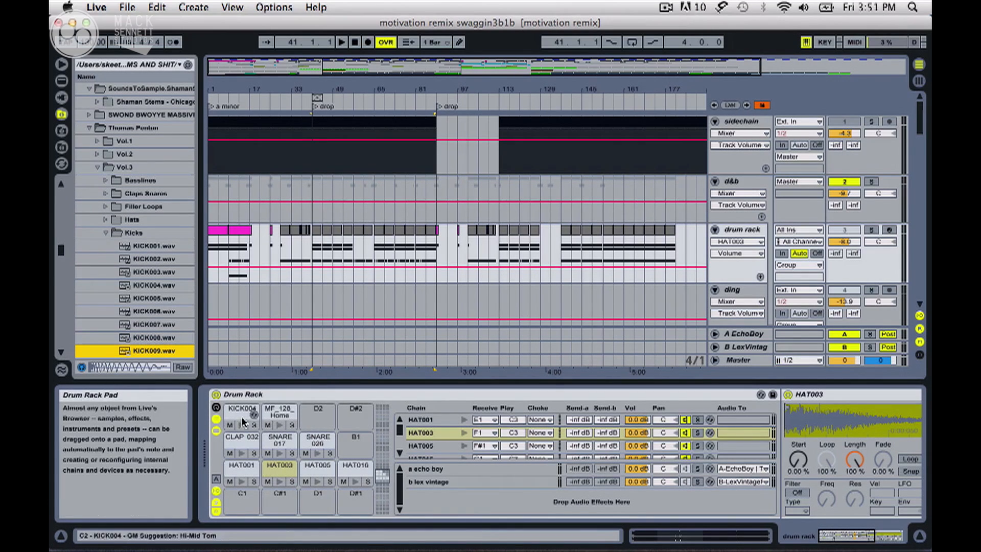
click(144, 277)
click(142, 280)
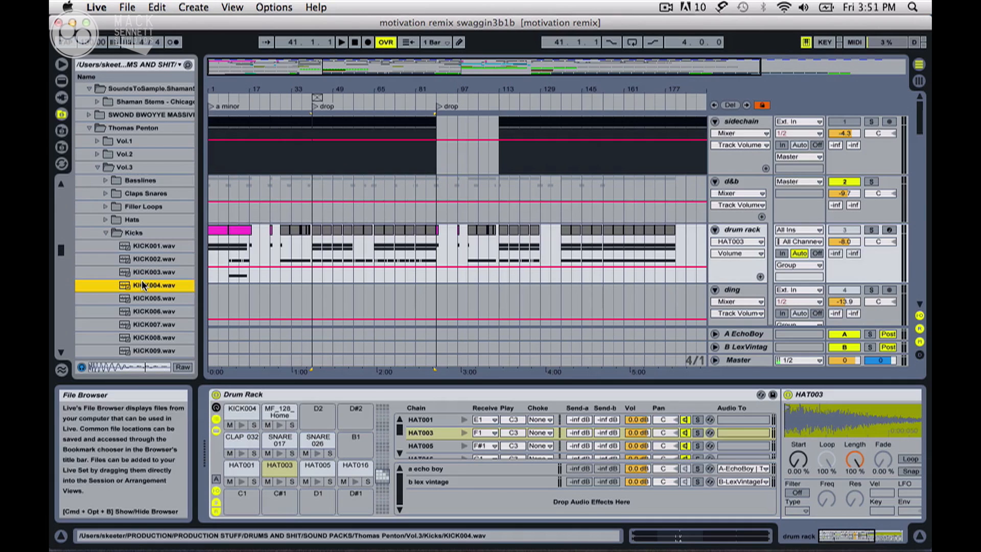
- Solo the drum rack track and audition its KICK004 pad
click(243, 426)
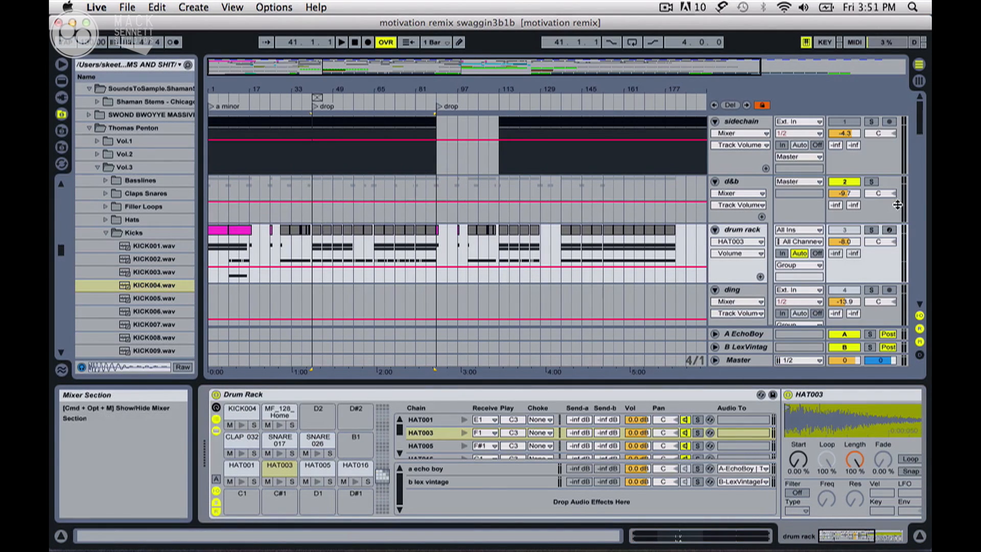
click(871, 230)
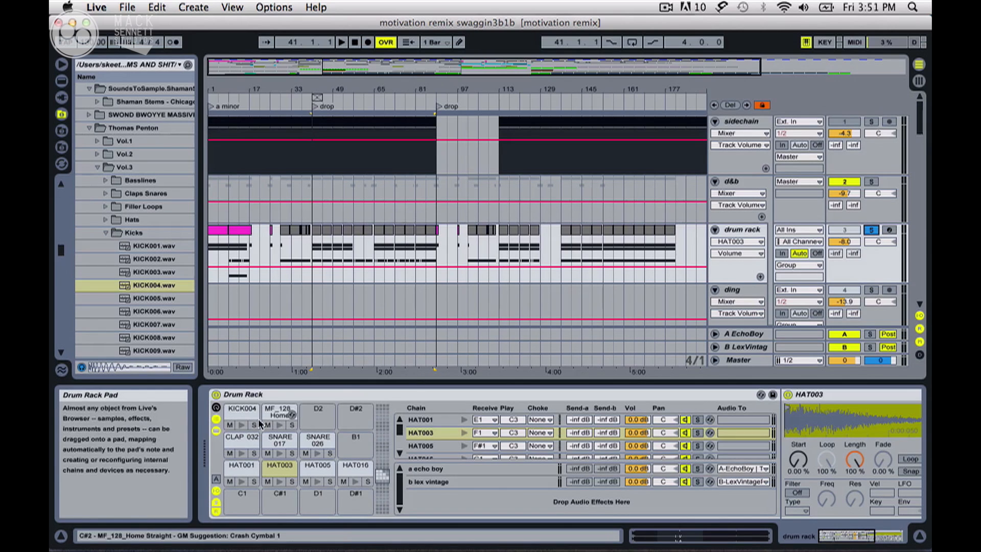
click(240, 426)
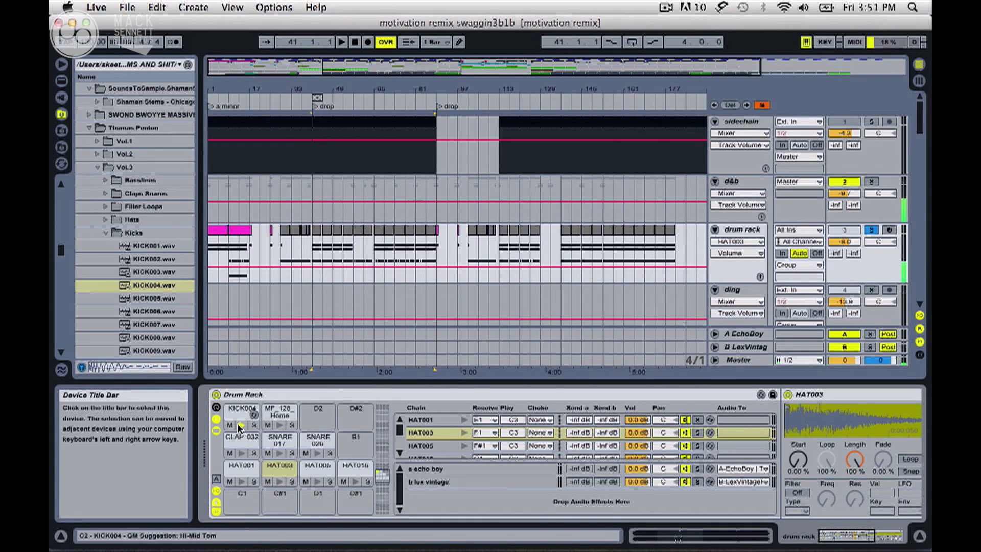
scroll(240, 428, right, 7)
scroll(240, 428, left, 7)
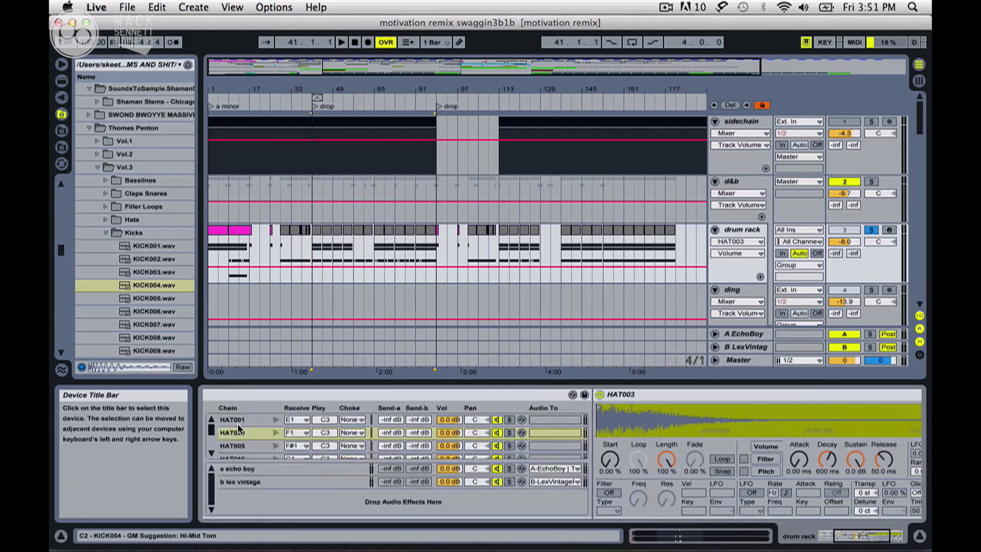
- Check the effect on the d&b group, then open the drum rack's first MIDI clip, starting at bar 1
click(745, 186)
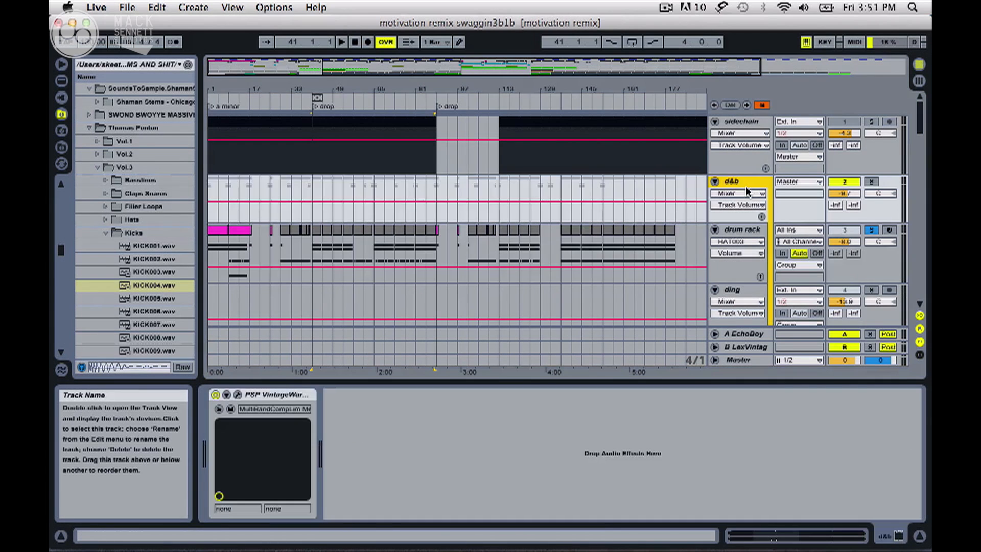
click(731, 228)
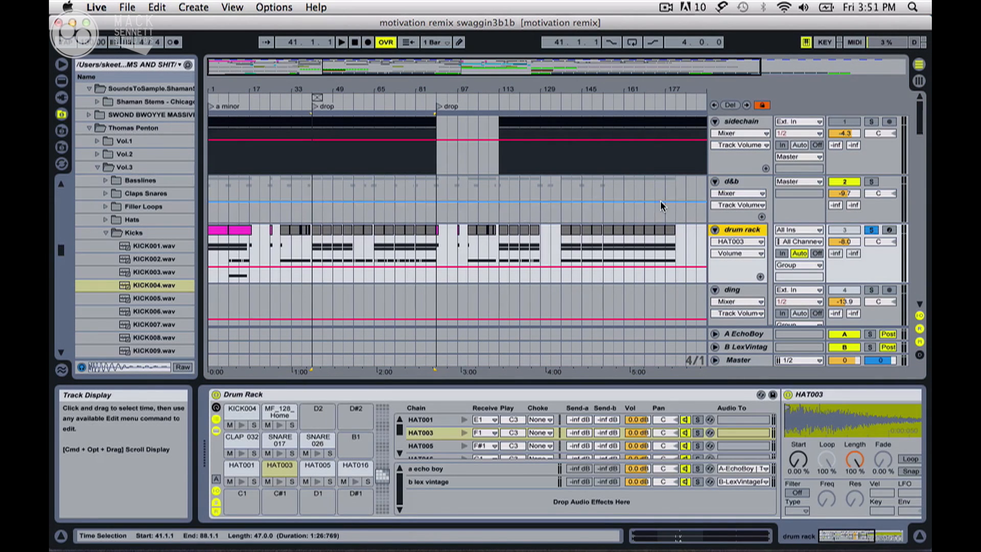
double_click(215, 229)
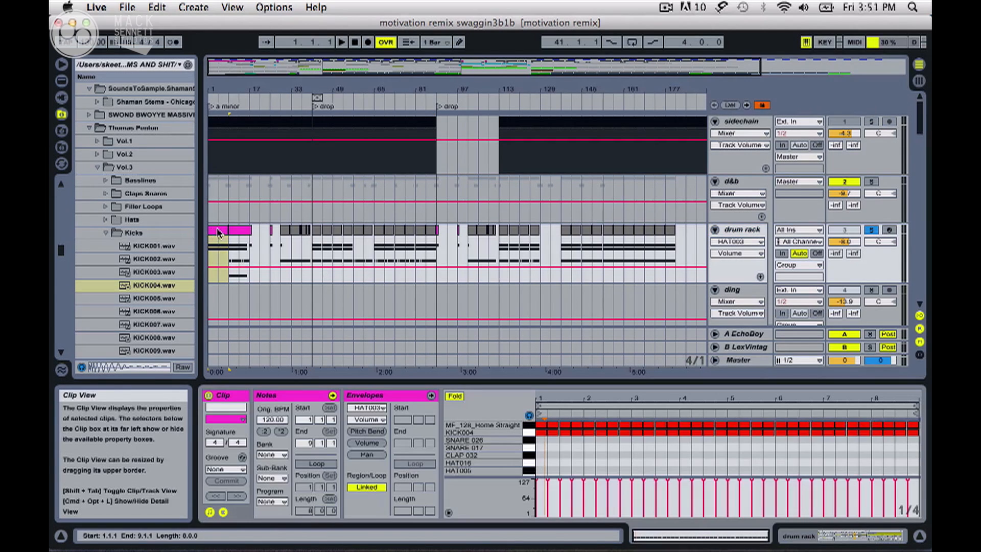
- Bring back the Drum Rack's pads, audition KICK004 and play the soloed track from bar 1
click(742, 231)
click(240, 426)
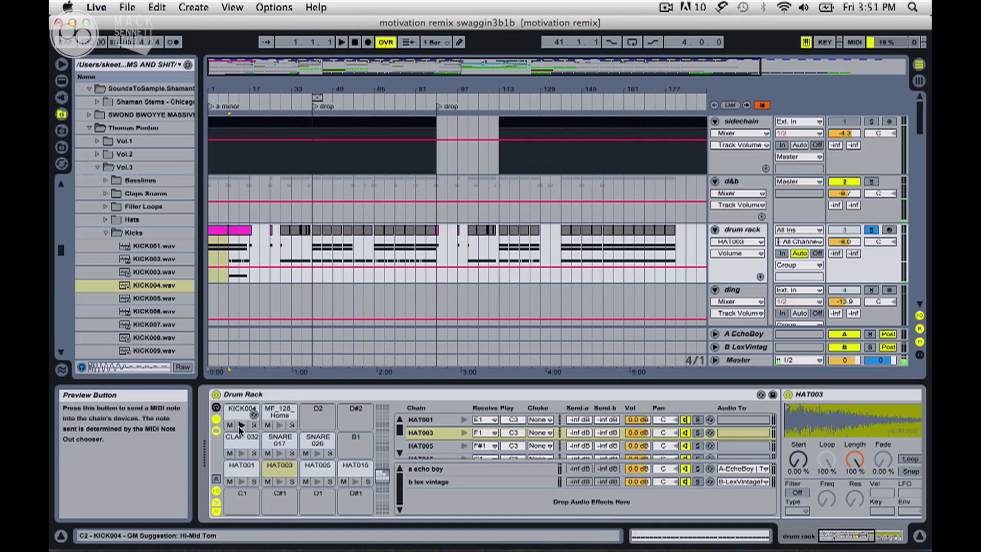
key(space)
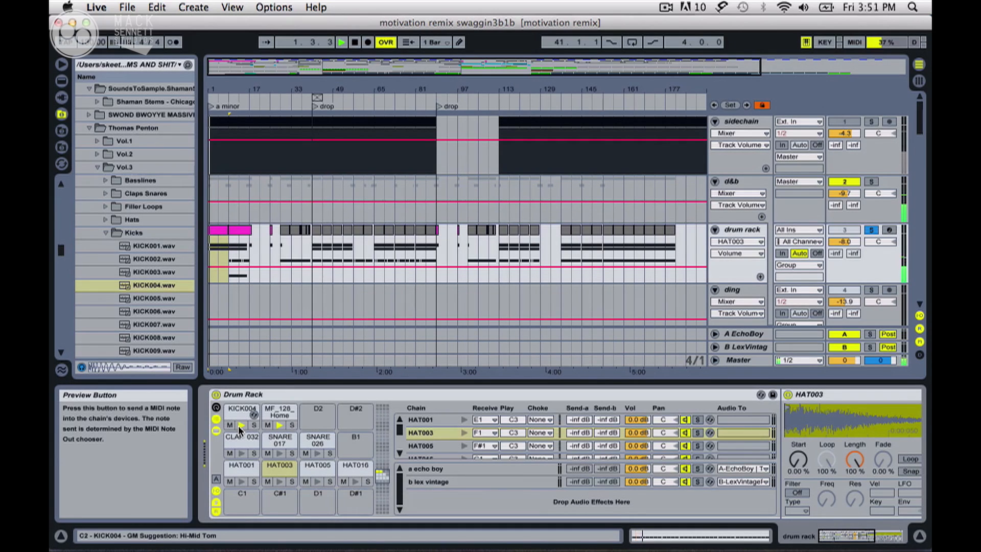
- Inspect the sample settings of the MF_128_Home Straight pad and audition the SNARE 017 pad
click(276, 415)
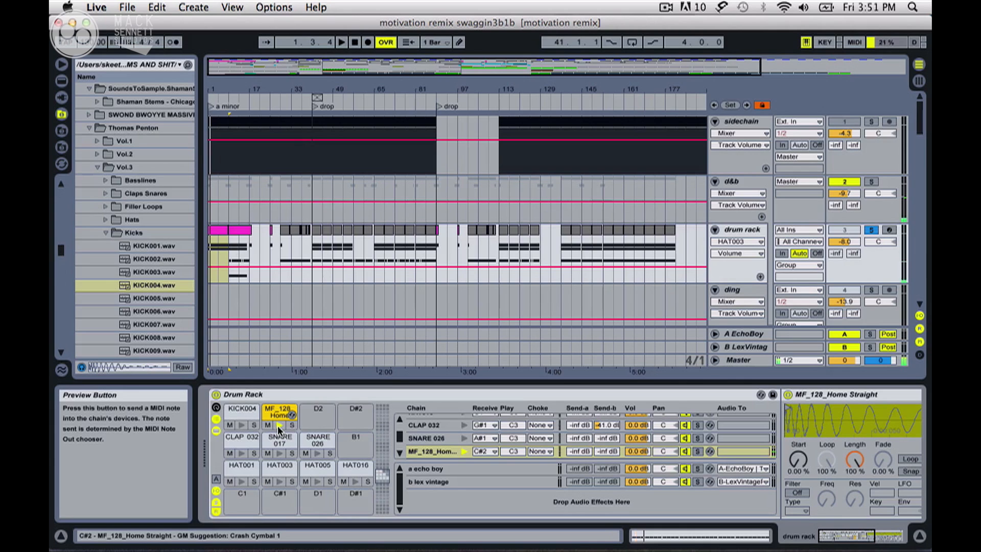
scroll(277, 425, right, 10)
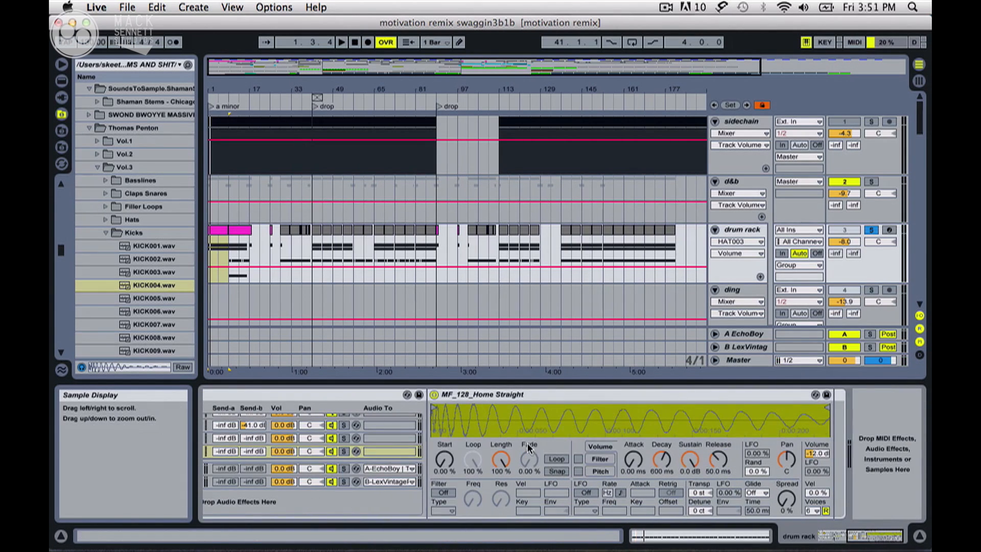
scroll(627, 430, left, 10)
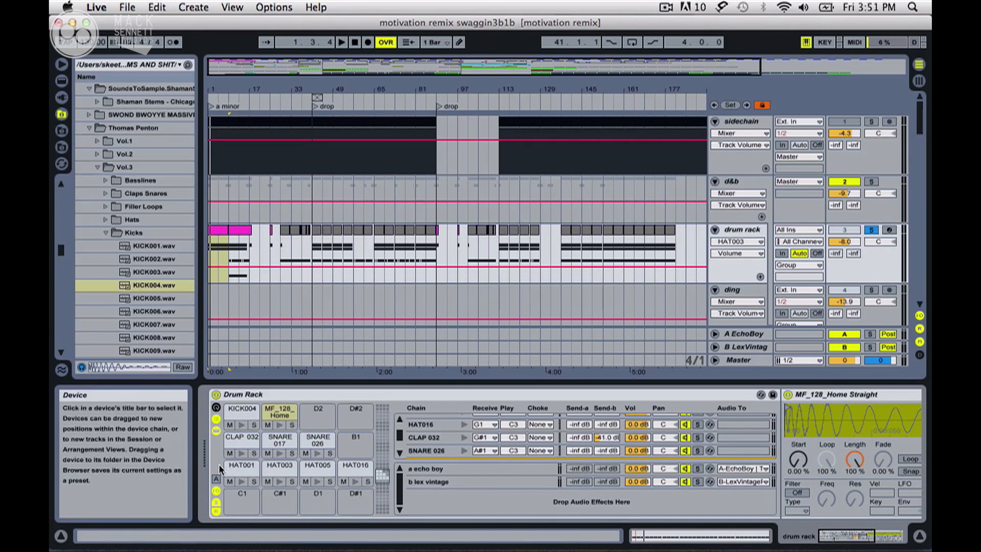
click(280, 454)
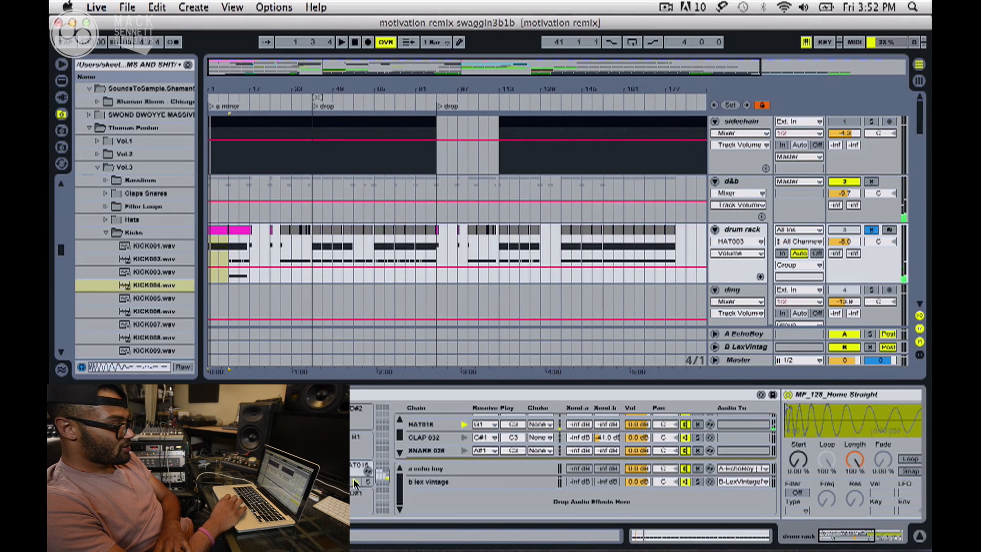
- Zoom in on the song's opening bars and play the soloed drum rack pattern from bar 1
drag(232, 93, 211, 90)
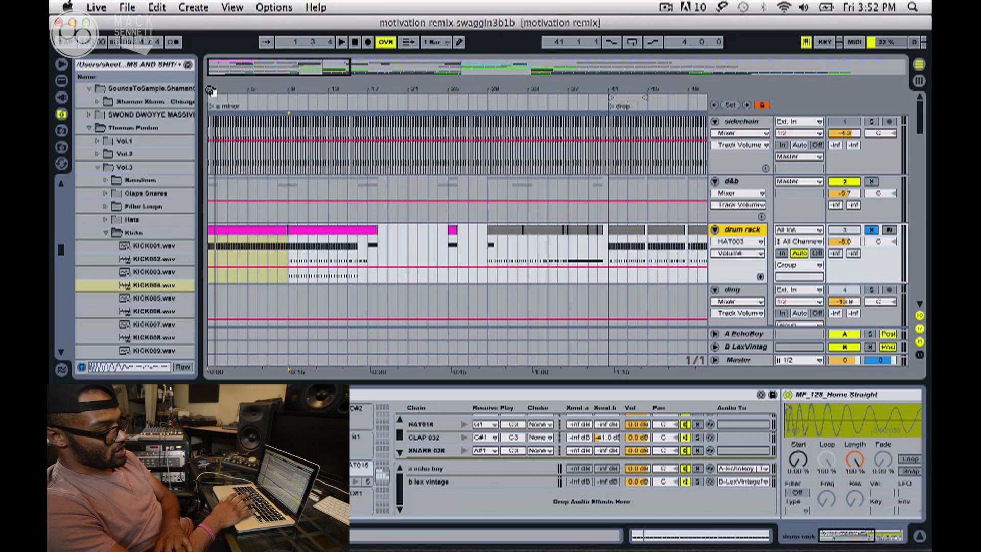
key(space)
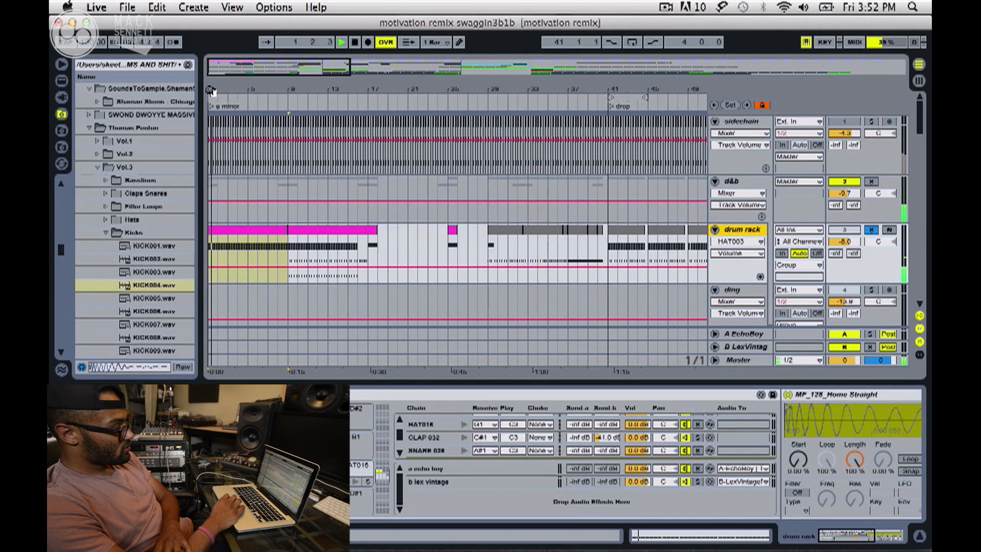
mouse_move(226, 92)
mouse_down()
mouse_move(225, 118)
mouse_move(225, 99)
mouse_up()
key(space)
- Play the soloed drum rack from bar 9 and open the MIDI clip that starts there
click(316, 261)
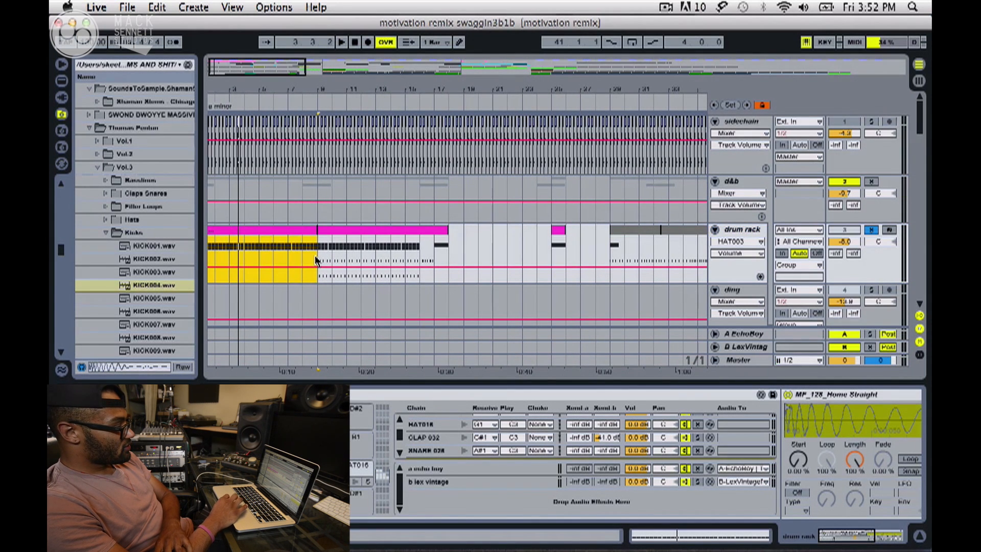
click(316, 259)
key(space)
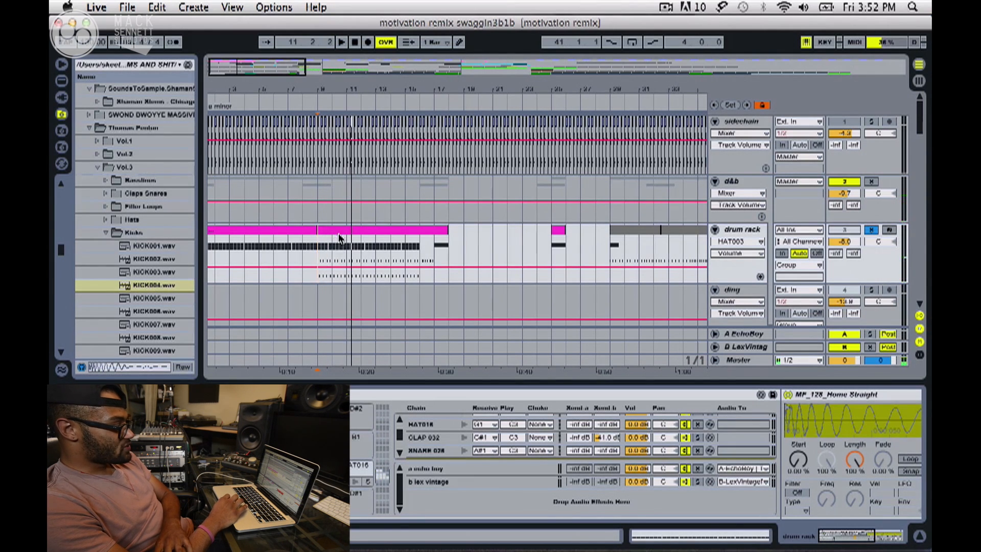
double_click(338, 231)
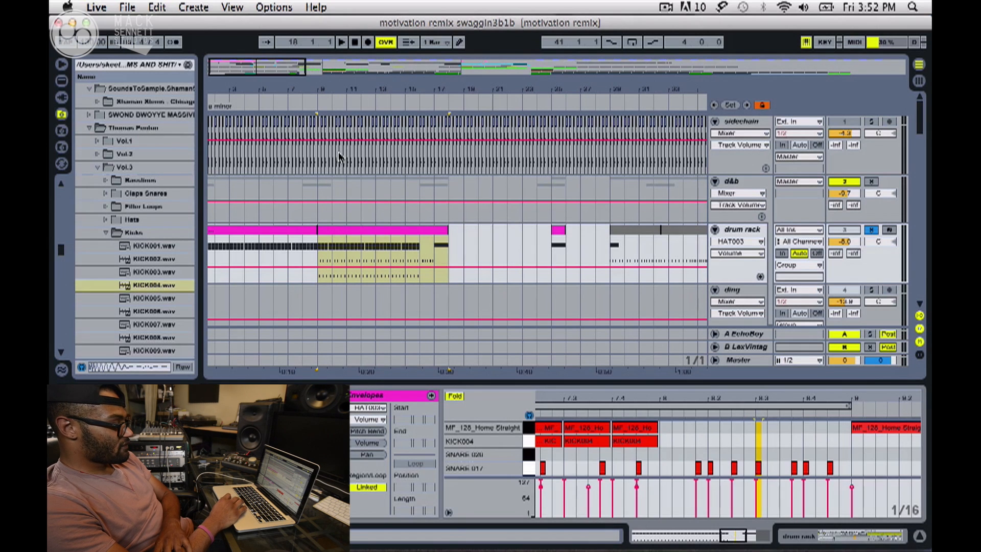
drag(329, 94, 355, 203)
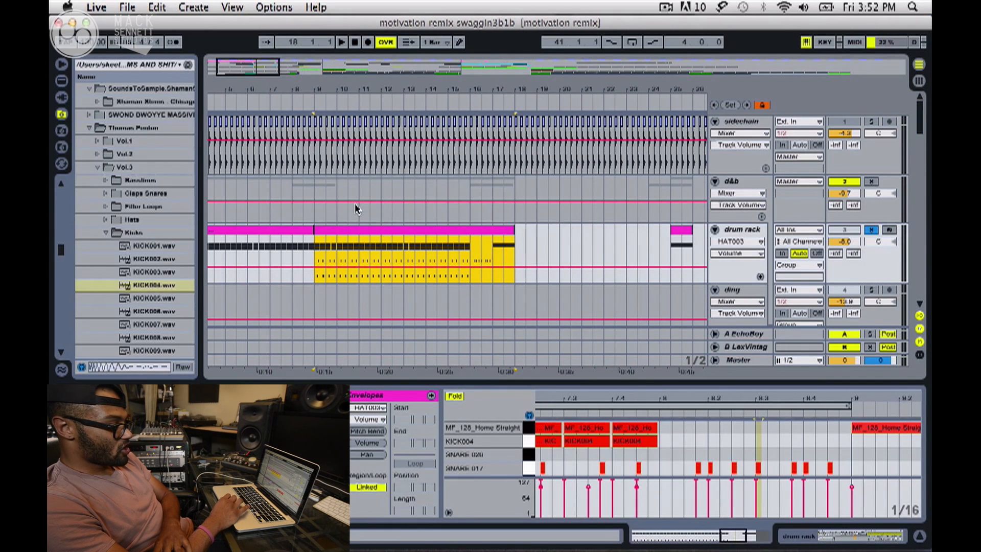
- Turn off the drum rack's solo and play the full mix from bar 9 twice, showing the track's devices for the replay
click(870, 230)
scroll(459, 209, down, 4)
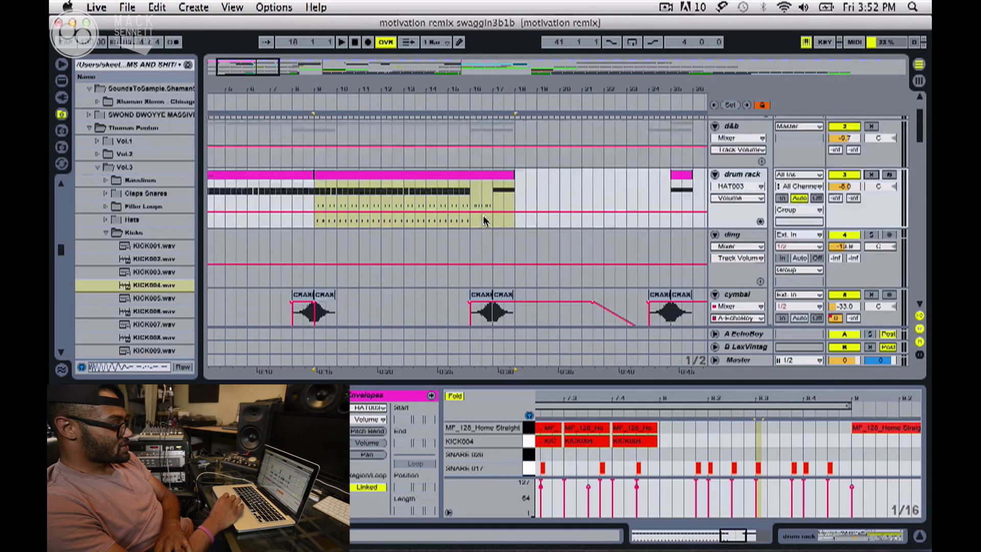
click(313, 176)
key(space)
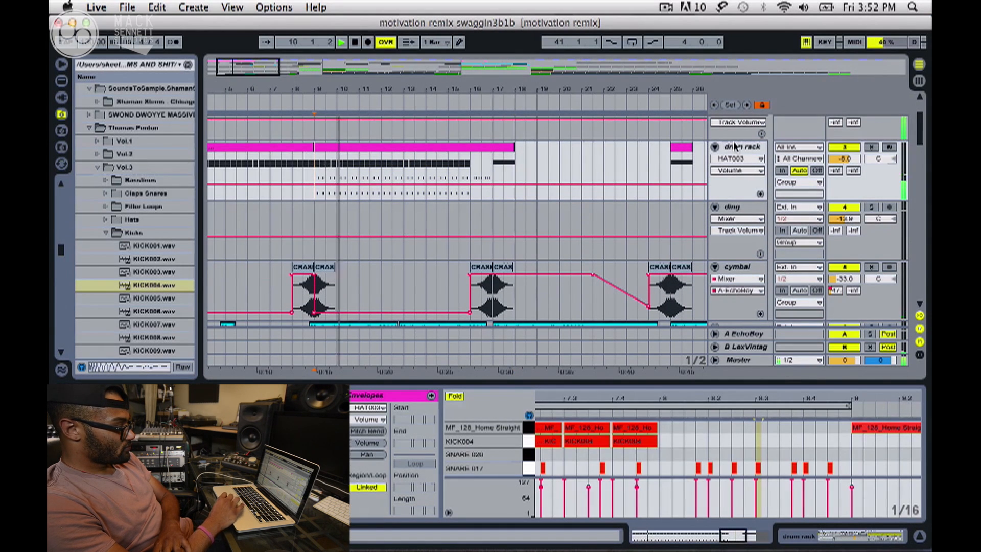
key(shift+Tab)
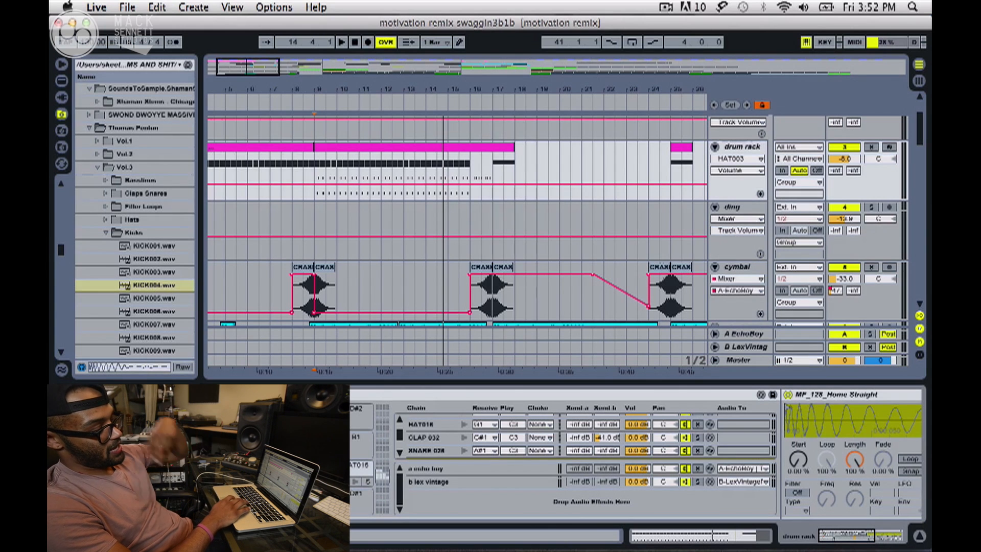
key(space)
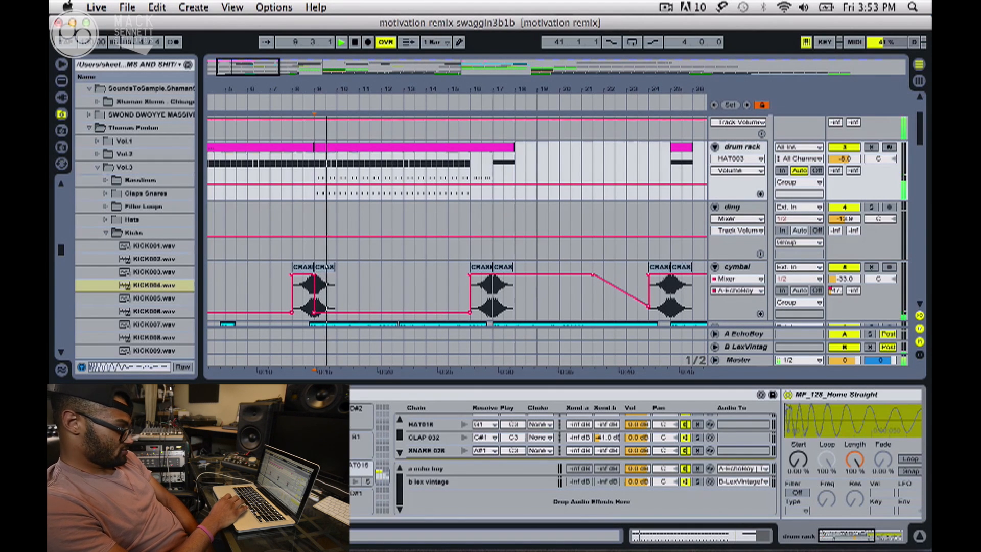
- Open the drum rack clip at bar 9 and look through its hat, snare and kick notes from the clip's start
drag(328, 87, 316, 139)
double_click(298, 146)
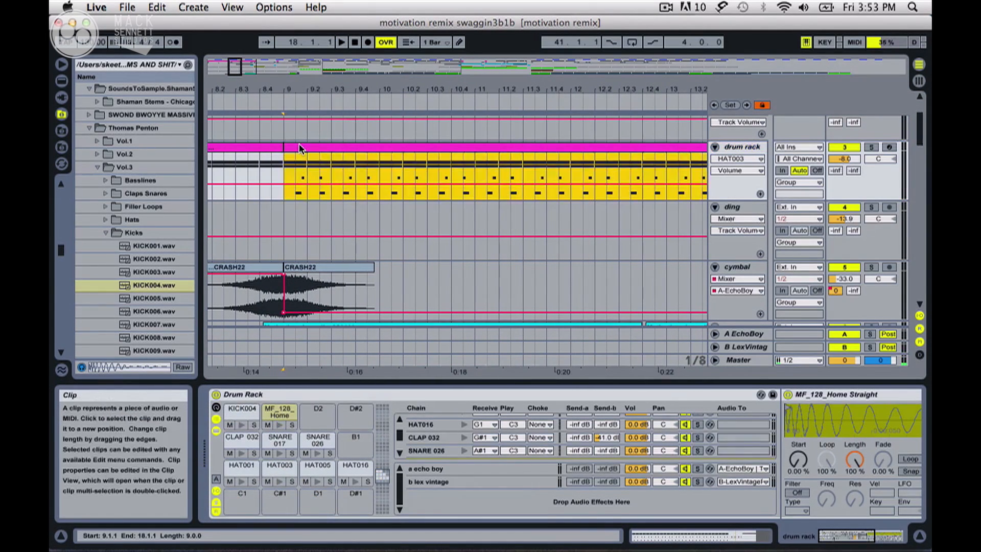
scroll(617, 443, down, 5)
scroll(617, 444, left, 15)
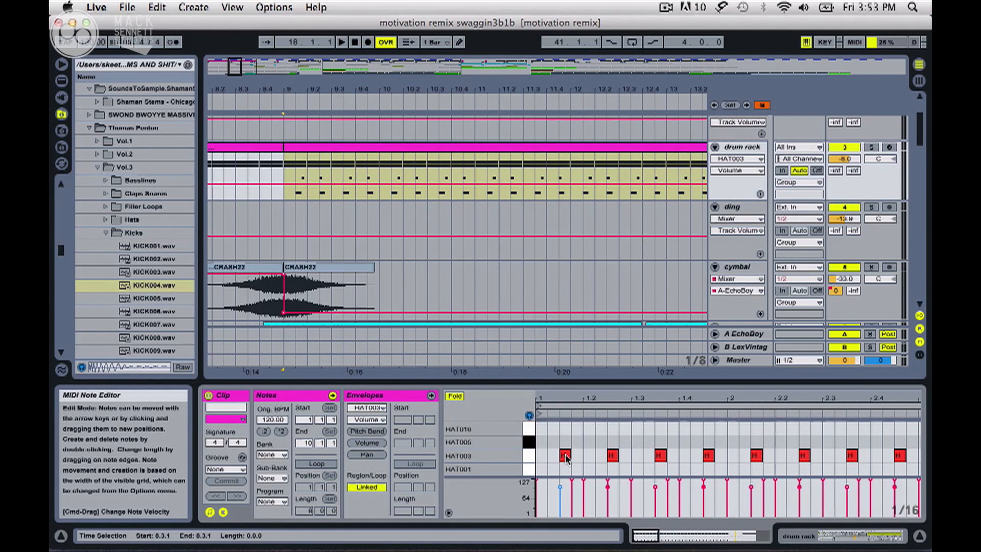
scroll(565, 458, up, 4)
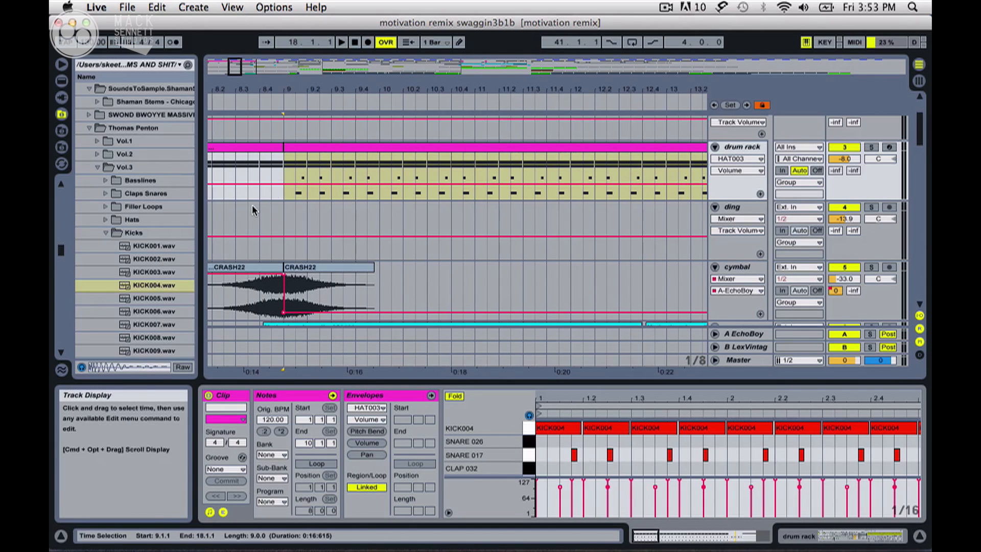
- Play the full mix from bar 9 with the clip's kick and snare notes in view
click(284, 176)
key(space)
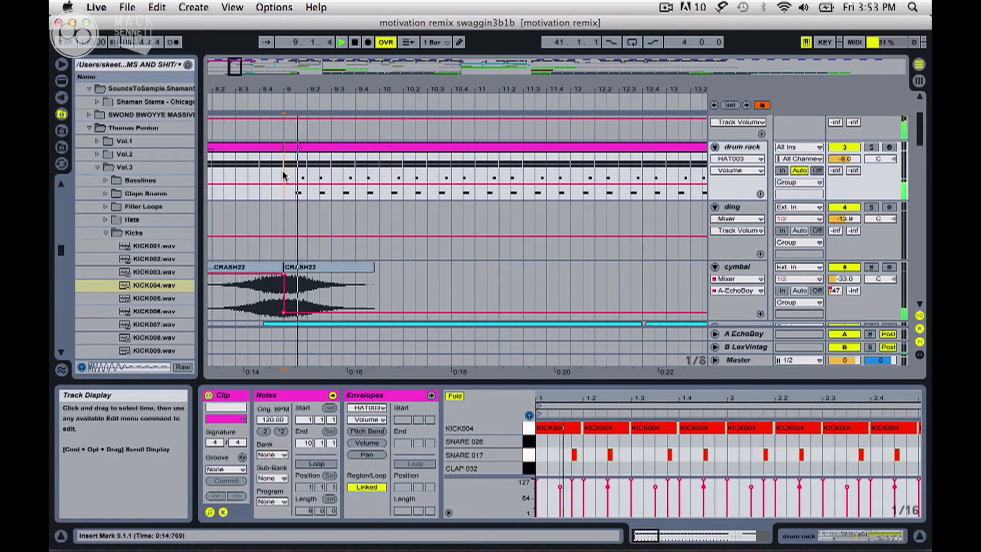
drag(400, 89, 383, 46)
key(space)
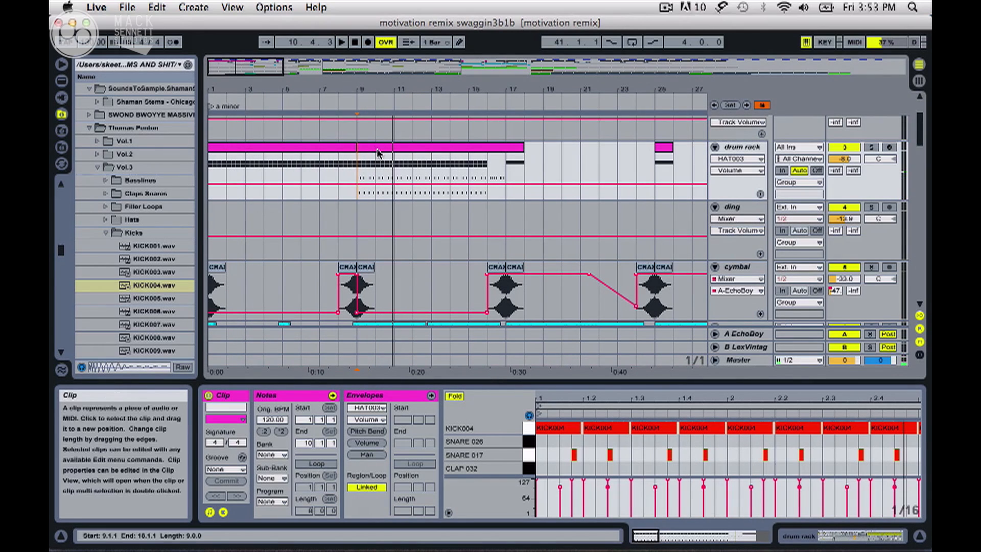
- Solo the cymbal track and play it from the start of the song
click(733, 271)
scroll(632, 253, down, 1)
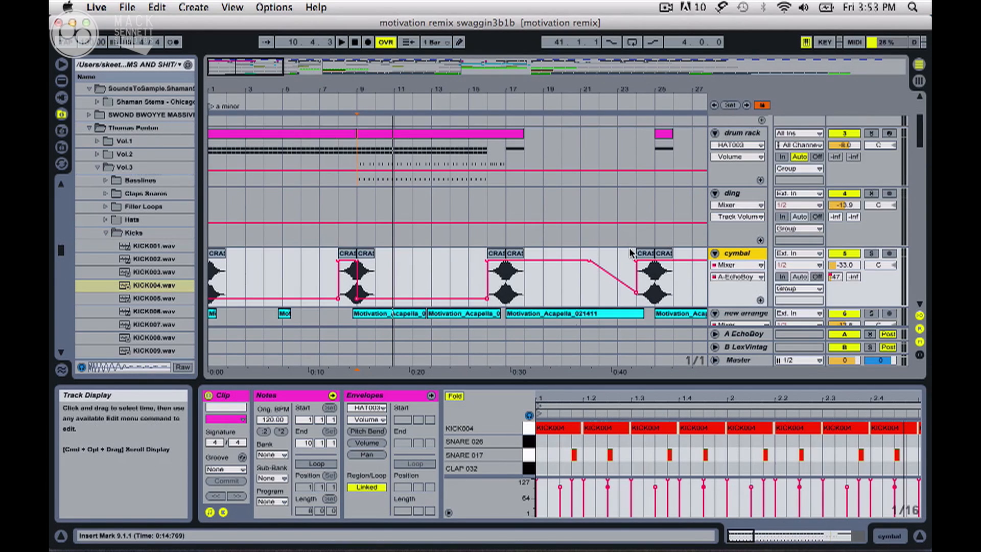
click(871, 253)
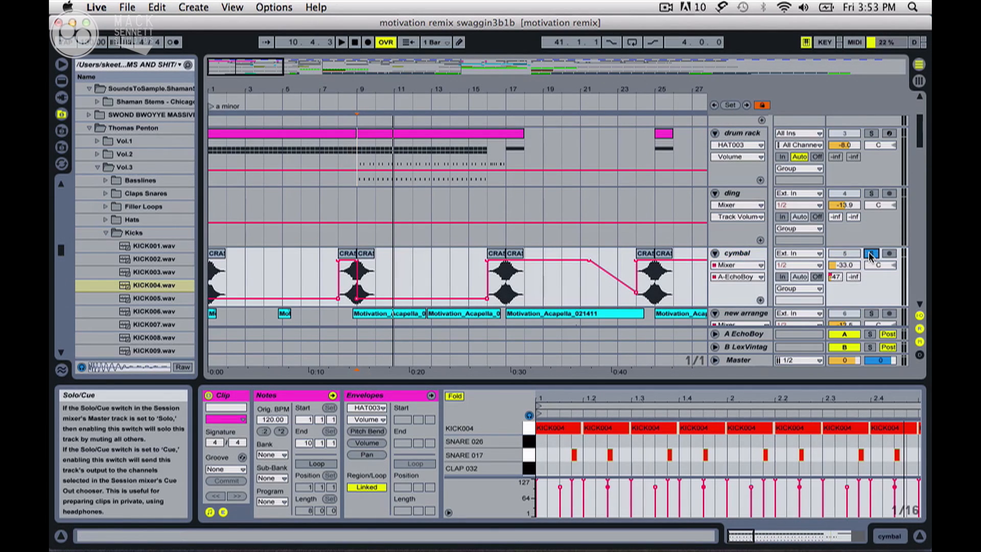
double_click(355, 43)
key(space)
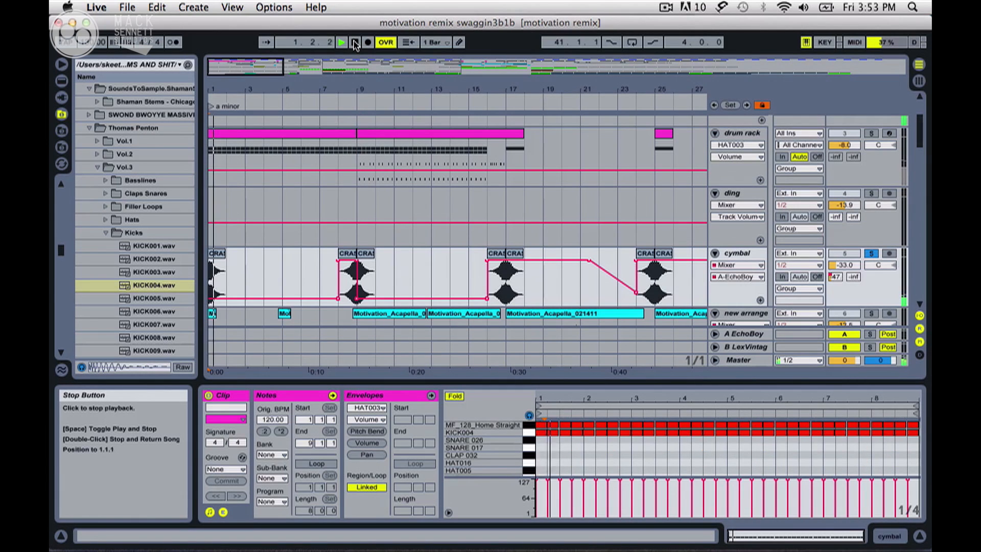
key(space)
- Play the soloed cymbal track from bar 8, where the CRASH22 clip begins
click(342, 287)
key(space)
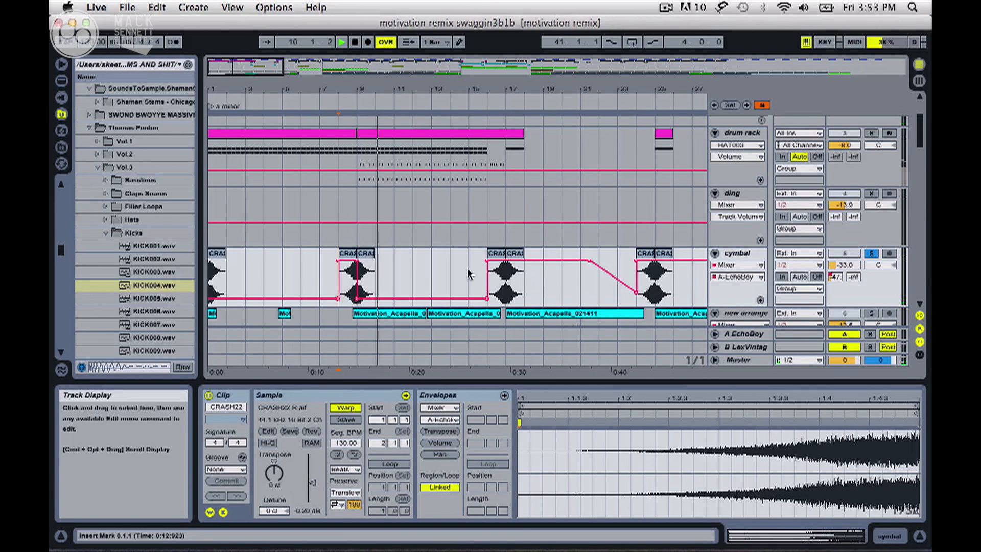
key(space)
- Open the EchoBoy plug-in on return track A, the send automated on the cymbal track
click(743, 256)
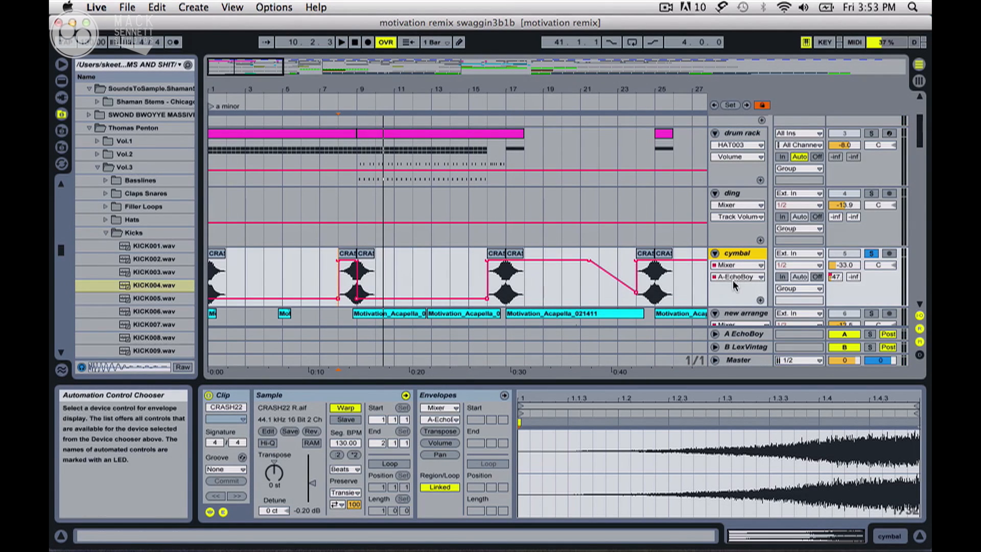
click(747, 337)
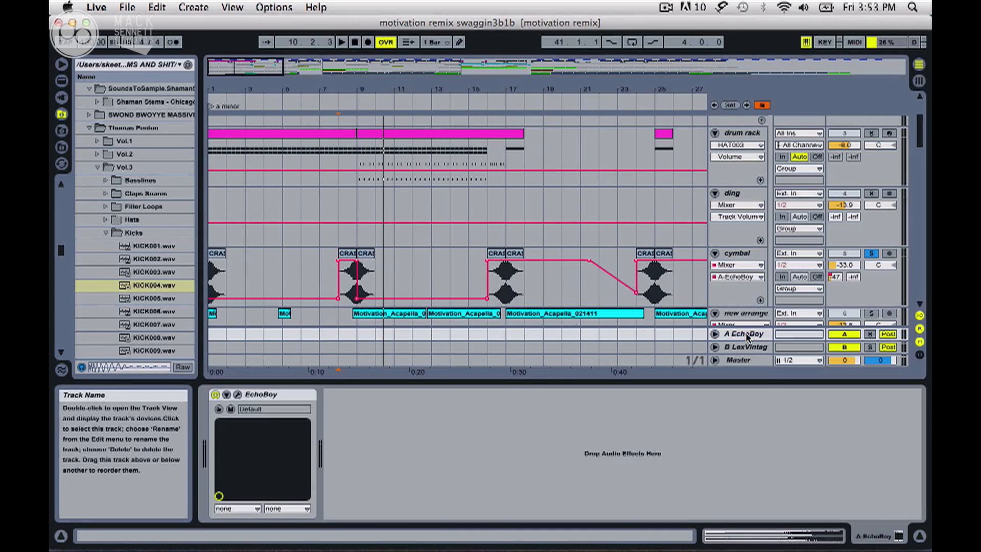
click(240, 400)
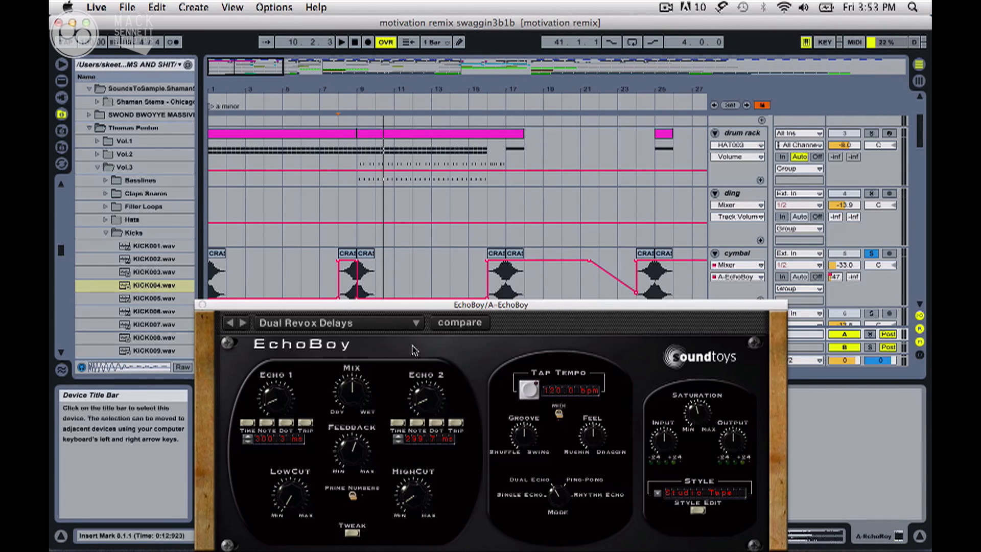
- Close the EchoBoy plug-in window and show the LexVintagePlate device on return track B
drag(453, 306, 405, 107)
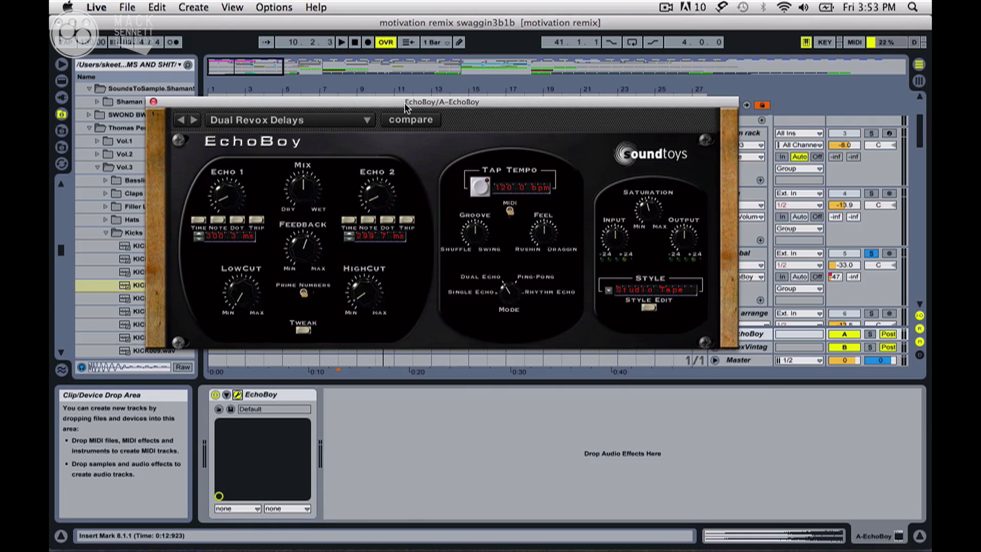
click(153, 100)
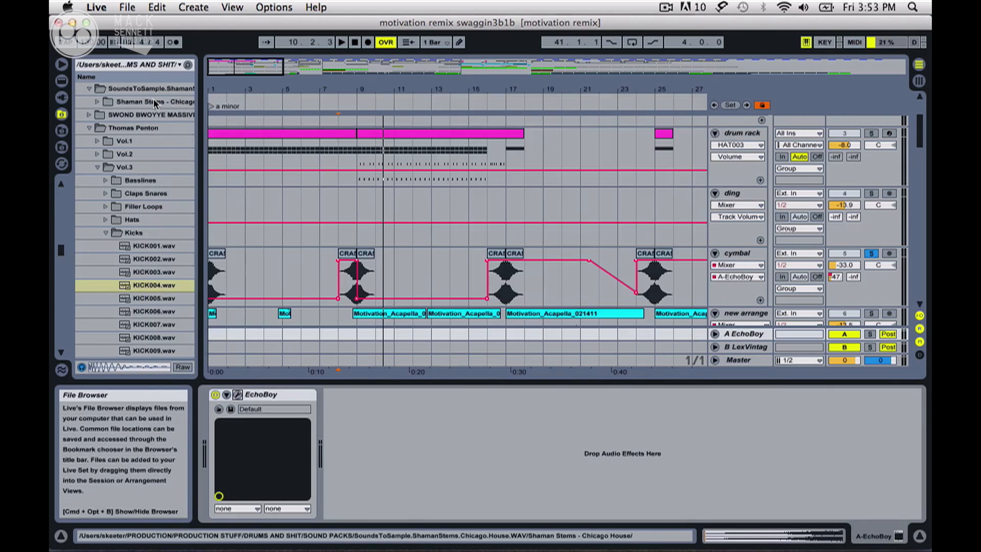
click(737, 347)
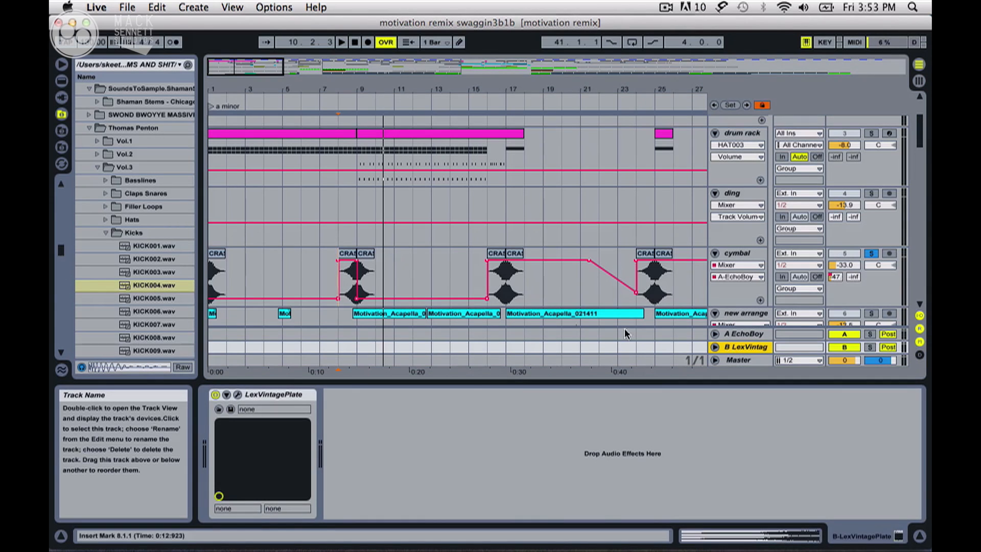
- Unsolo the cymbal track and open the PSP VintageWarmer plug-in on the d&b group track
click(871, 254)
scroll(532, 221, up, 1)
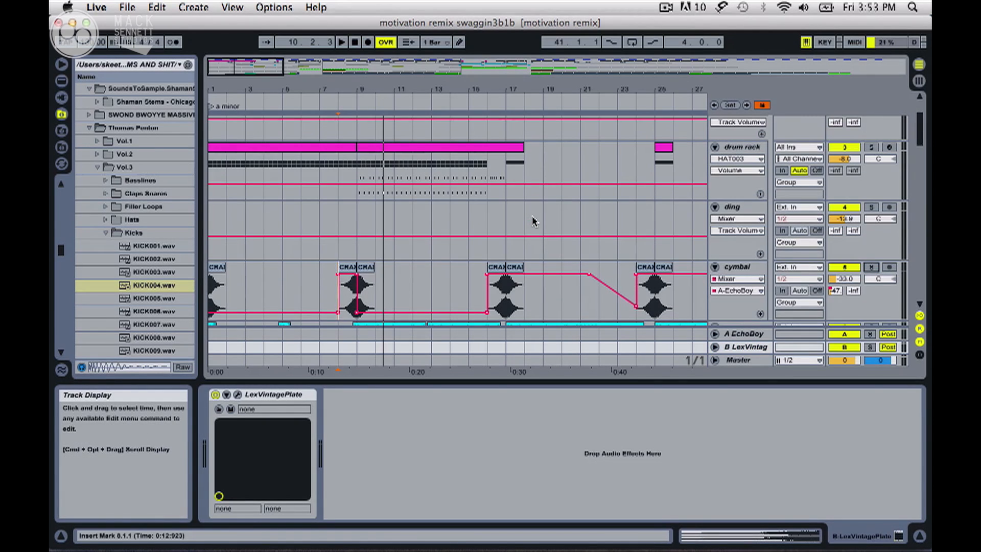
scroll(533, 220, up, 4)
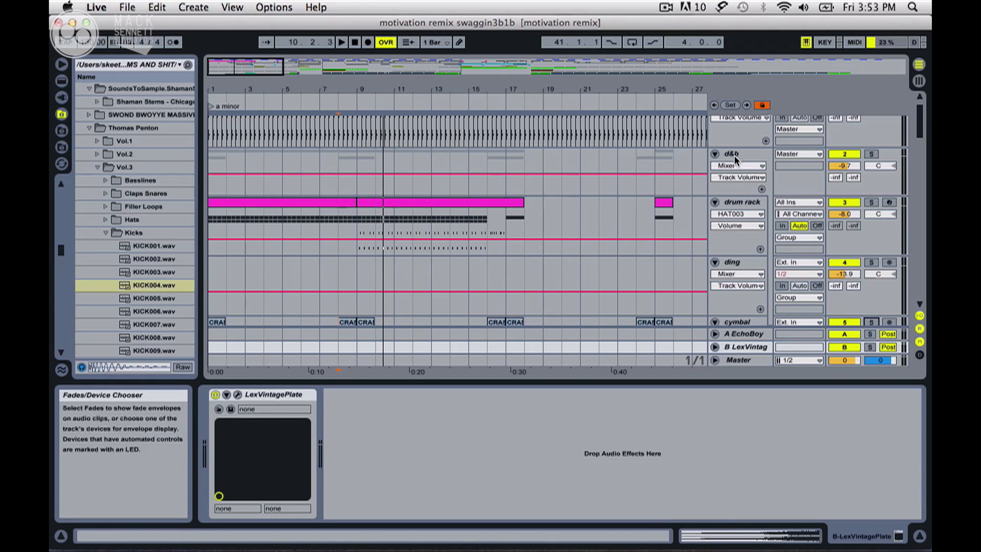
click(733, 155)
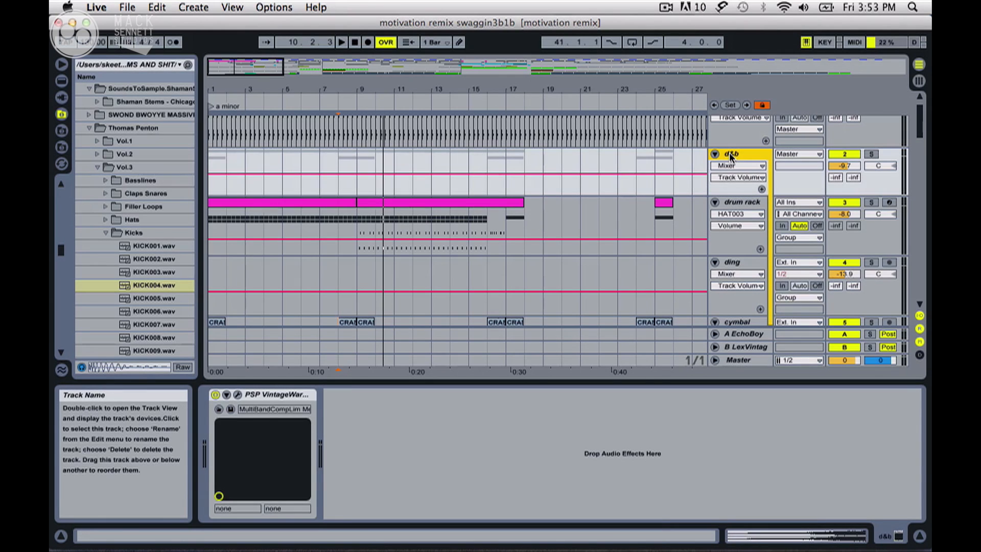
click(238, 394)
drag(327, 229, 380, 62)
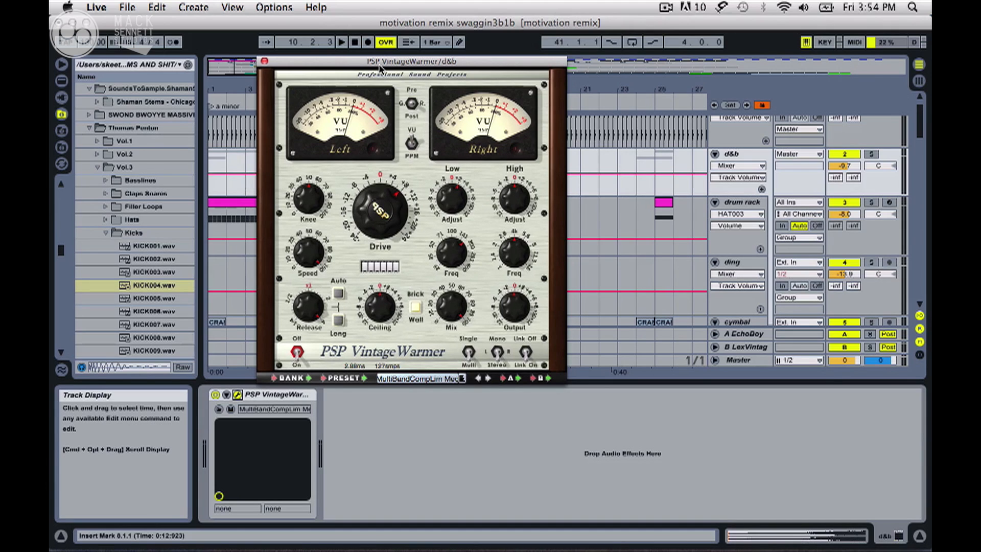
- Browse the PSP VintageWarmer preset list without changing the MultiBandCompLim Med preset, and close the plug-in window
click(461, 378)
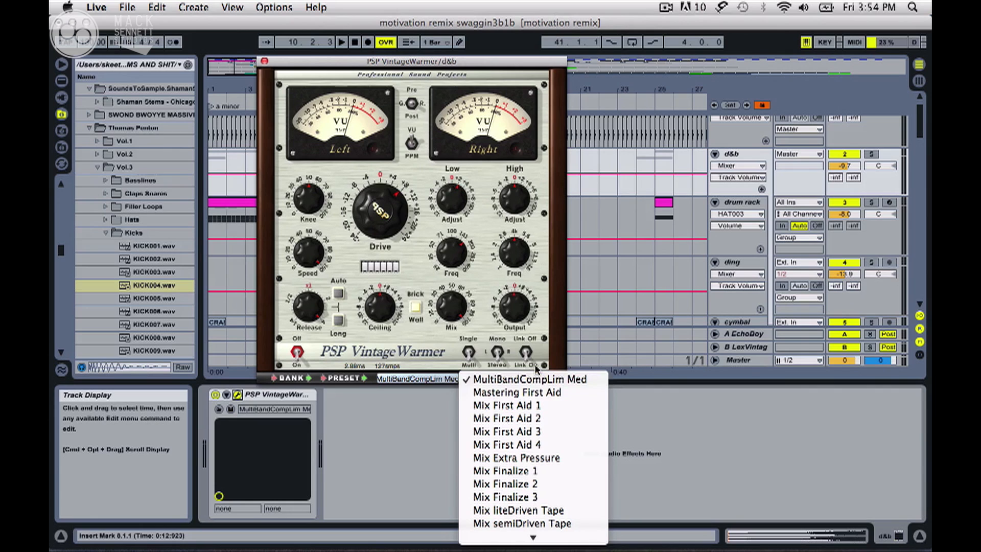
scroll(535, 393, down, 5)
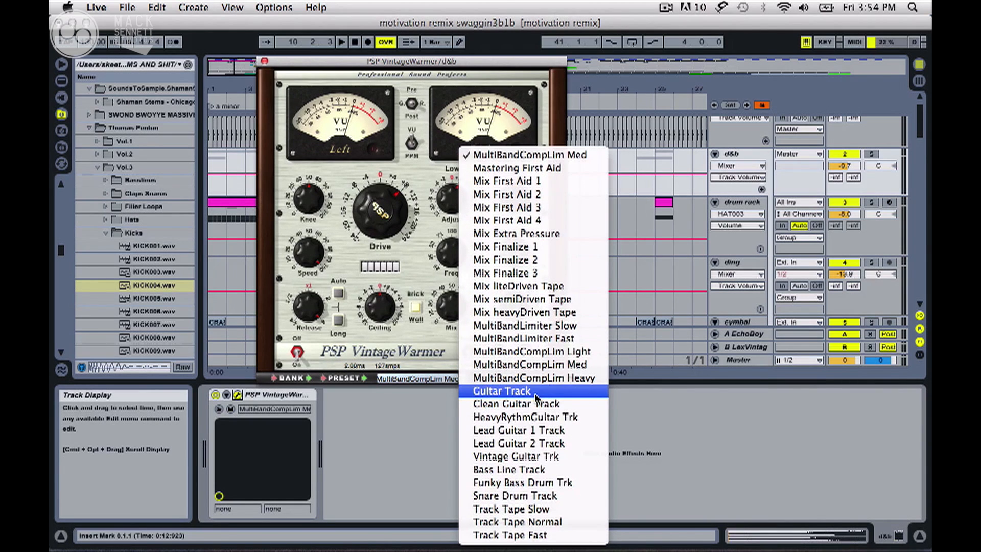
click(405, 71)
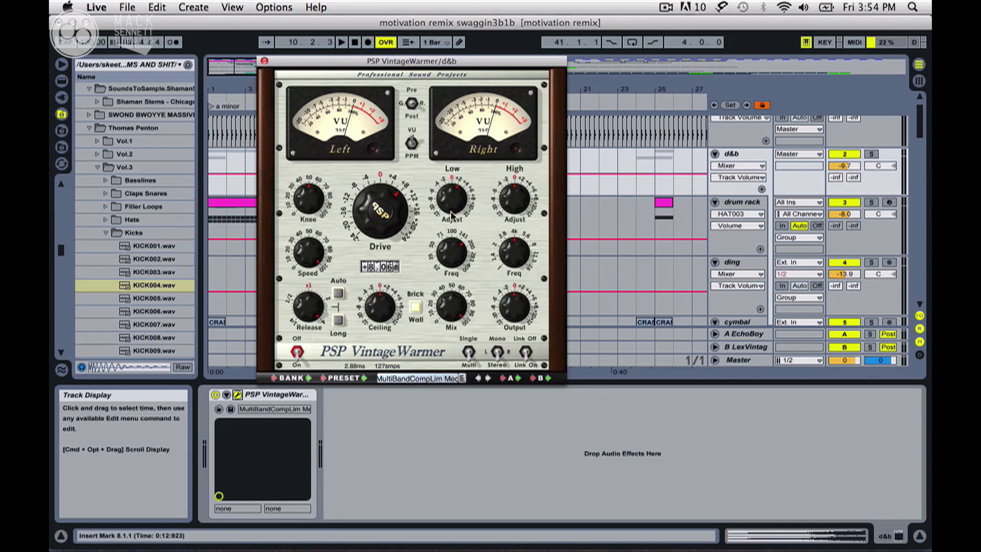
click(264, 61)
- Solo the d&b group, loop the drum rack clip that starts at bar 9 and play it
click(871, 154)
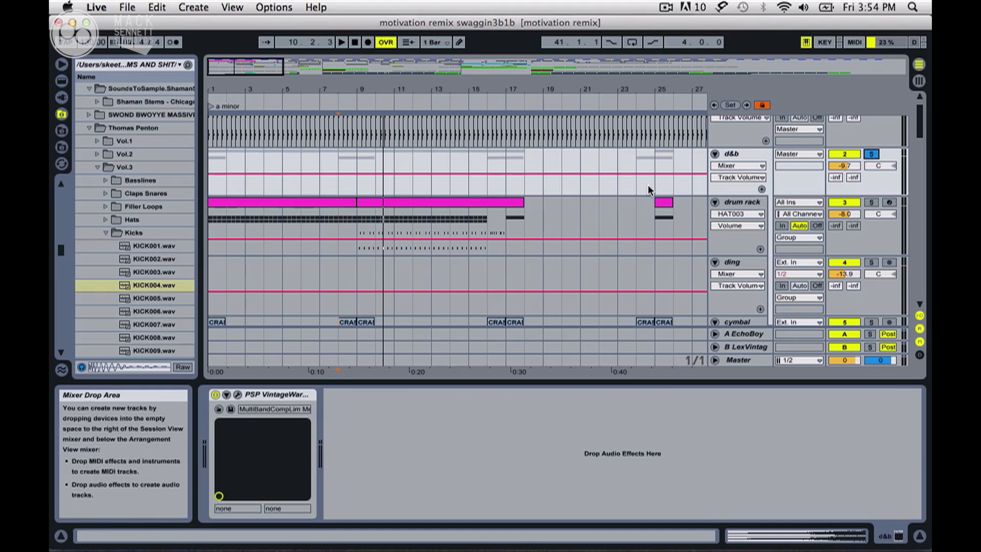
click(389, 204)
key(super+l)
key(space)
- Compare the looped drums with PSP VintageWarmer switched off and on, adjusting the system volume, and leave the plug-in on
click(745, 162)
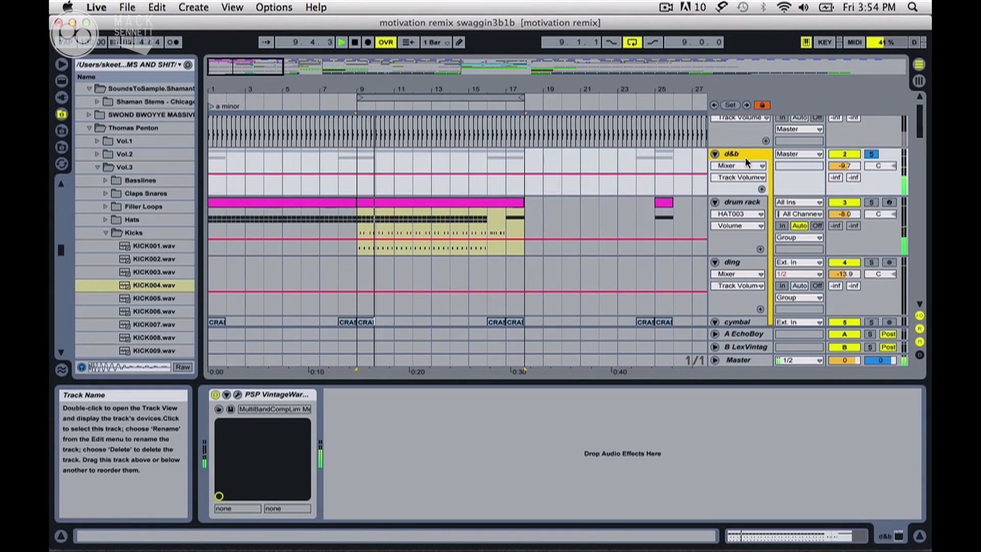
click(214, 399)
click(215, 395)
key(XF86AudioRaiseVolume)
key(XF86AudioRaiseVolume)
key(XF86AudioRaiseVolume)
key(XF86AudioRaiseVolume)
key(XF86AudioRaiseVolume)
key(XF86AudioLowerVolume)
key(XF86AudioLowerVolume)
key(XF86AudioLowerVolume)
key(XF86AudioLowerVolume)
key(XF86AudioLowerVolume)
key(XF86AudioLowerVolume)
key(XF86AudioLowerVolume)
key(XF86AudioLowerVolume)
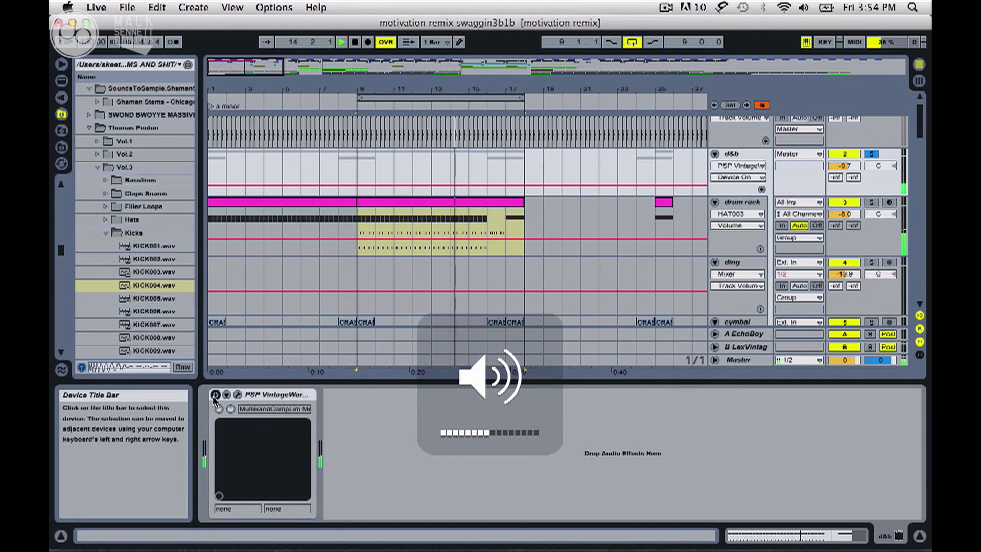
click(215, 396)
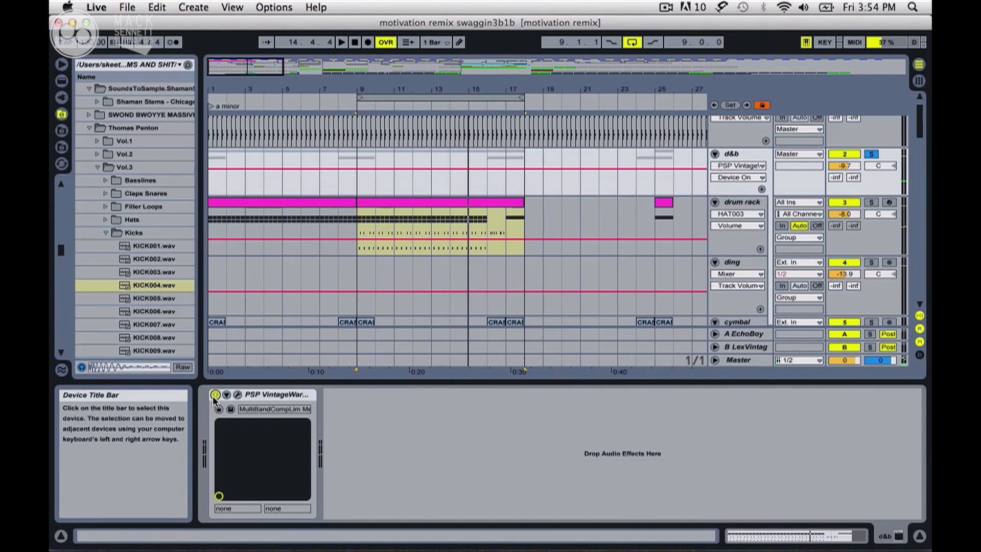
- Play the soloed drums from bar 9 at a raised system volume, and shorten the loop to 8 bars ending at bar 17
click(356, 232)
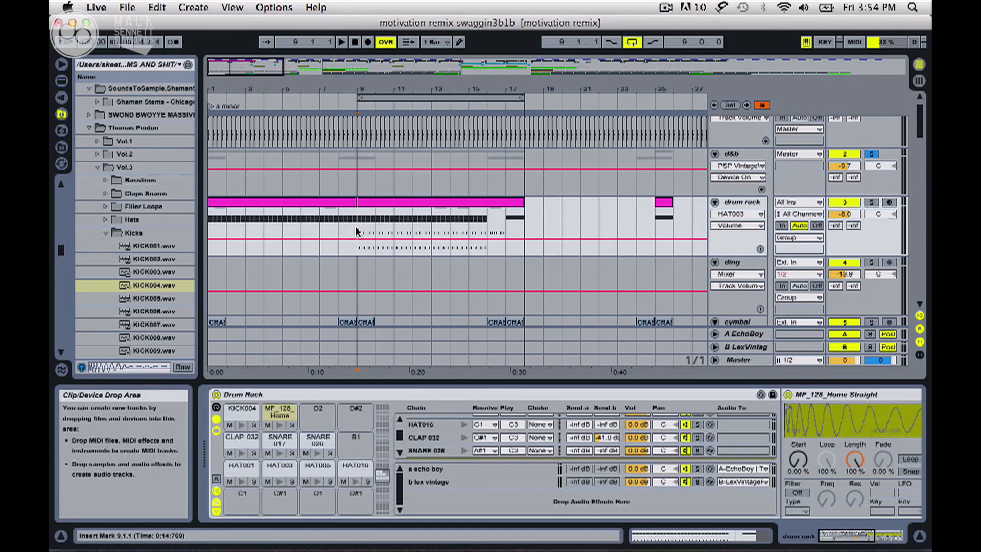
key(XF86AudioRaiseVolume)
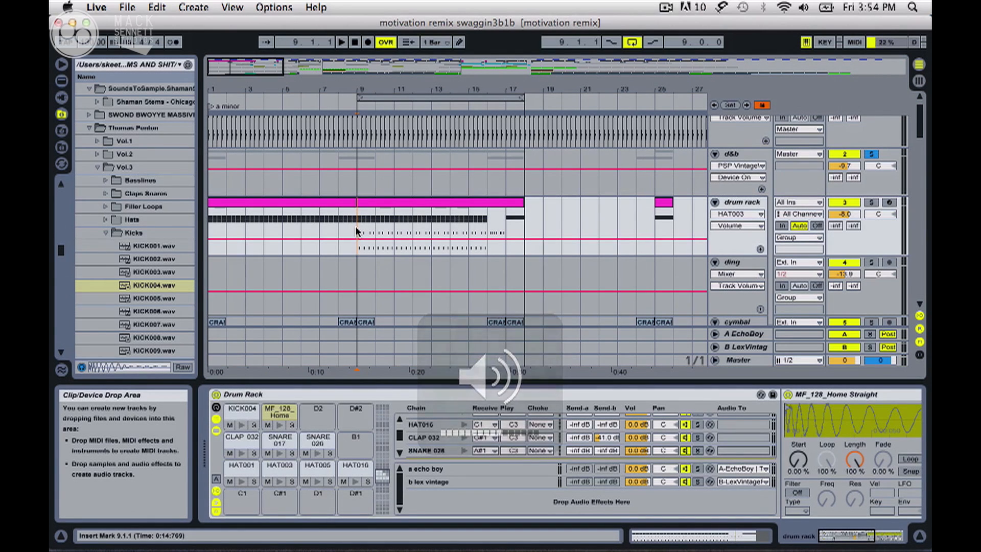
key(space)
key(XF86AudioRaiseVolume)
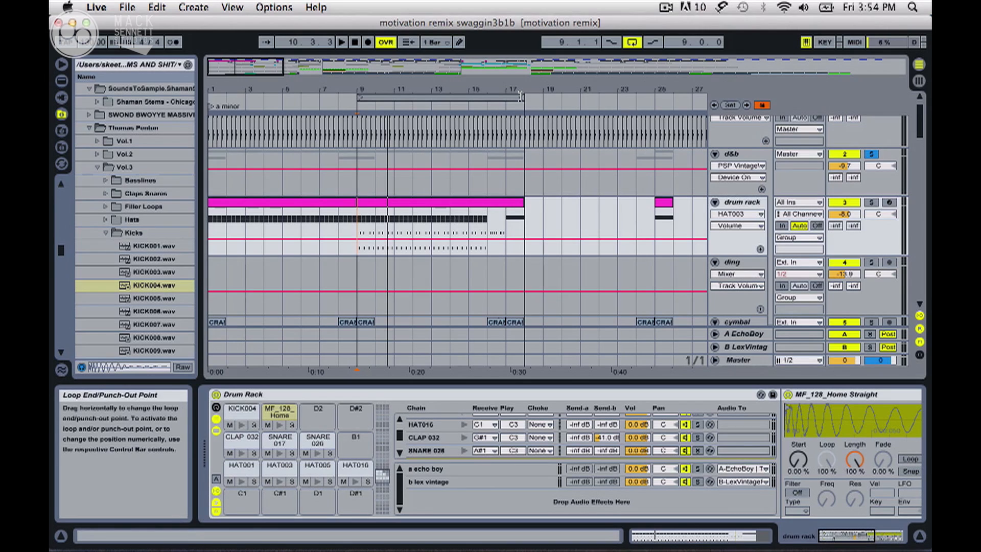
click(520, 97)
drag(520, 97, 510, 98)
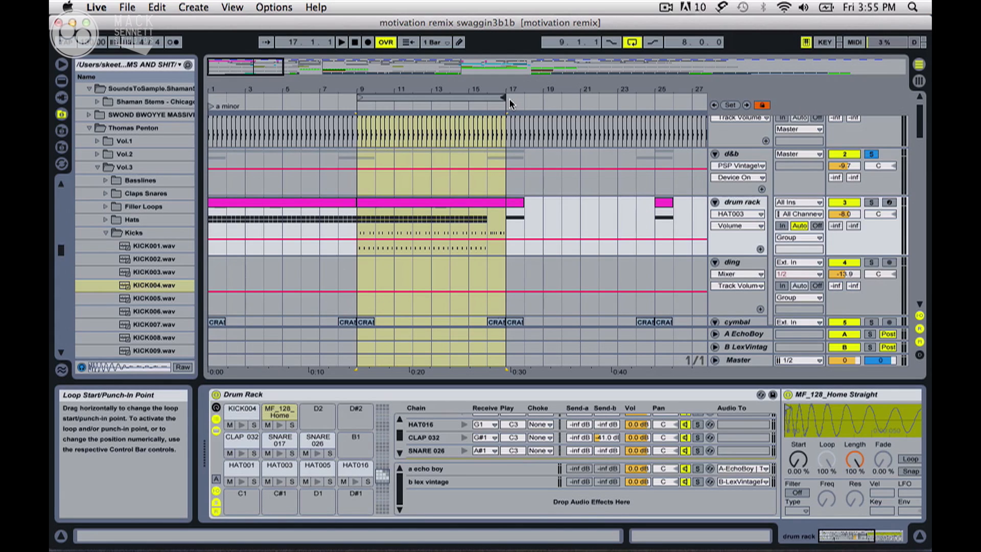
- Solo the 22 Audio track holding the original MOTIVATION radio edit and play it
scroll(499, 182, down, 15)
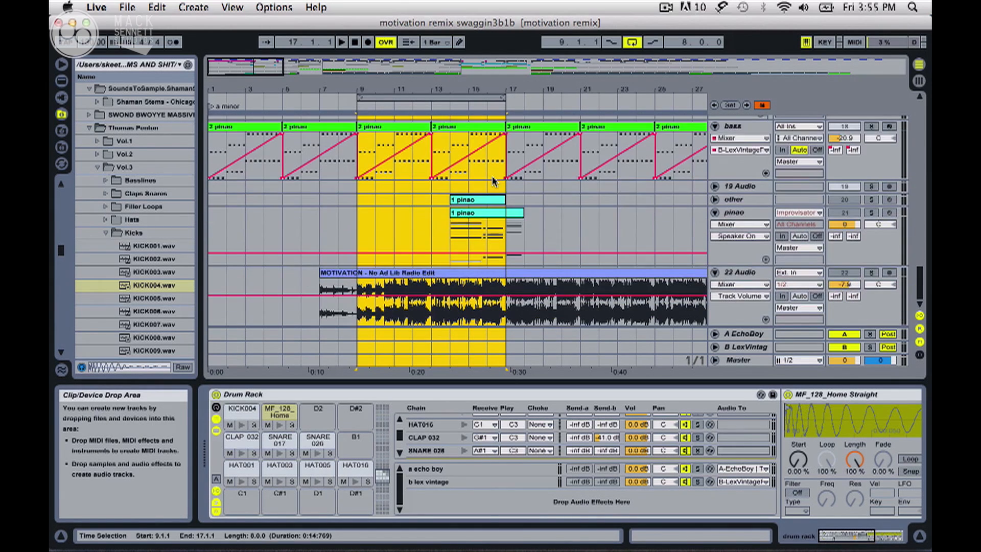
click(730, 270)
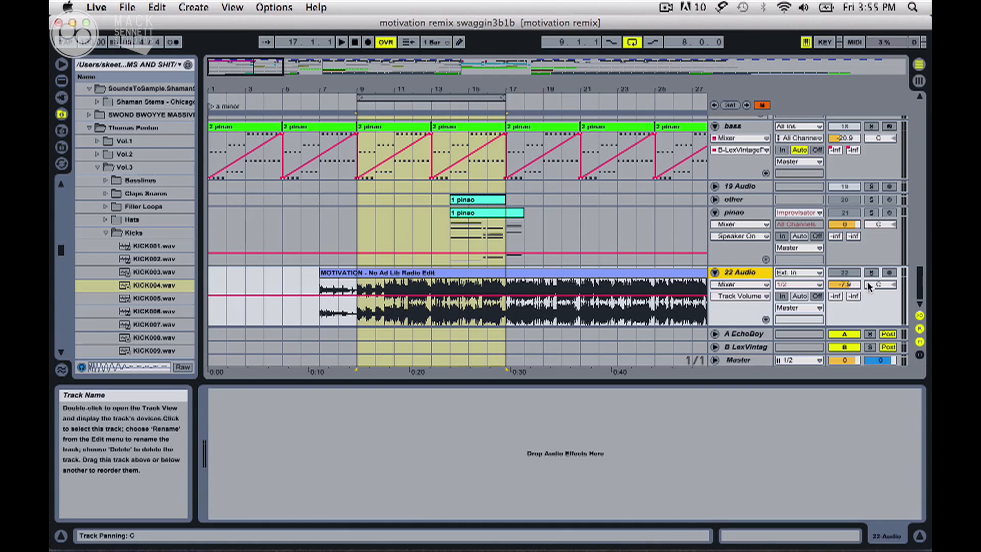
click(357, 309)
key(space)
- Set the warp mode of the MOTIVATION - No Ad Lib Radio Edit clip to Complex and stop playback
click(409, 275)
double_click(408, 274)
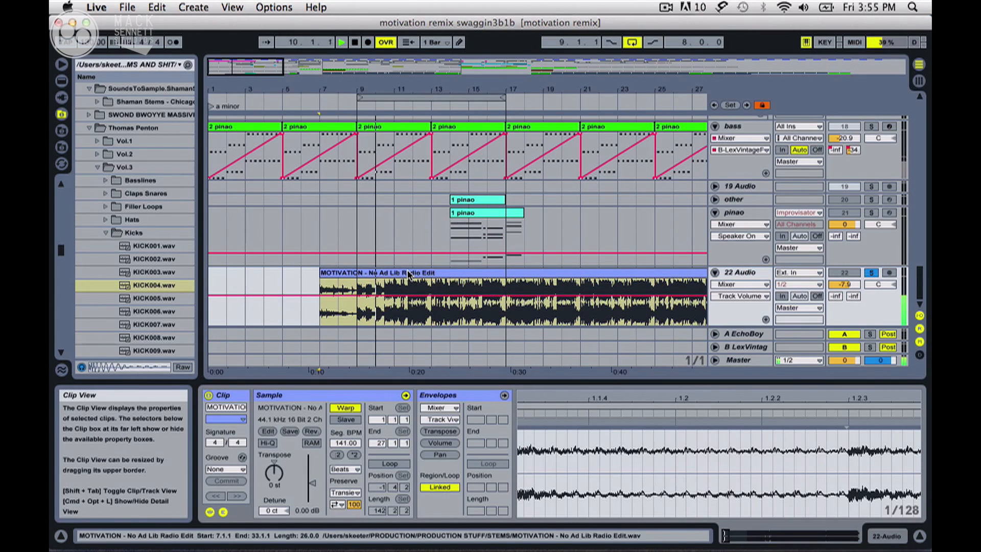
click(345, 469)
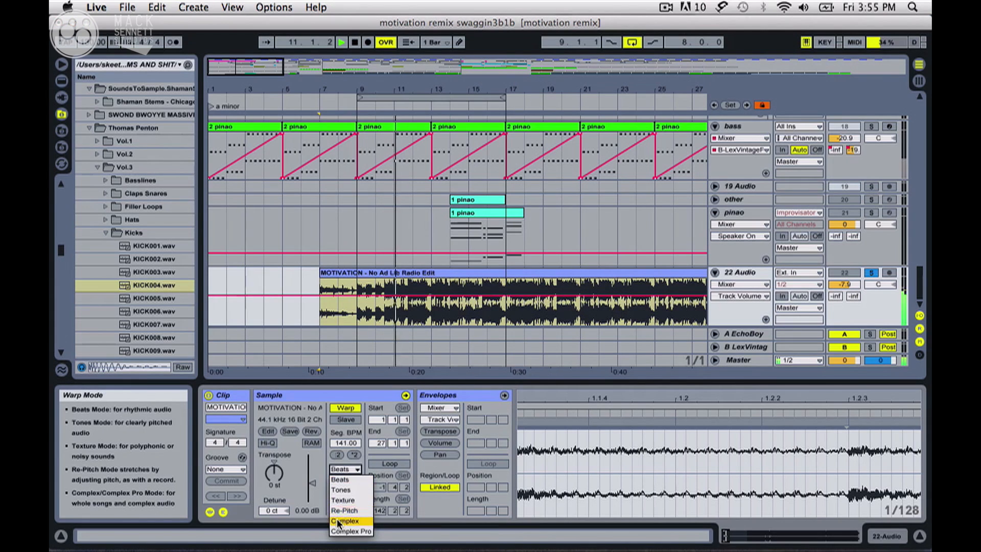
click(339, 521)
key(space)
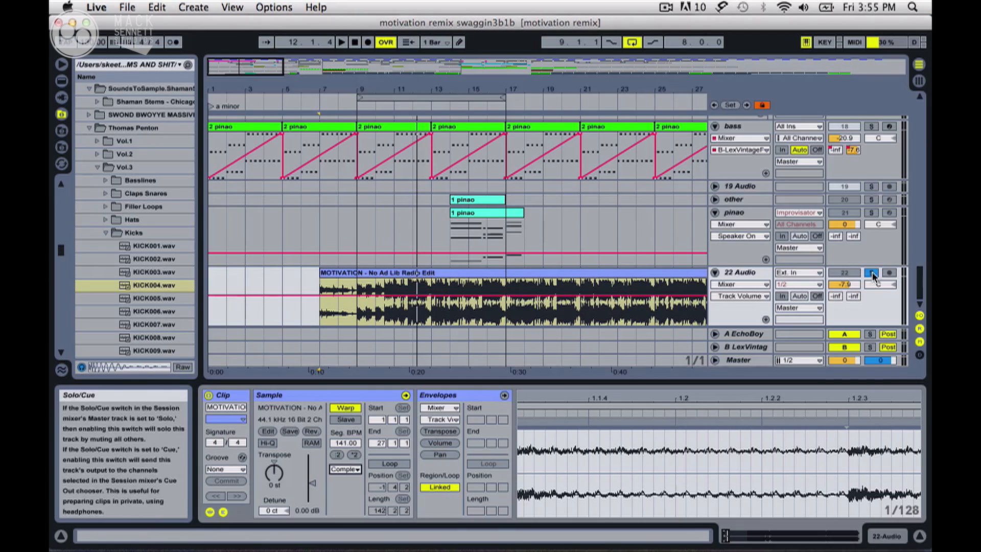
- Return to the drum tracks and briefly play the unsoloed mix from bar 9
scroll(511, 246, down, 8)
scroll(511, 247, up, 8)
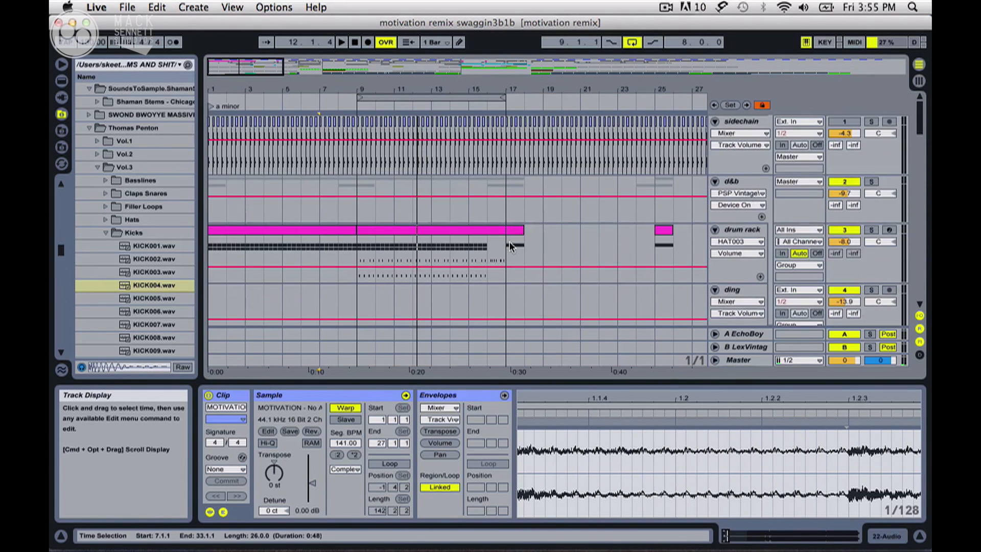
click(359, 257)
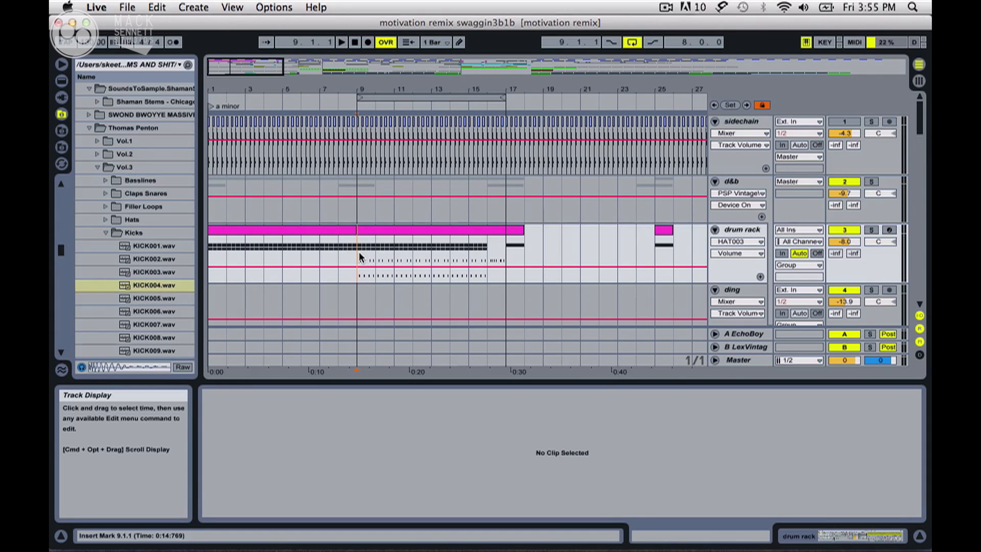
key(space)
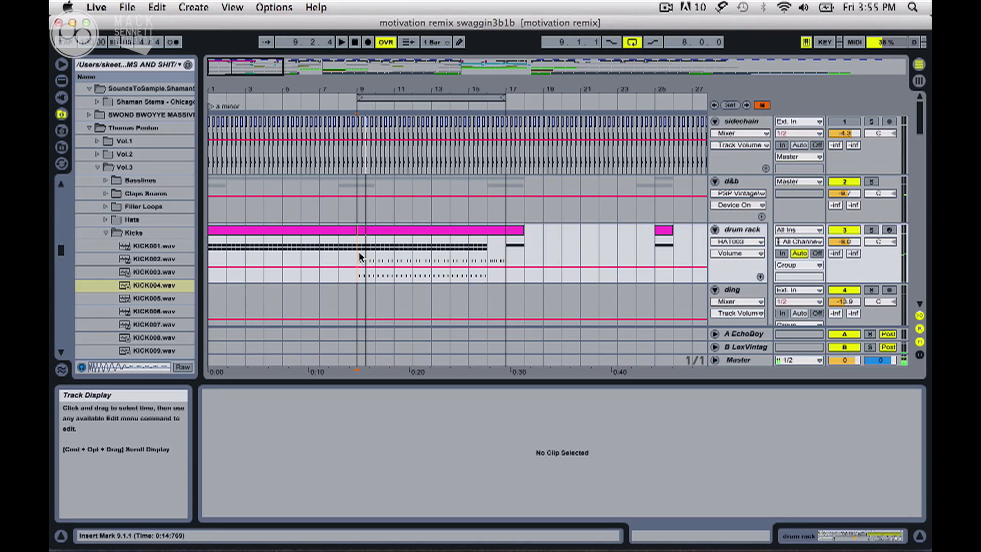
key(space)
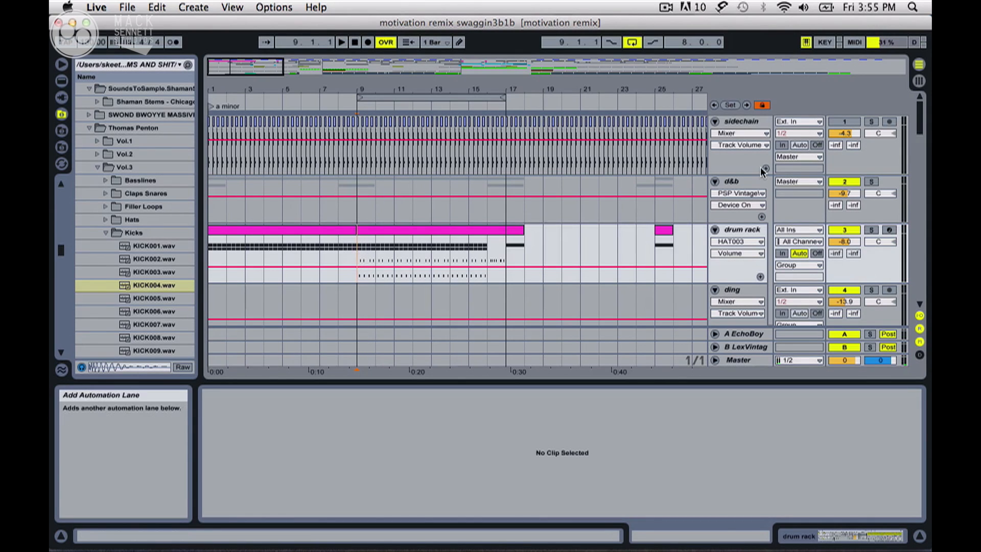
- Open the KICK004 chain in the drum rack and examine the low-end roll-off in its EQ Eight
click(546, 219)
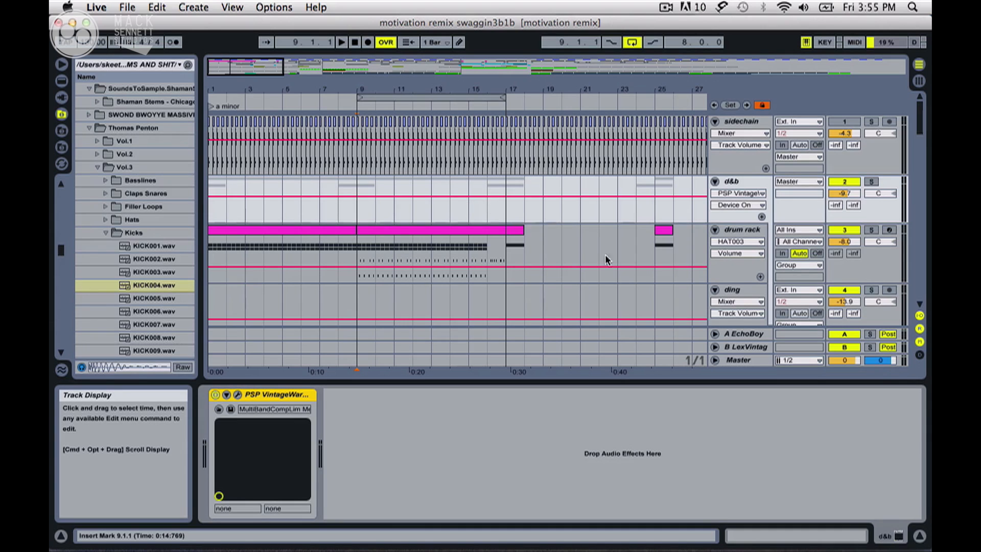
click(740, 230)
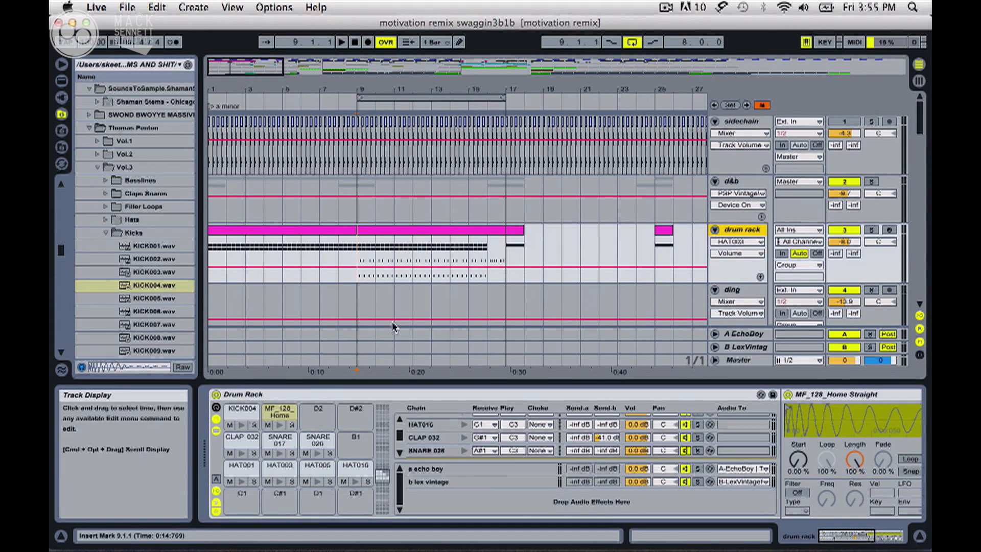
click(239, 427)
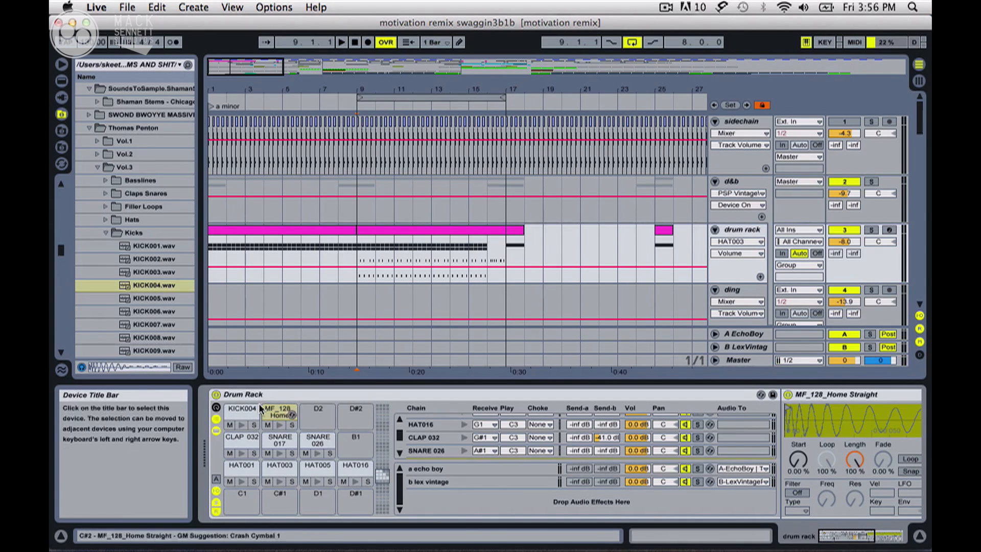
click(234, 413)
scroll(600, 449, right, 10)
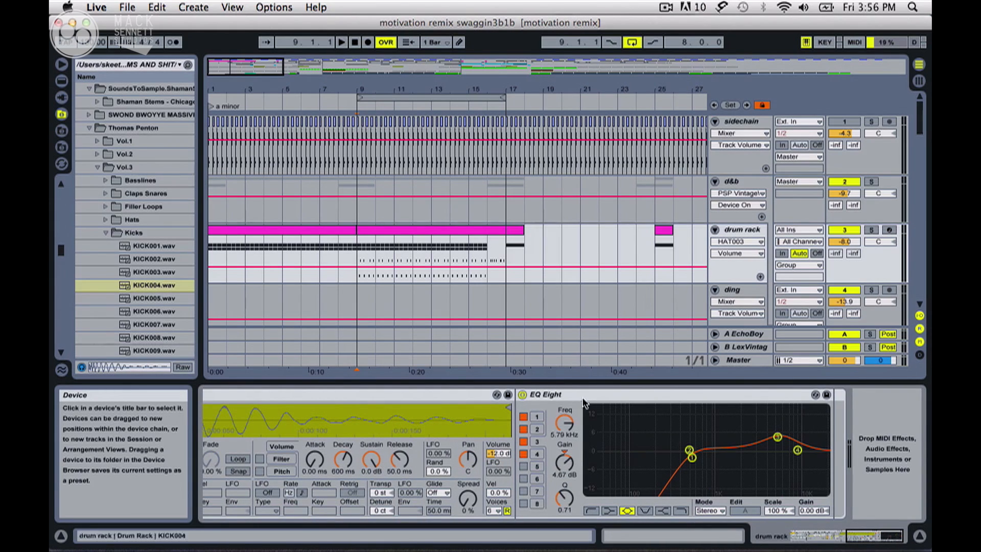
click(689, 452)
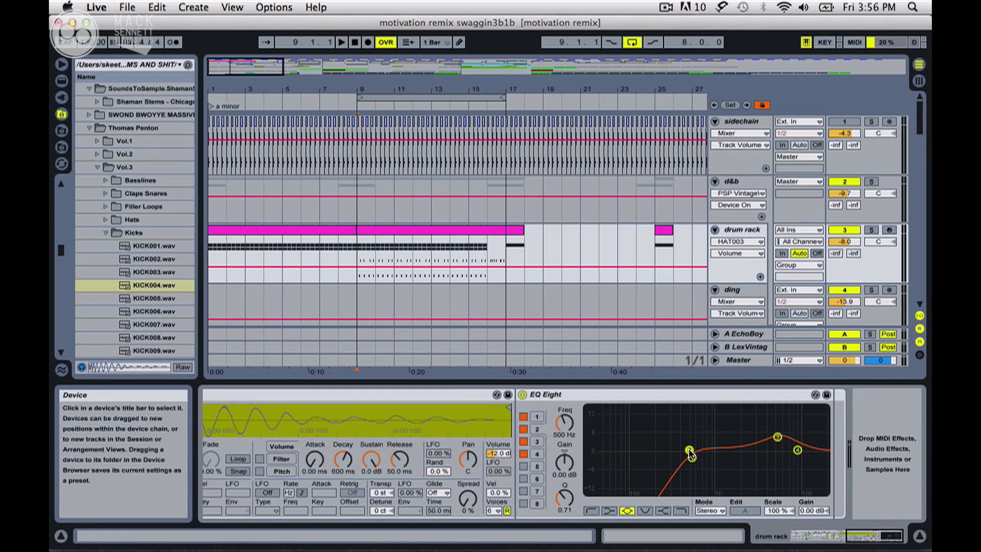
scroll(689, 453, left, 10)
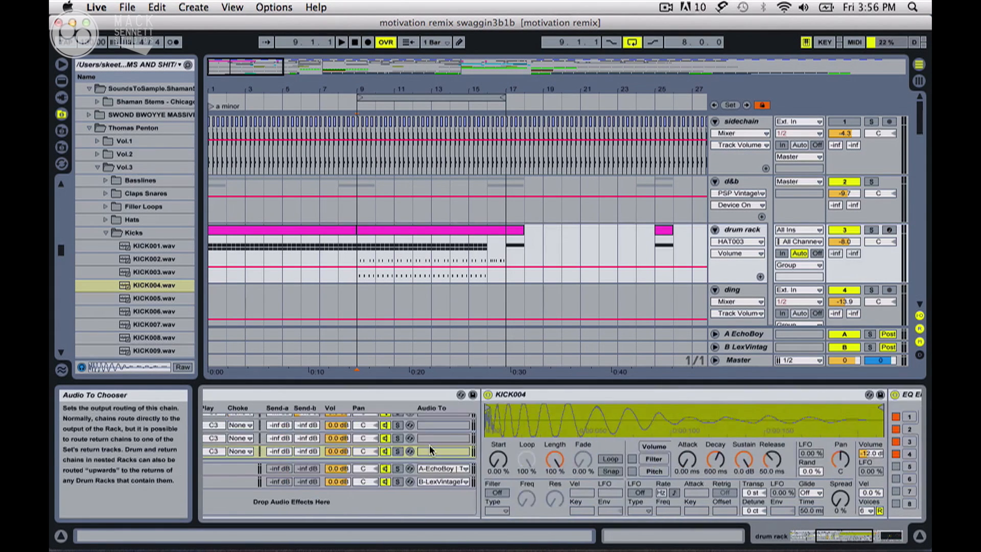
- Show the MF_128_Home pad's device chain in the drum rack and switch back to the KICK004 pad
click(293, 416)
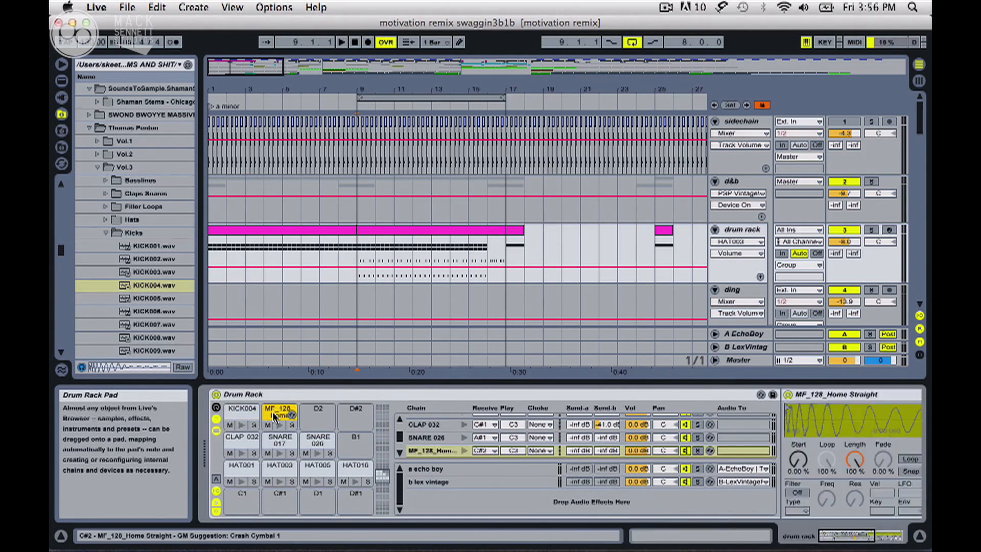
scroll(604, 428, right, 10)
scroll(605, 428, left, 10)
double_click(269, 410)
double_click(270, 412)
double_click(236, 416)
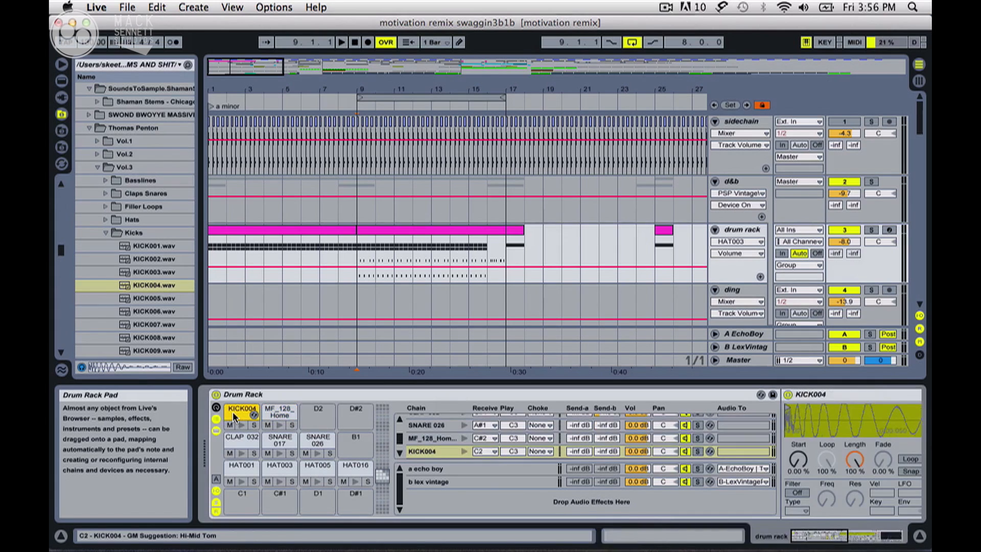
- Solo the drum rack track while playing from bar 7, and stop playback
double_click(237, 416)
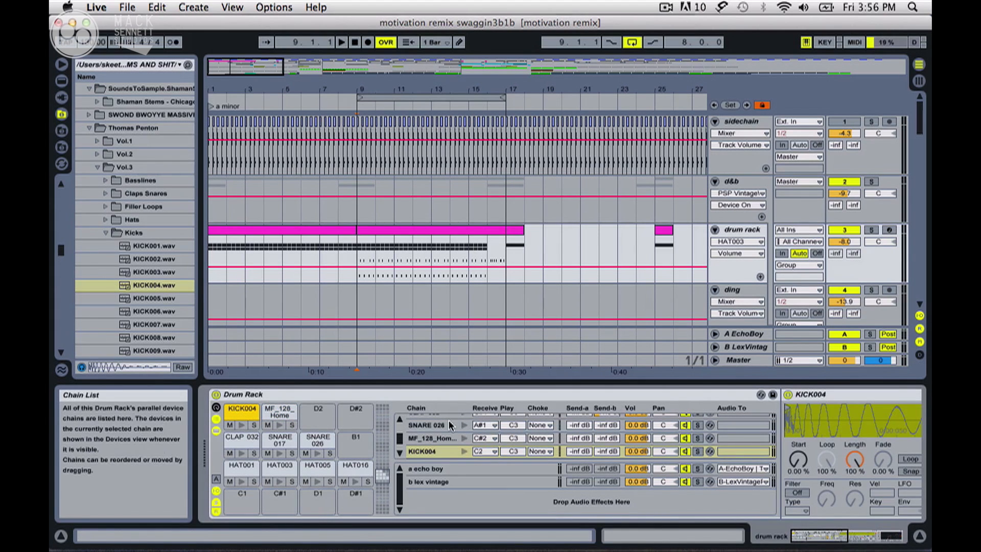
click(322, 250)
key(space)
click(871, 230)
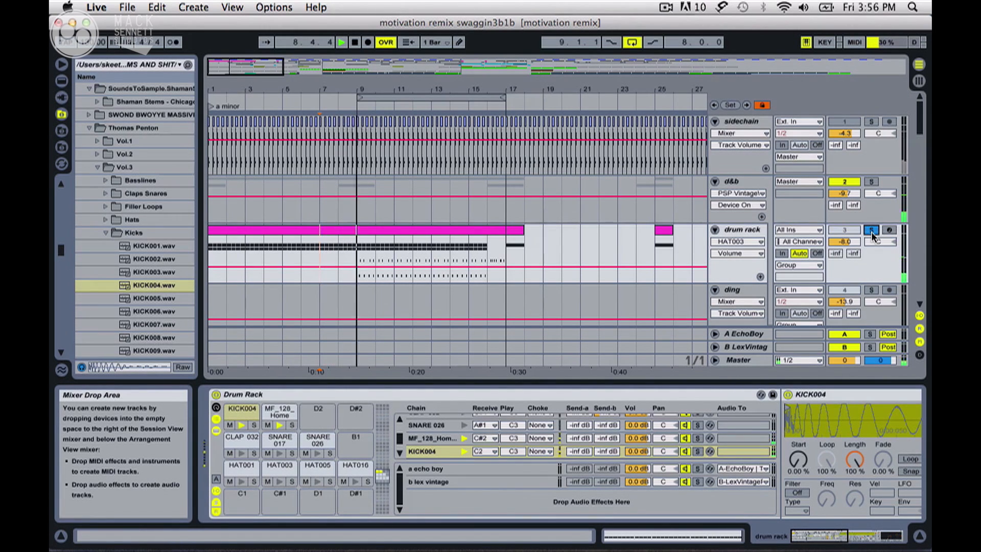
key(space)
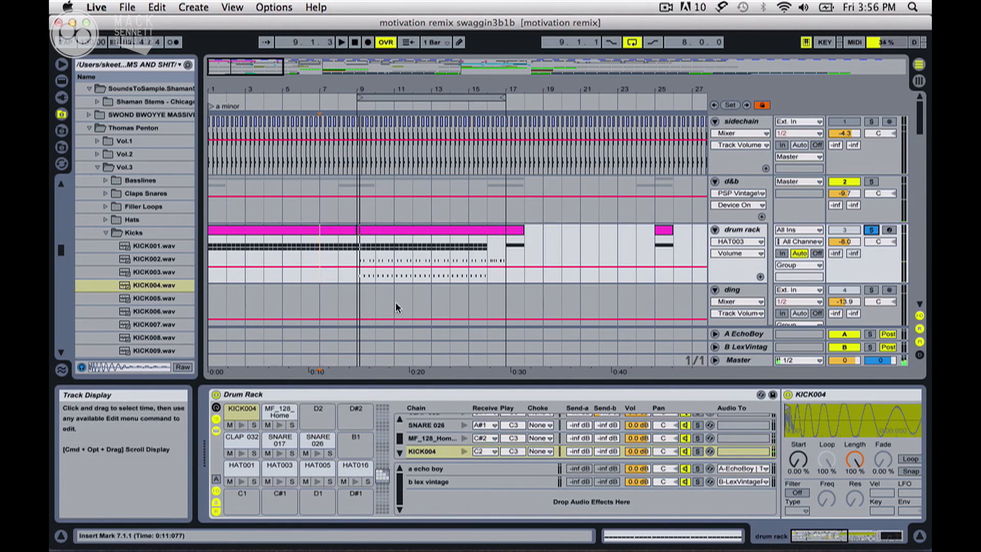
- Play the soloed drum rack from bar 2, muting and unmuting the KICK004 pad to compare the layered kicks
click(223, 264)
key(space)
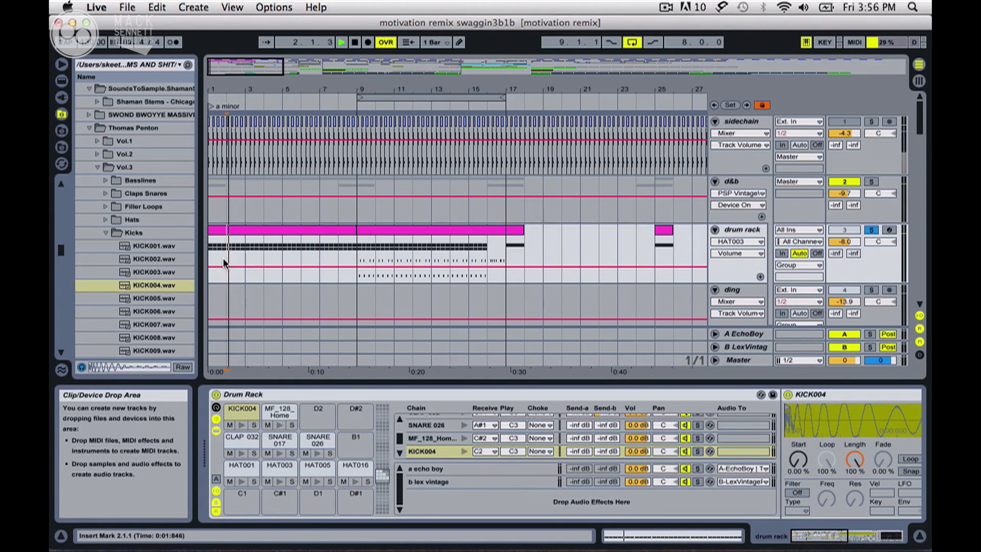
click(229, 425)
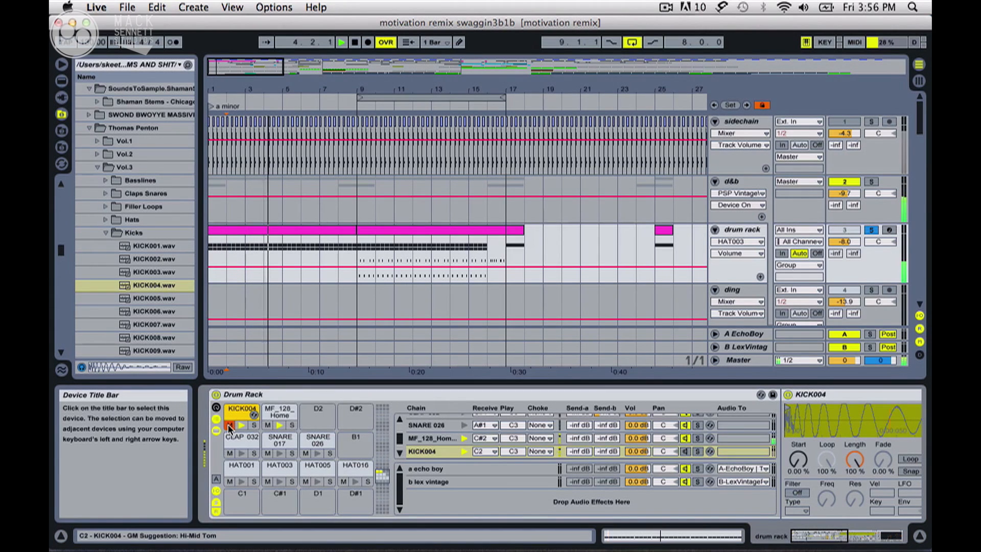
click(229, 425)
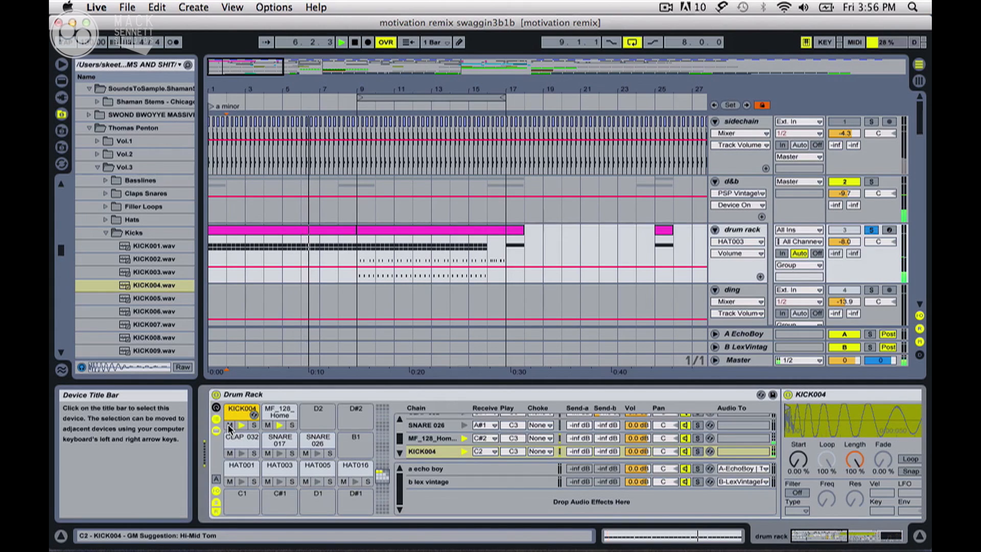
key(space)
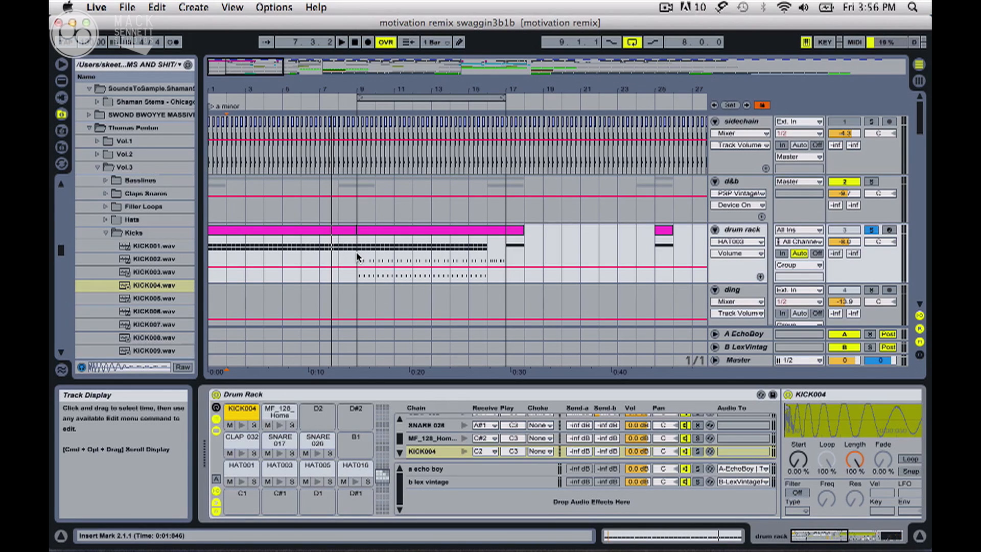
- Audition the soloed drum rack from bar 9 in short bursts
click(357, 256)
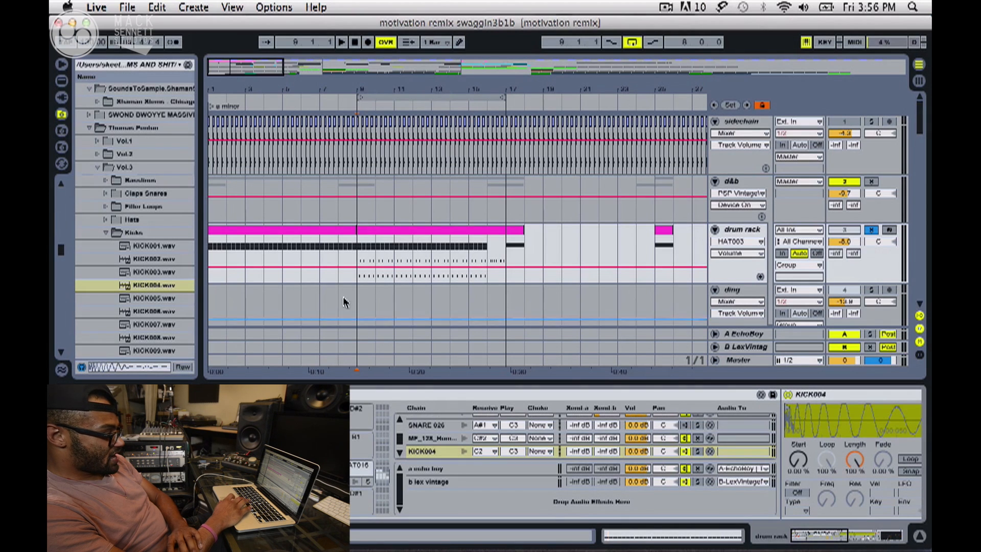
key(space)
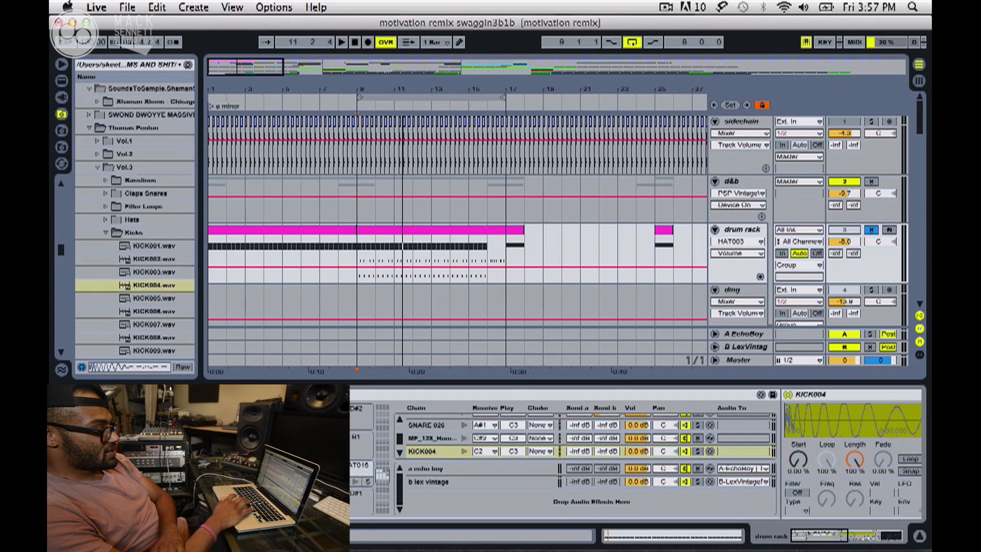
key(space)
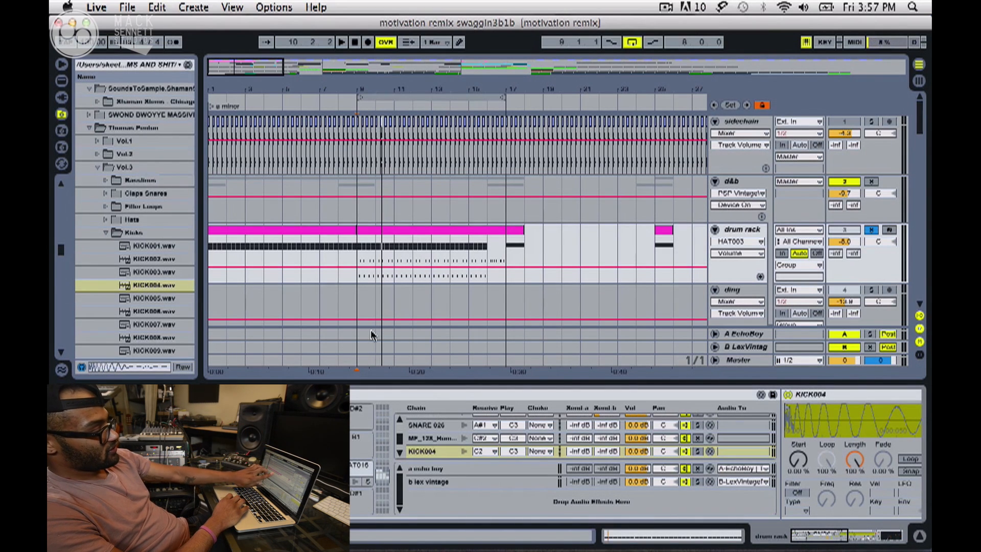
key(space)
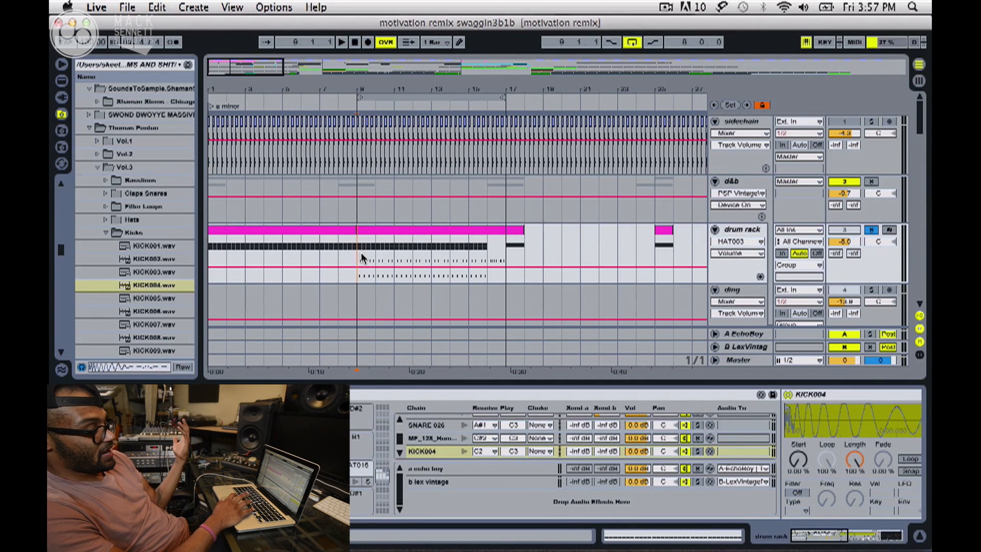
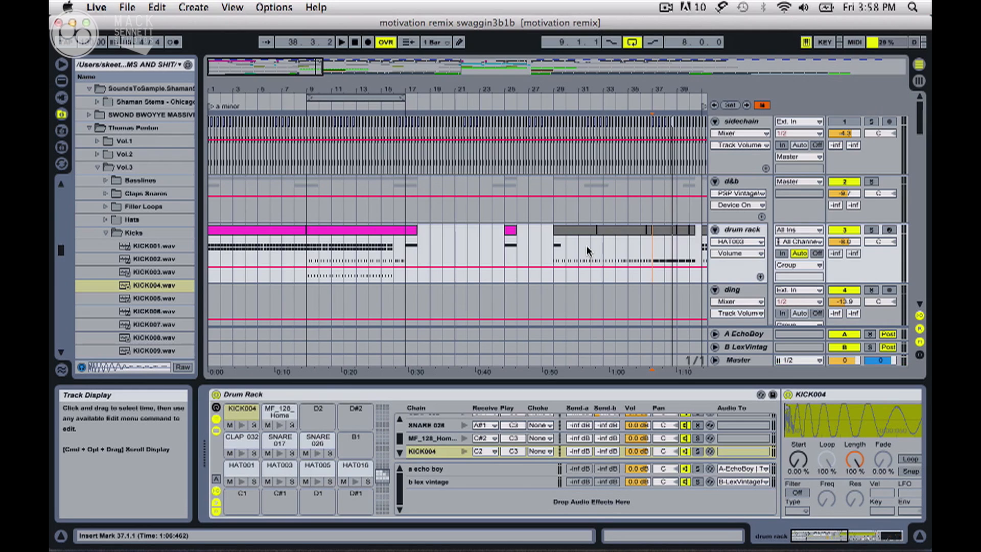
- Select the a minor locator, then add a locator at bar 25 and delete it again
click(212, 112)
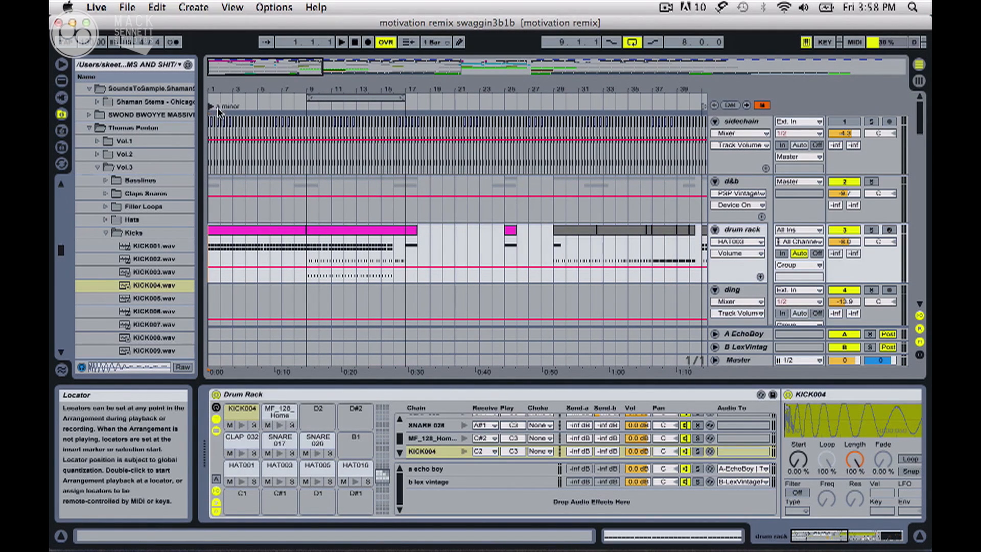
right_click(506, 106)
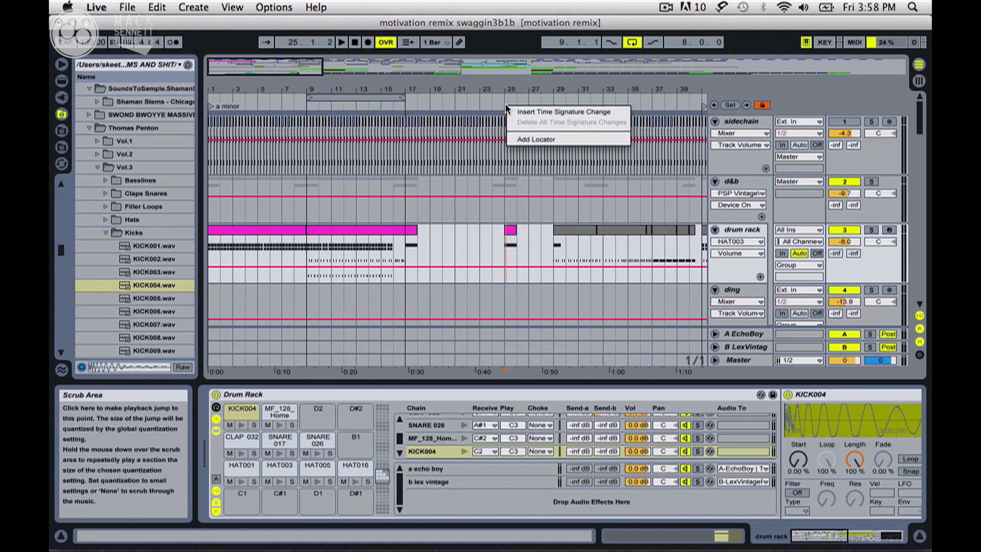
click(522, 140)
key(Return)
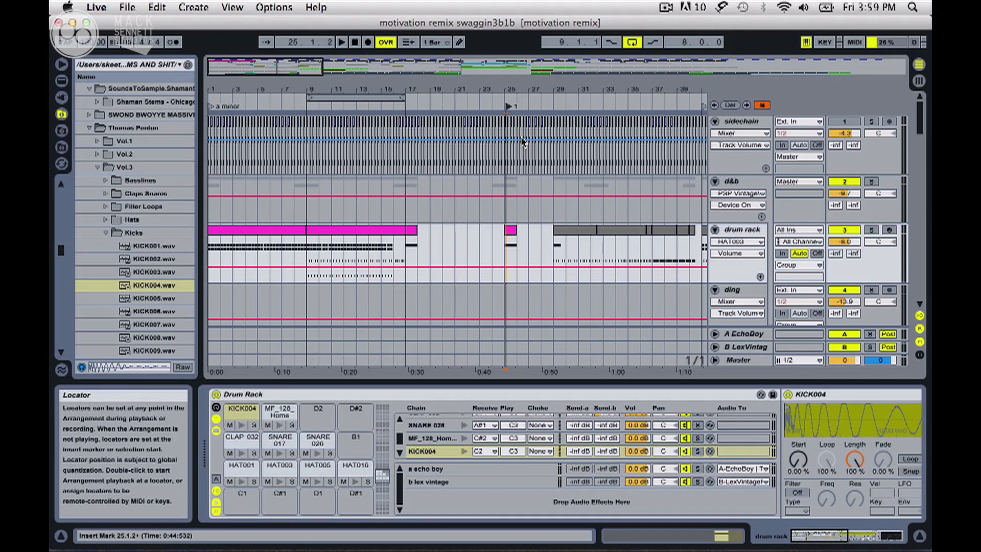
right_click(508, 106)
click(524, 115)
- Play the mix into the drop locator at bar 41 and look through the cymbal and rise tracks below
scroll(528, 137, right, 5)
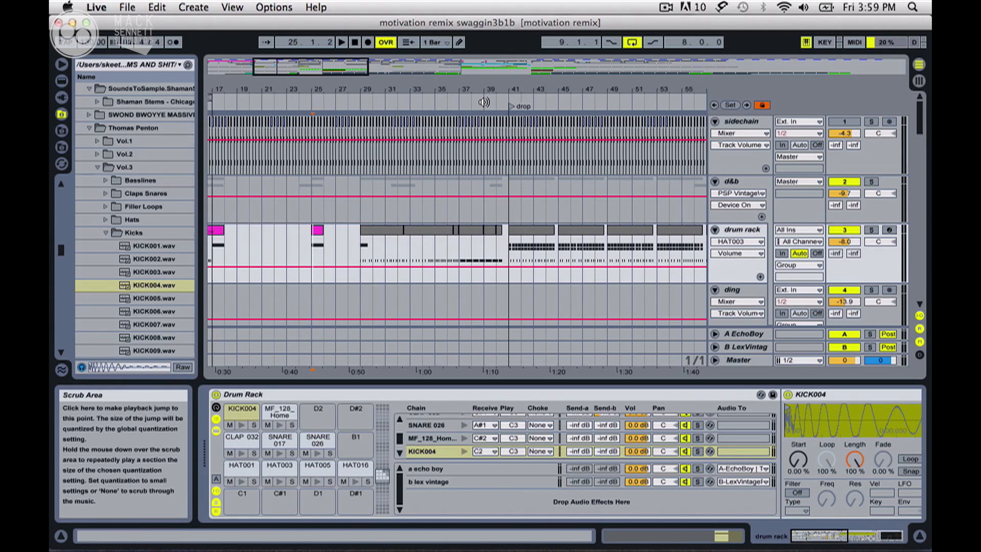
click(484, 103)
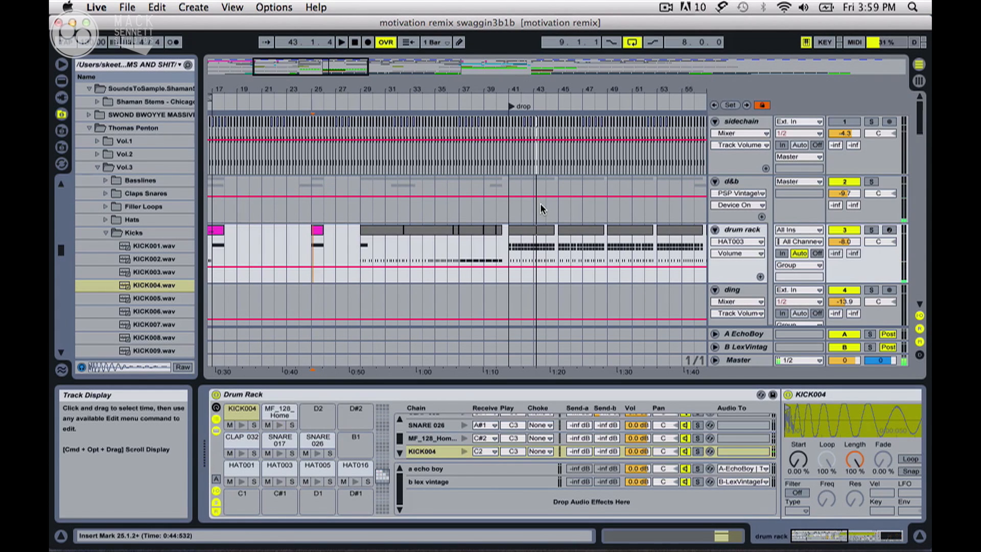
scroll(542, 208, down, 10)
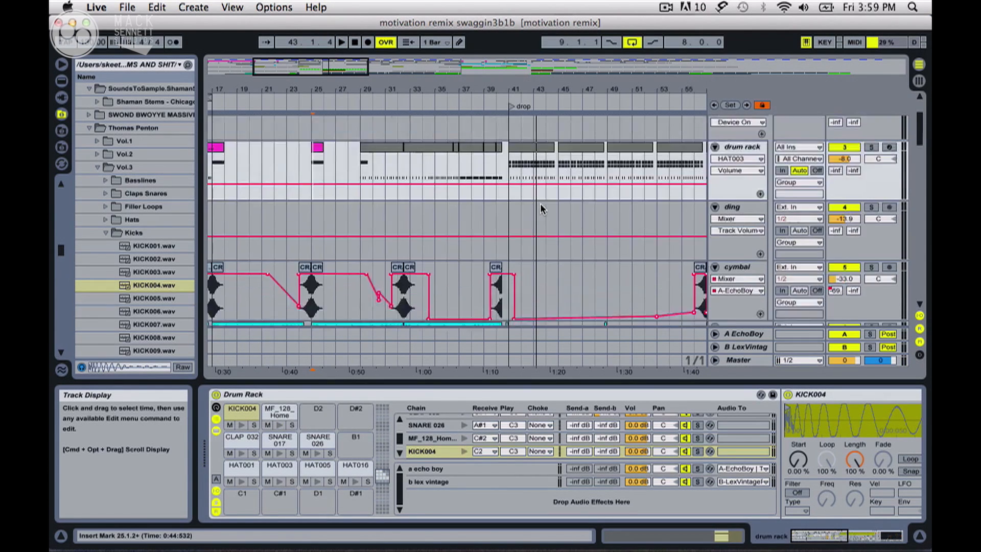
scroll(541, 209, down, 3)
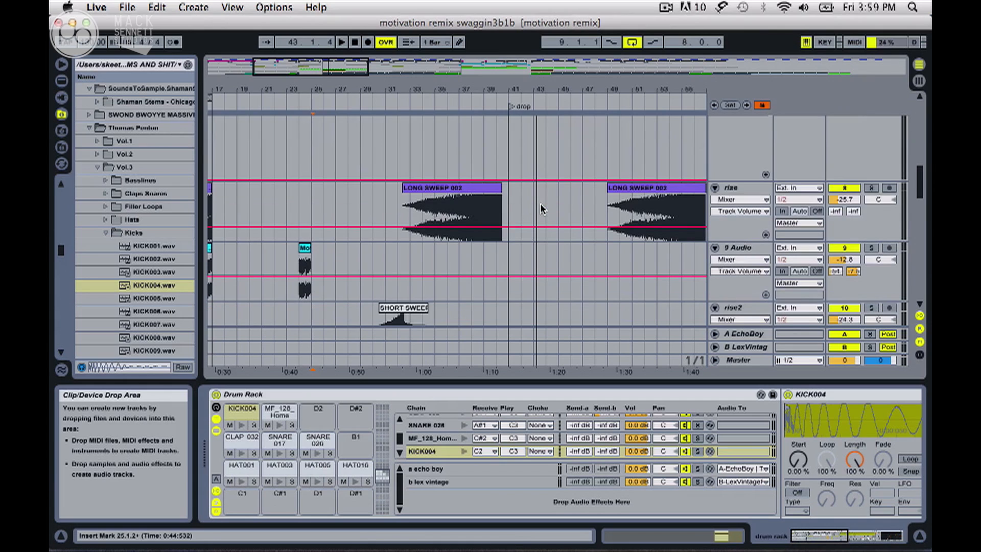
scroll(541, 209, up, 13)
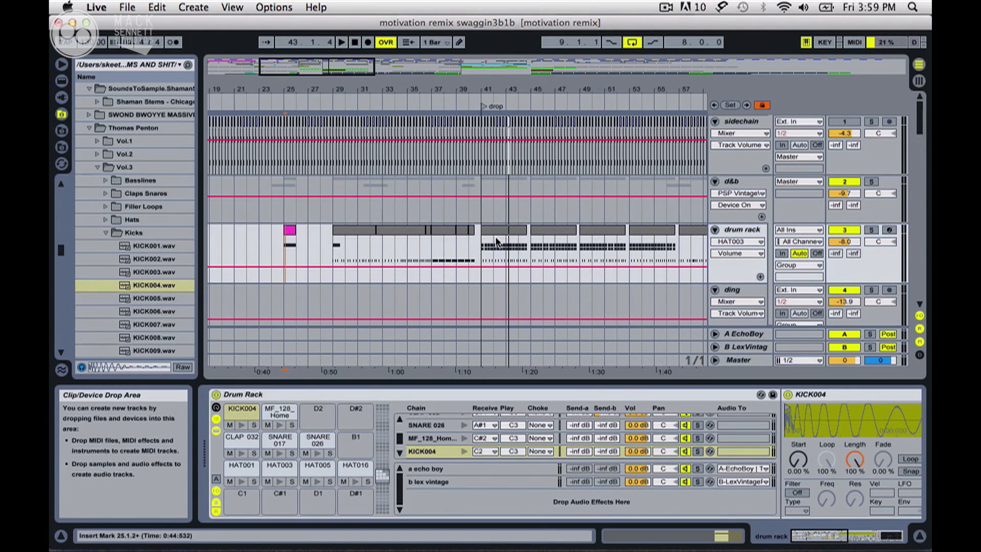
- Play the mix briefly from the drop at bar 41
click(482, 250)
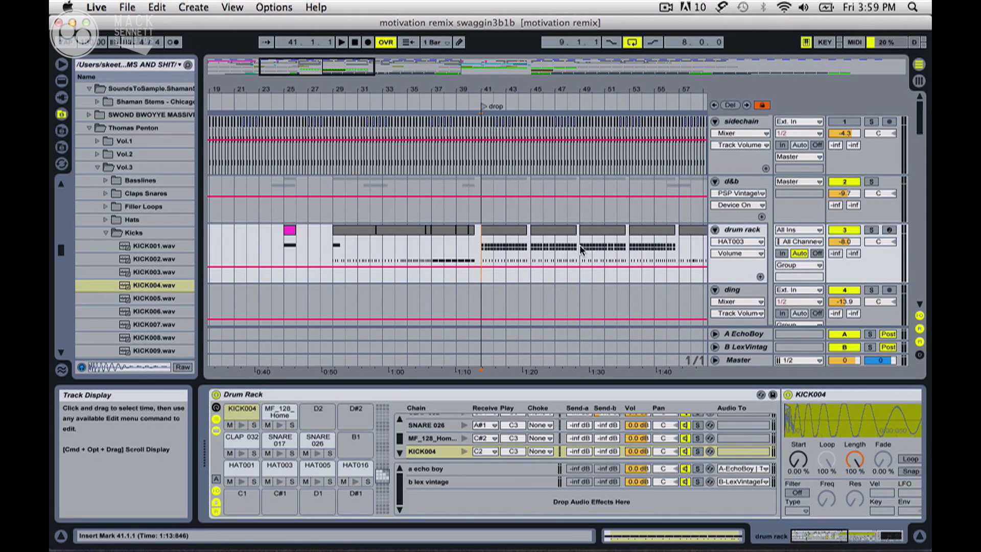
key(space)
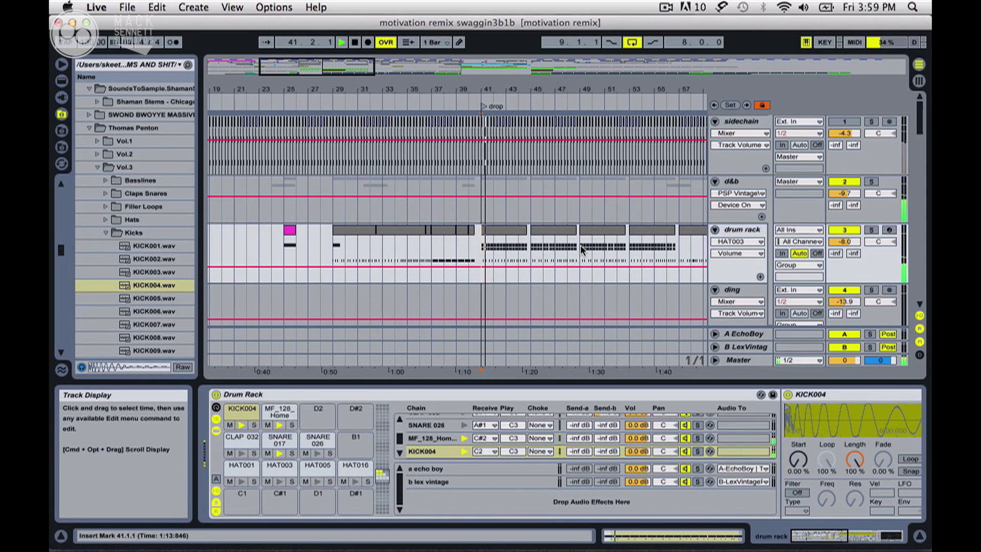
key(space)
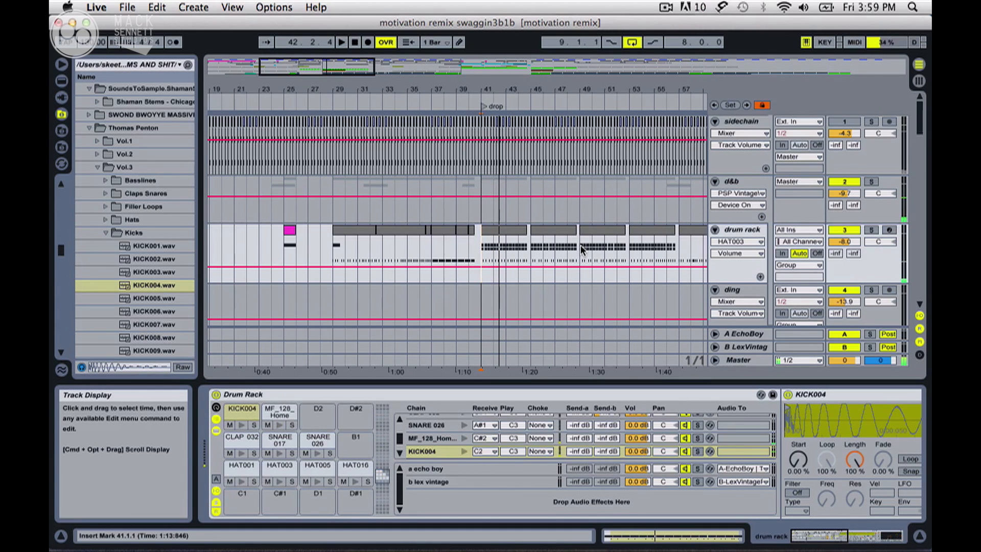
- Deactivate the two noize tracks (16 and 17) and place the insert marker at bar 41 on the in ur face bass track
click(506, 239)
scroll(506, 240, down, 10)
scroll(506, 239, down, 15)
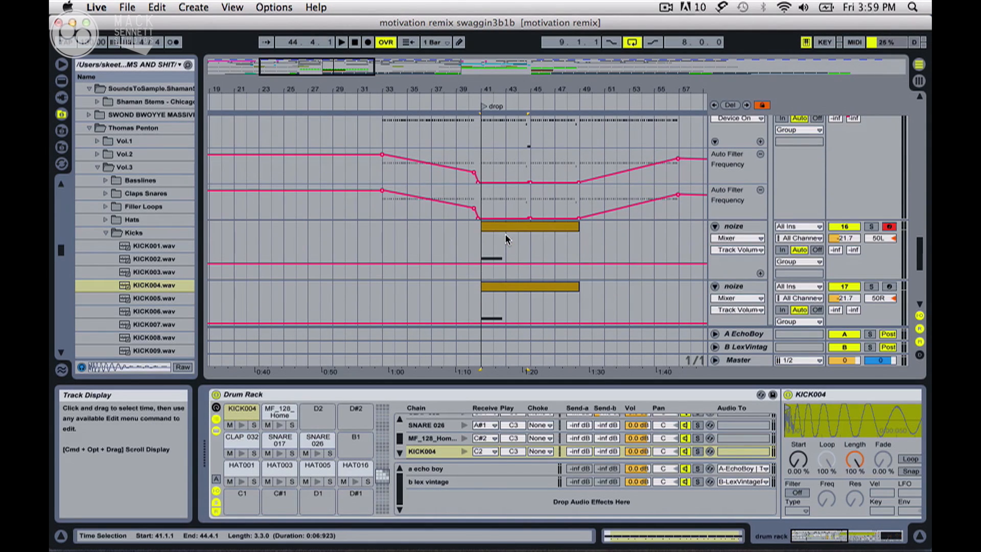
click(844, 226)
click(838, 288)
scroll(490, 209, up, 4)
click(484, 277)
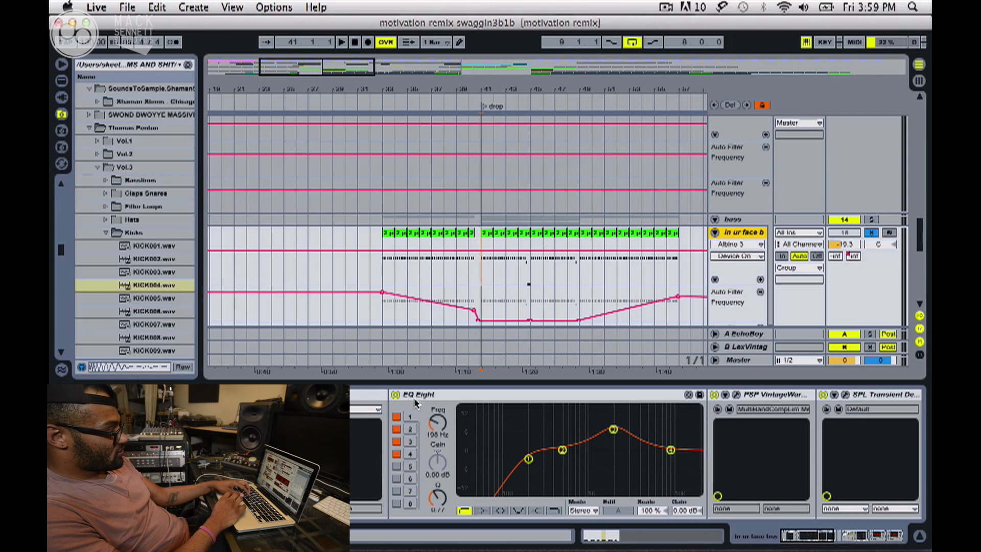
- Sweep oscillator 1's digital waveform in the bass track's Albino 3 during playback, raising the system volume, and close the synth window
click(308, 394)
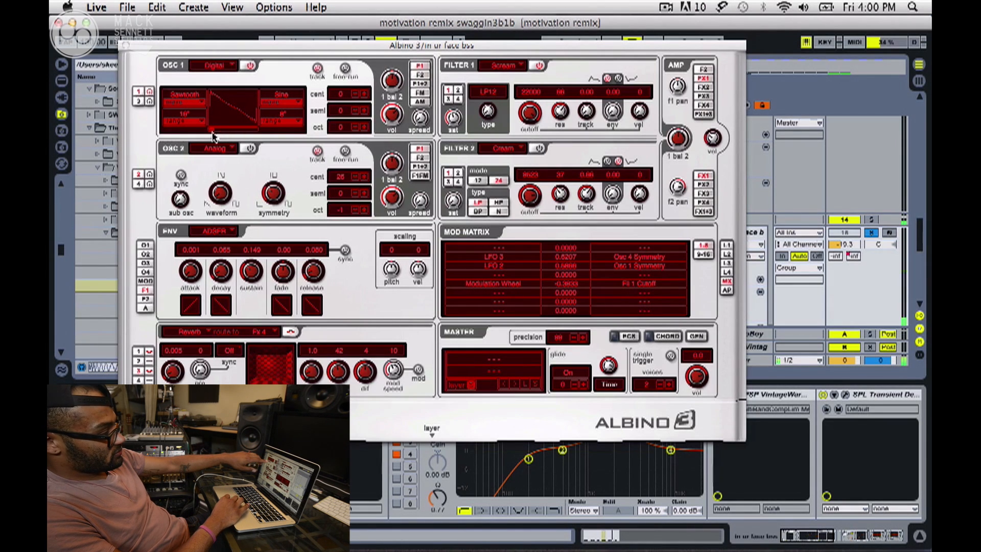
drag(213, 136, 215, 132)
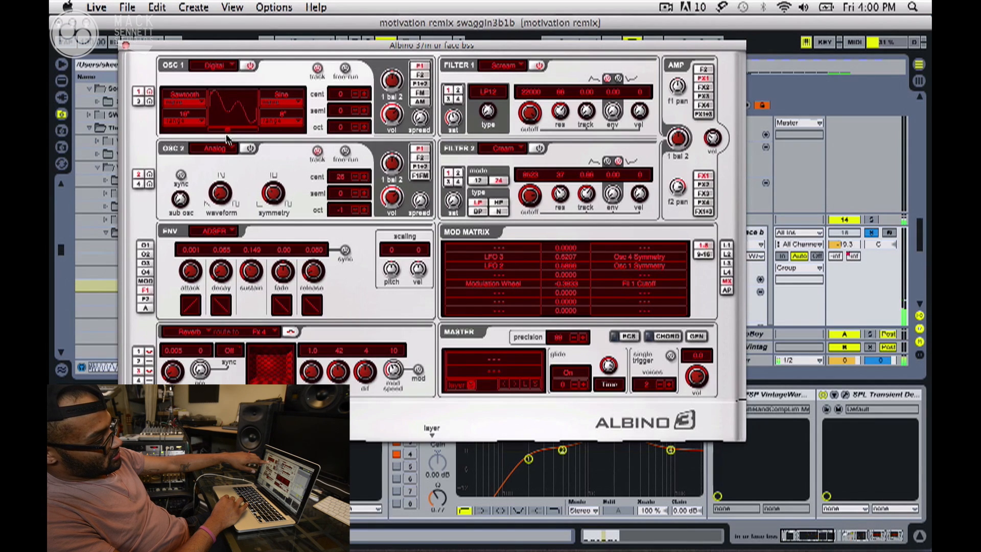
drag(217, 139, 197, 141)
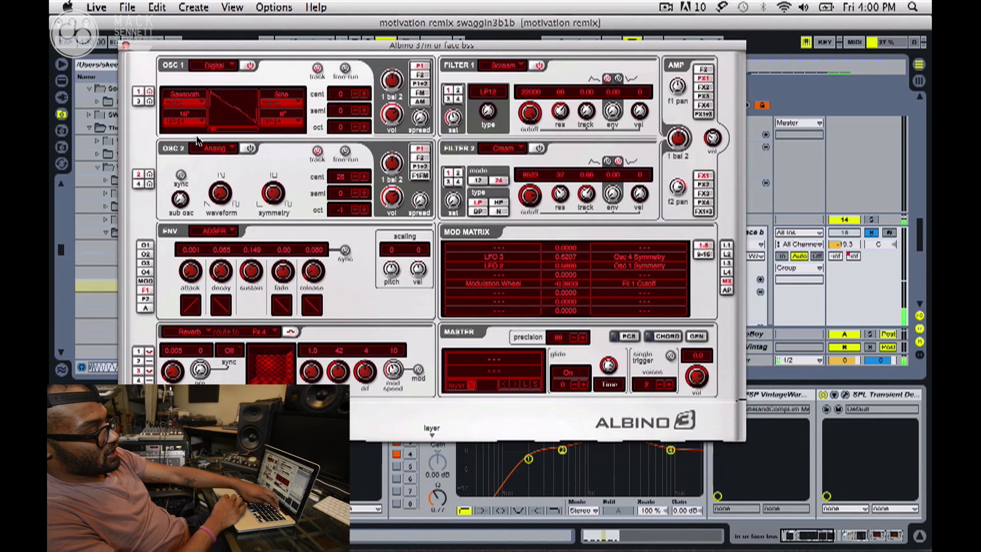
key(XF86AudioRaiseVolume)
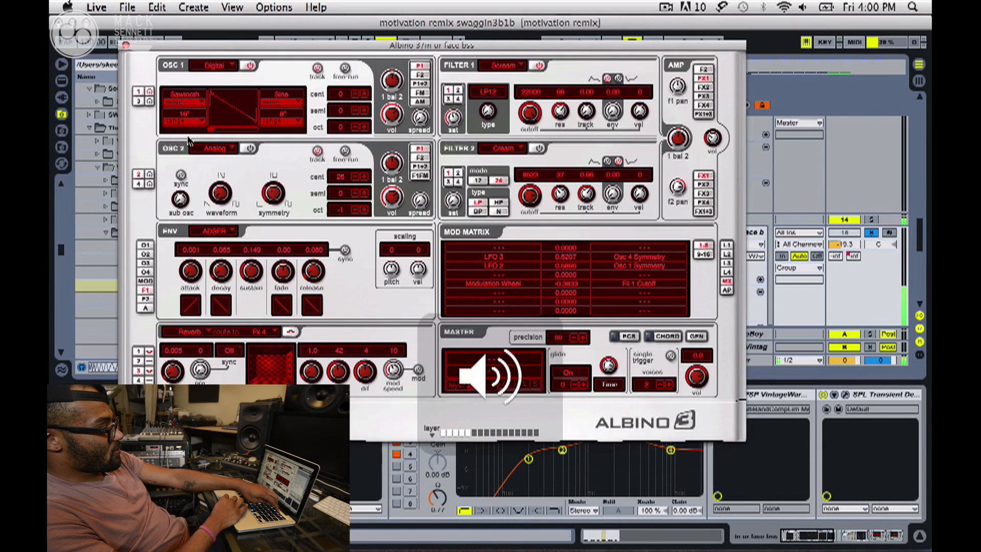
drag(210, 130, 215, 133)
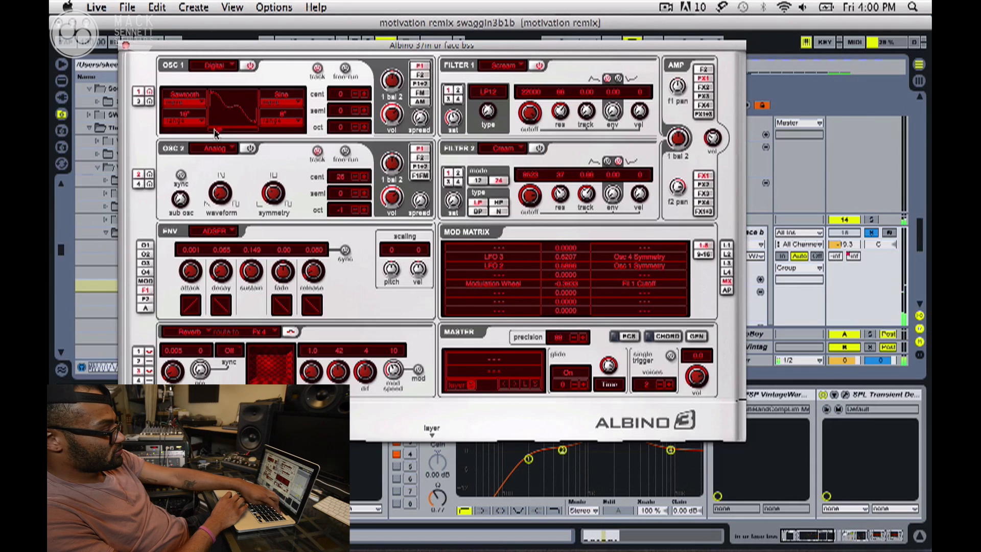
key(XF86AudioRaiseVolume)
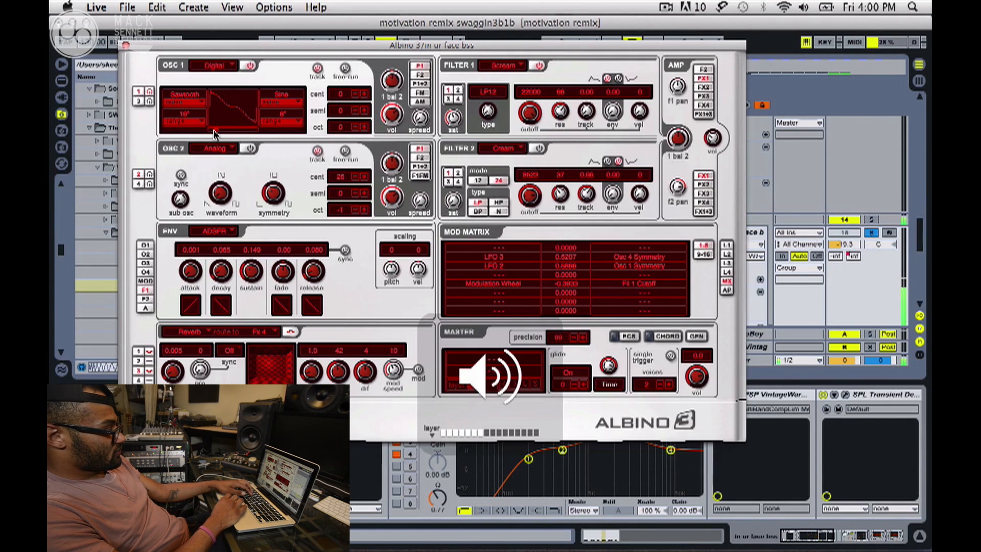
click(124, 45)
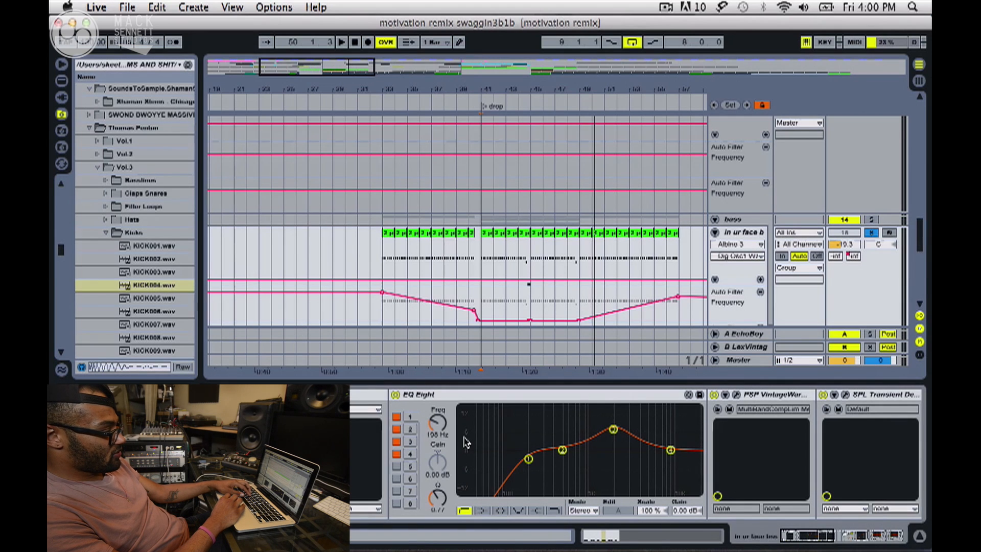
- Play the soloed bass from bar 41 and bypass its EQ Eight to hear the sound without EQ
scroll(466, 443, right, 2)
key(space)
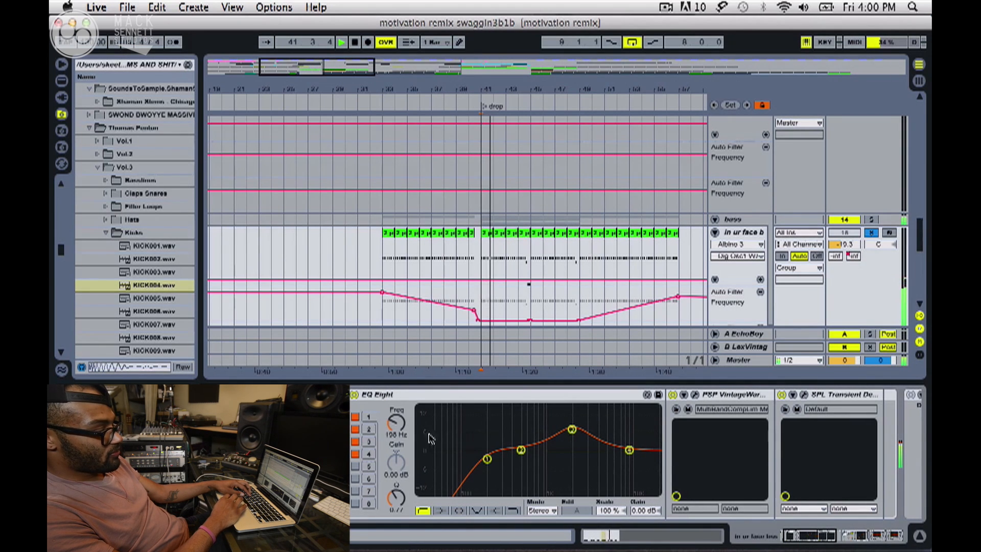
click(354, 395)
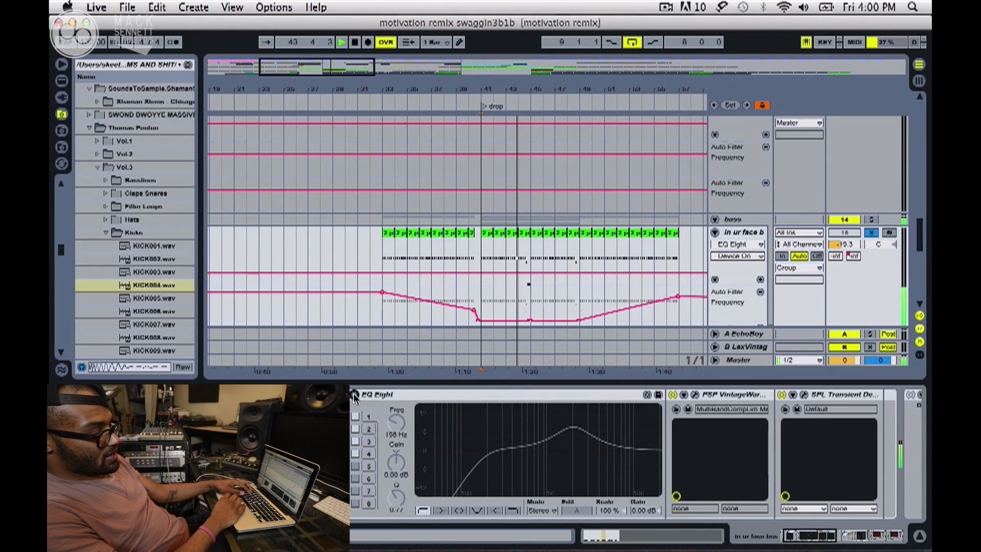
key(space)
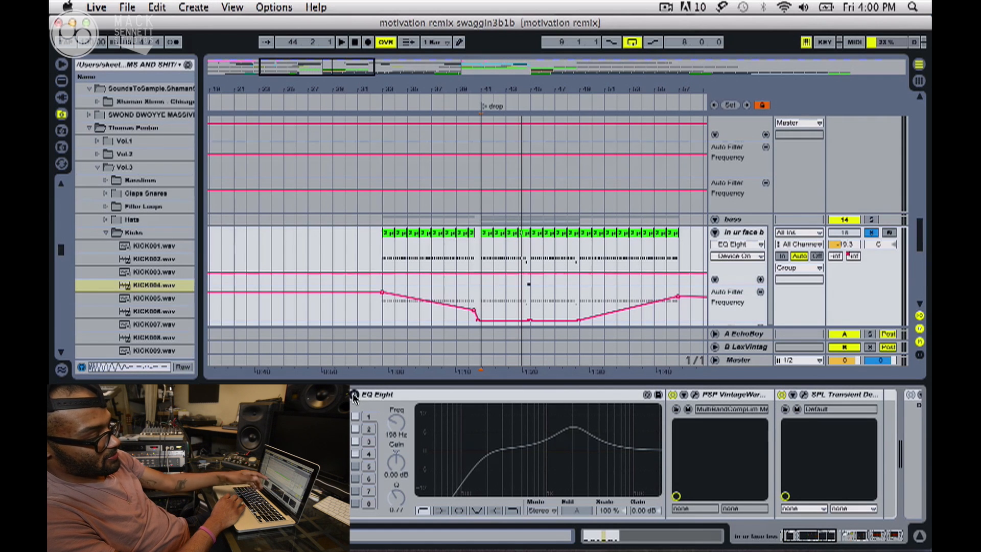
- Re-enable EQ Eight on the in ur face bass and replay the soloed track from bar 41 to compare
click(353, 394)
key(space)
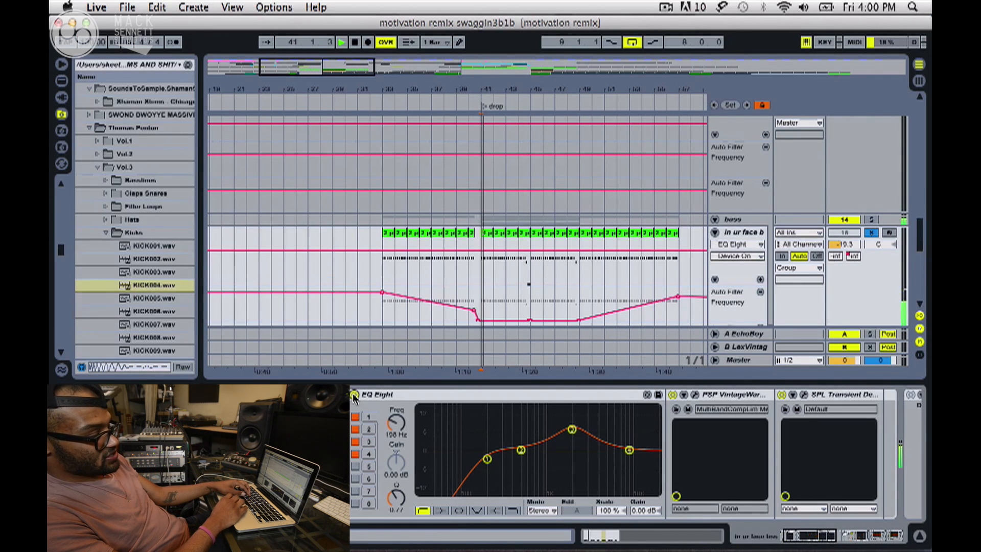
key(space)
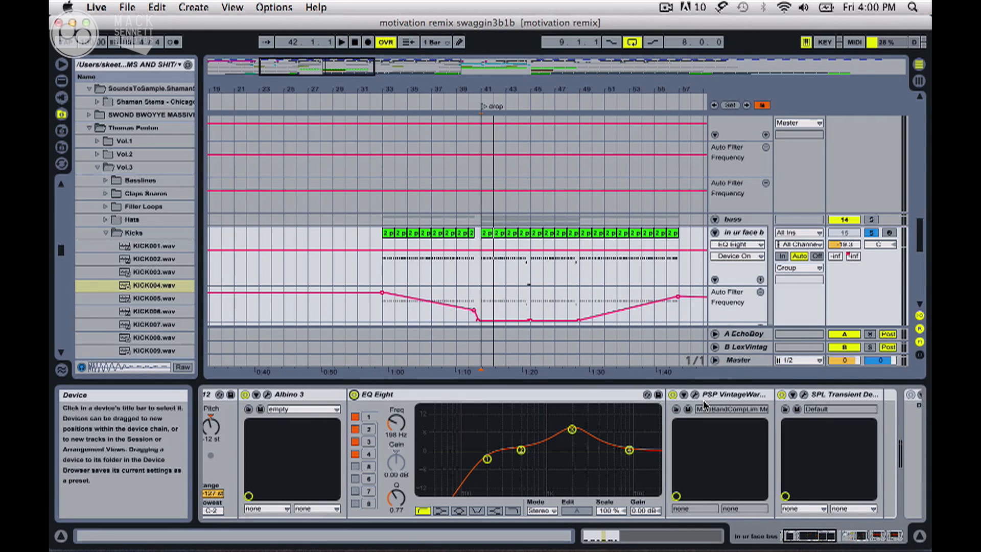
- Open the bass track's PSP VintageWarmer, raise its Drive to +24.04 and lower it again during playback, and close the plug-in window
scroll(703, 402, right, 1)
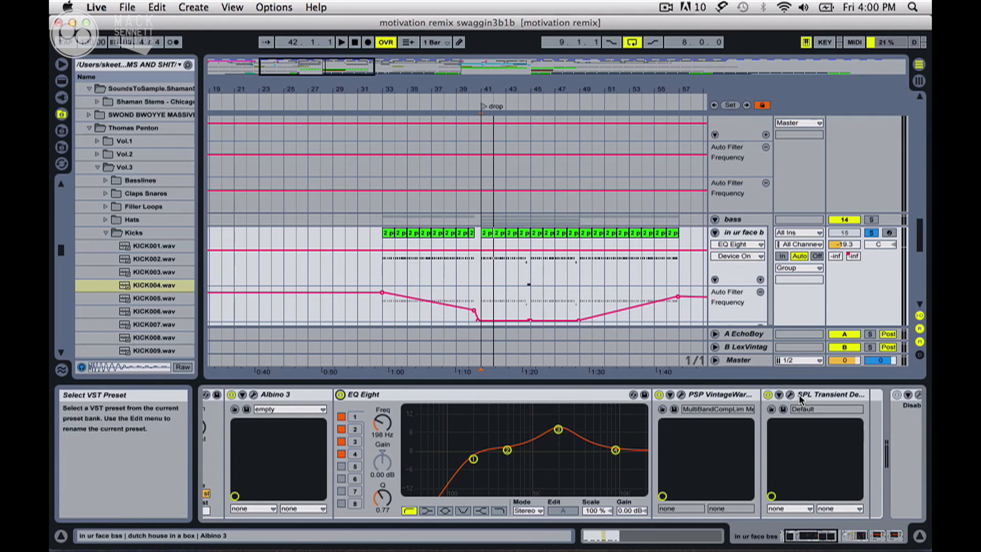
click(680, 395)
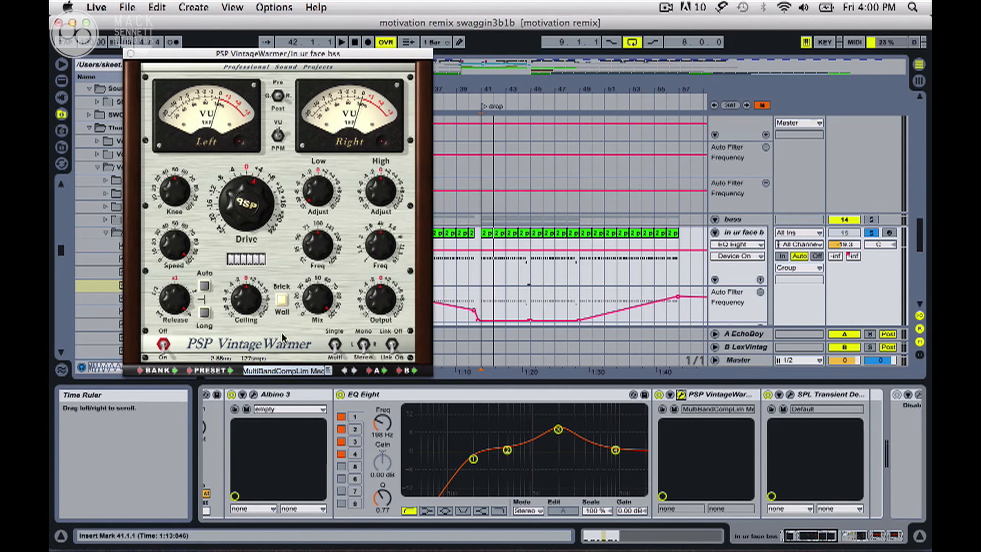
key(space)
drag(246, 204, 238, 58)
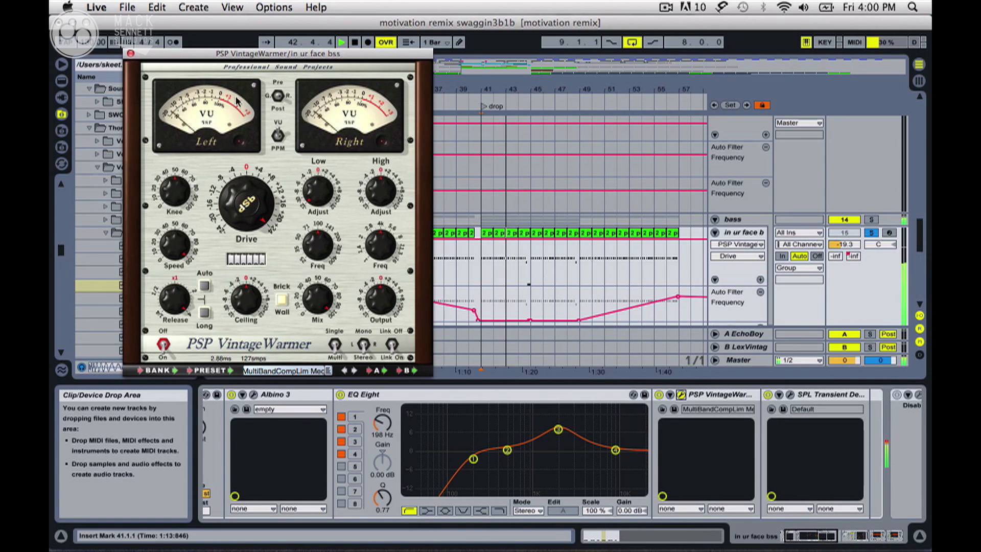
mouse_move(248, 208)
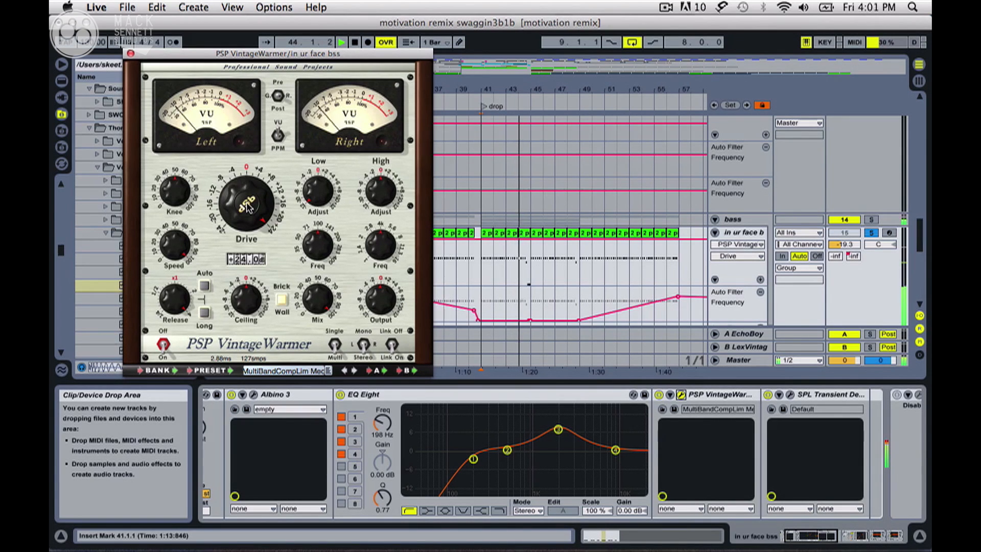
drag(246, 204, 236, 255)
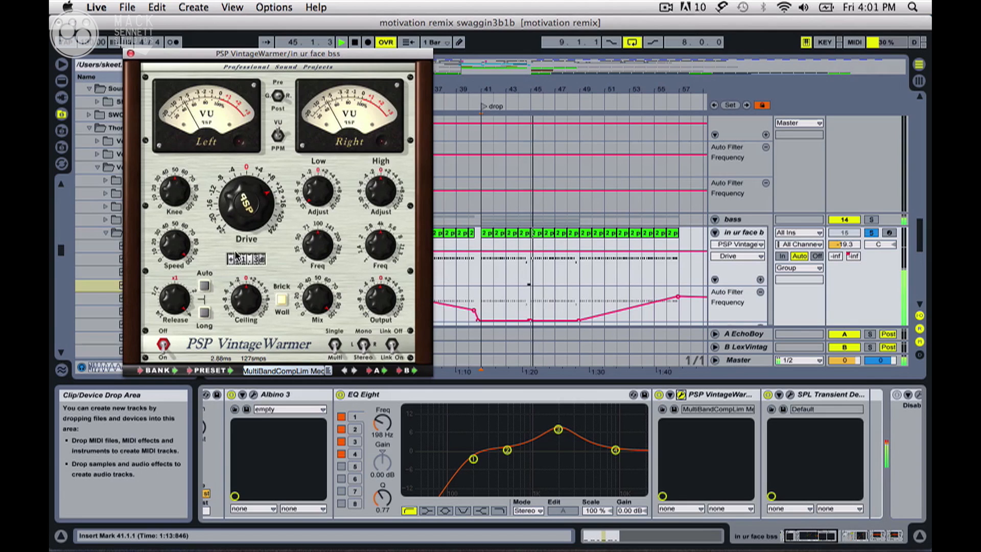
click(130, 53)
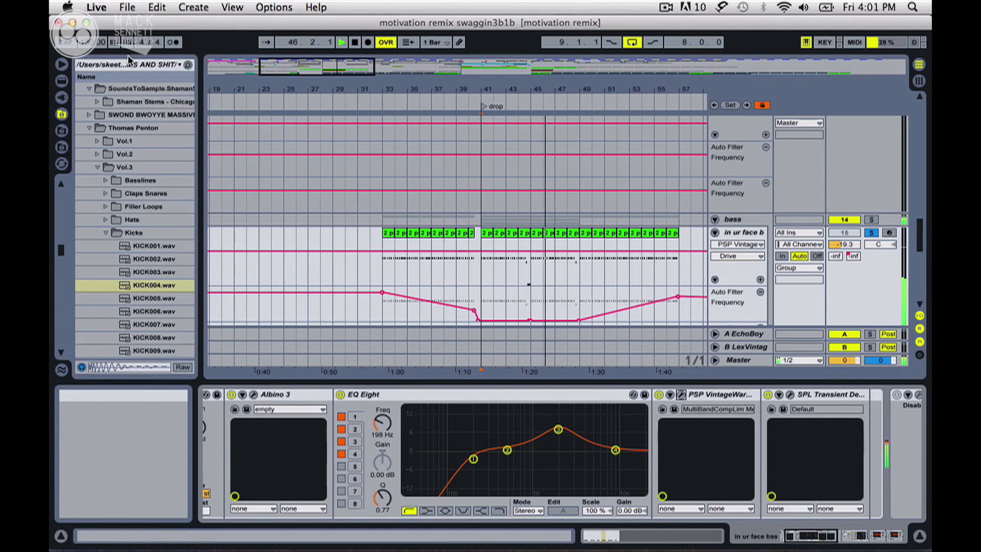
key(space)
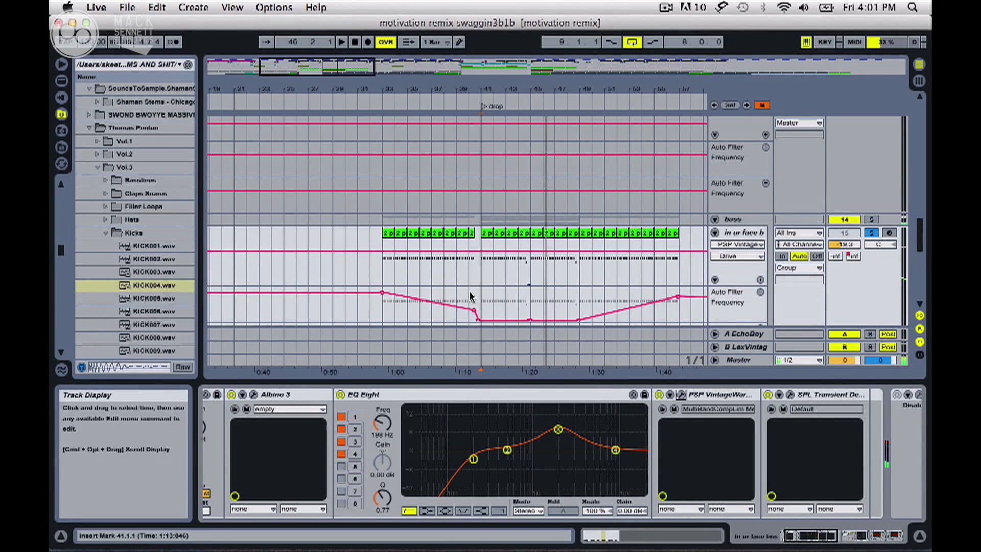
- Open the SPL Transient Designer on the bass and compare the sound with the device bypassed and re-enabled during playback
click(790, 395)
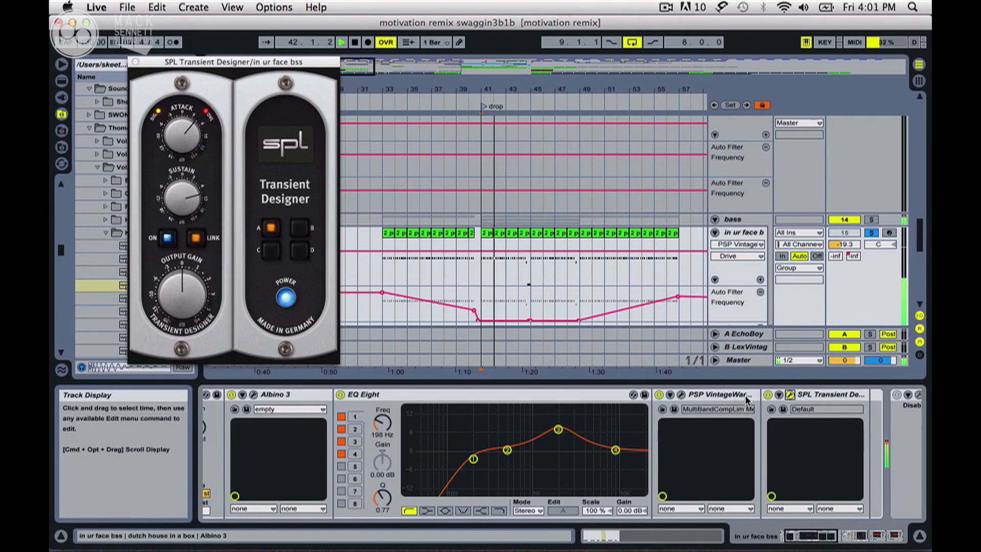
click(768, 394)
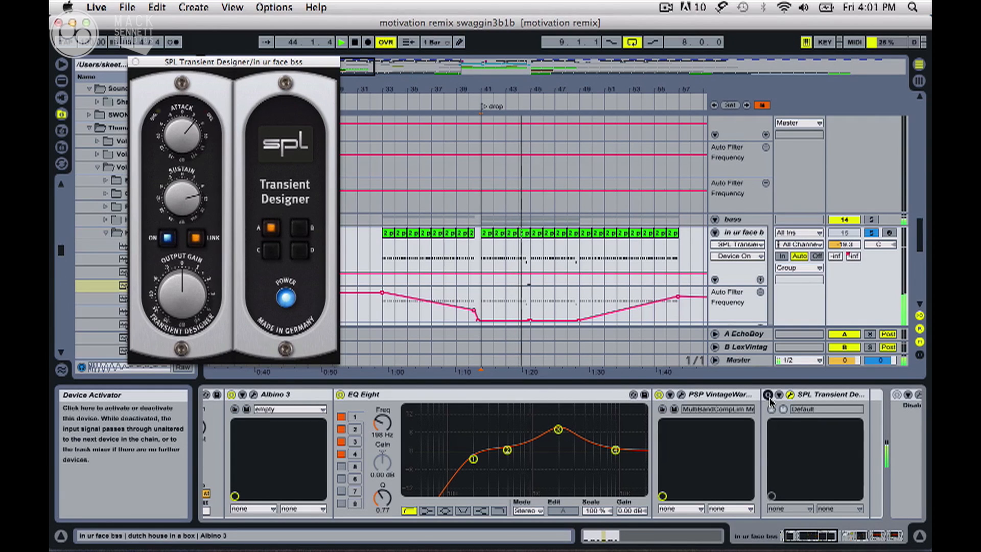
click(768, 396)
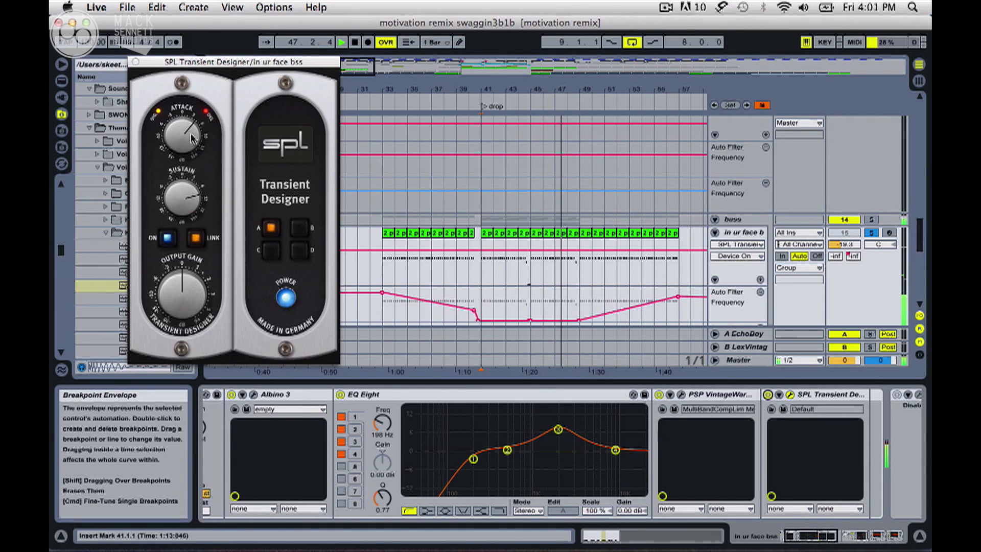
- Sweep the Transient Designer's Attack up to maximum and back down, replay the bass from bar 41, and close the plug-in window
drag(182, 135, 173, 49)
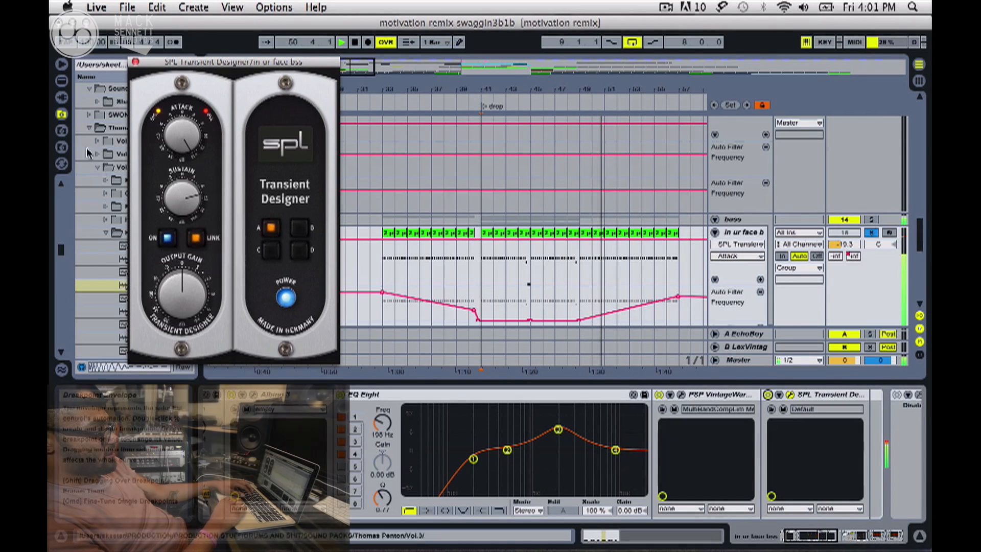
drag(194, 135, 189, 176)
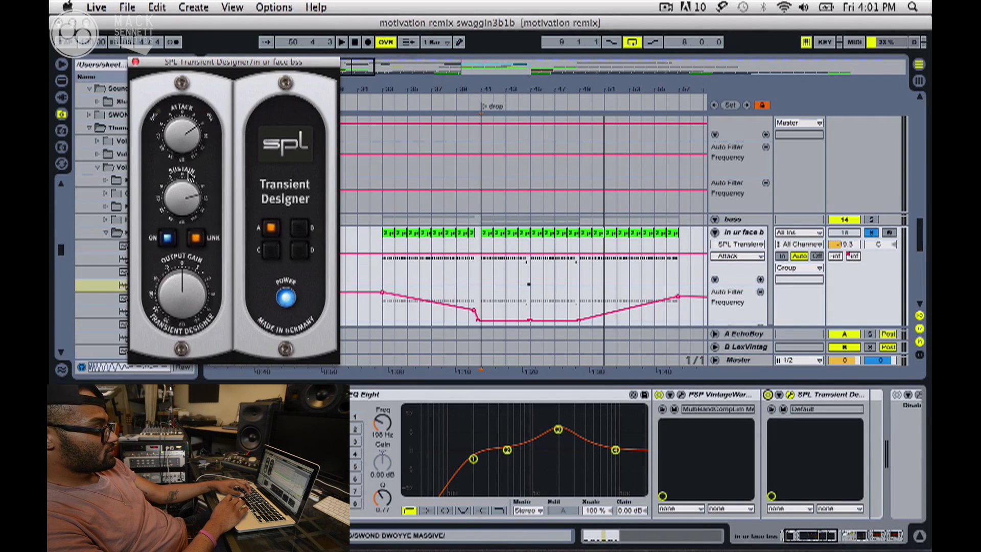
key(space)
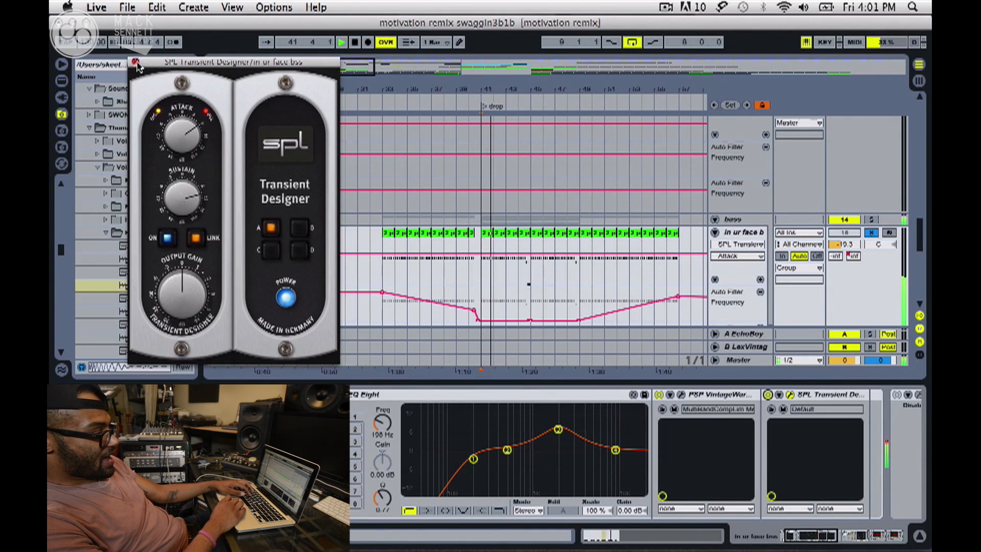
click(135, 62)
- Lower the sidechain pump compressor's Threshold to about -46.3 dB while the bass plays, and undo the change
scroll(688, 487, right, 10)
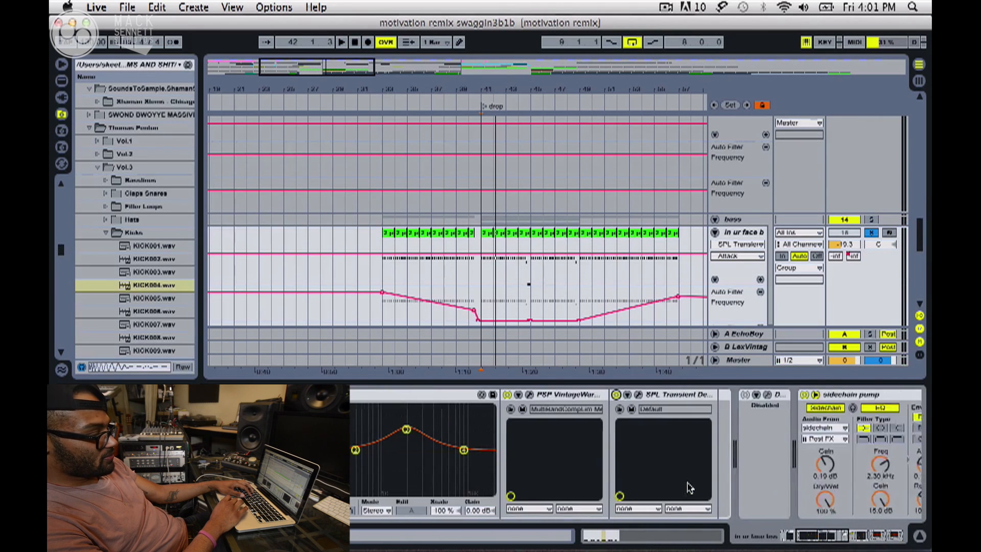
scroll(689, 487, right, 5)
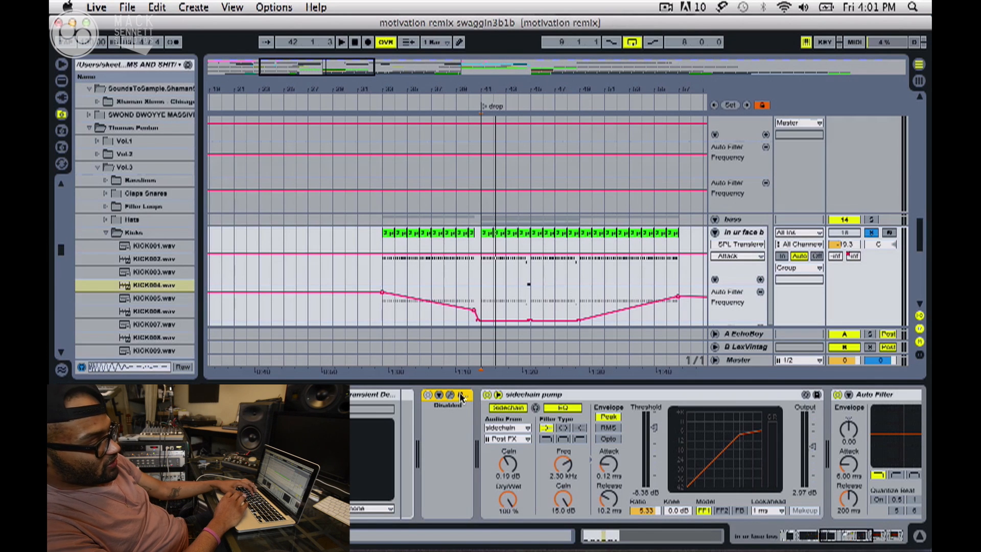
key(space)
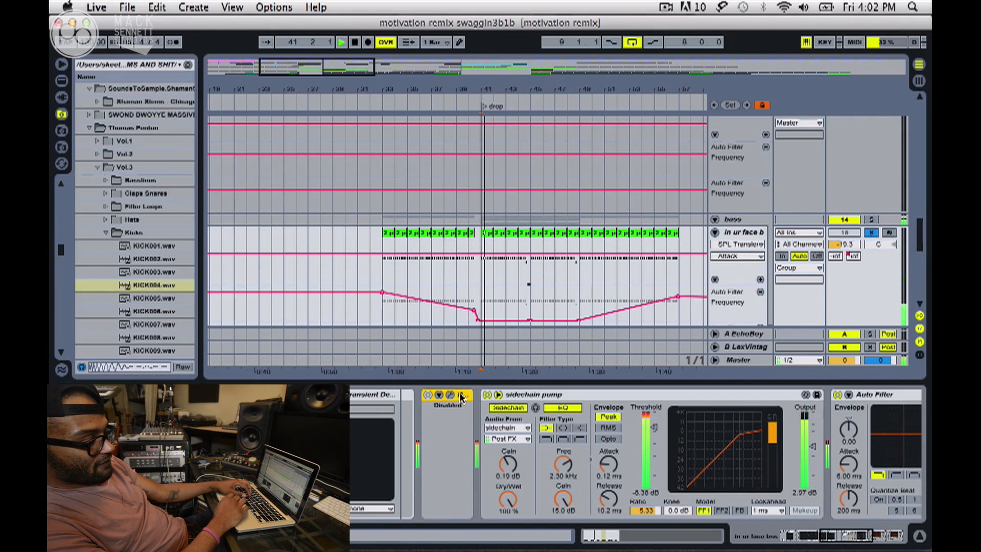
click(654, 427)
drag(654, 427, 653, 466)
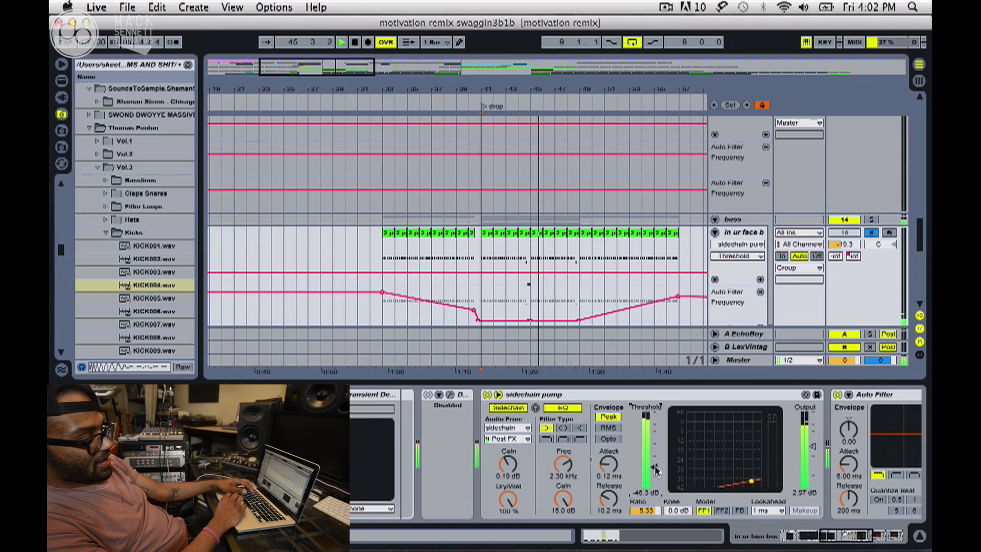
key(super+z)
key(space)
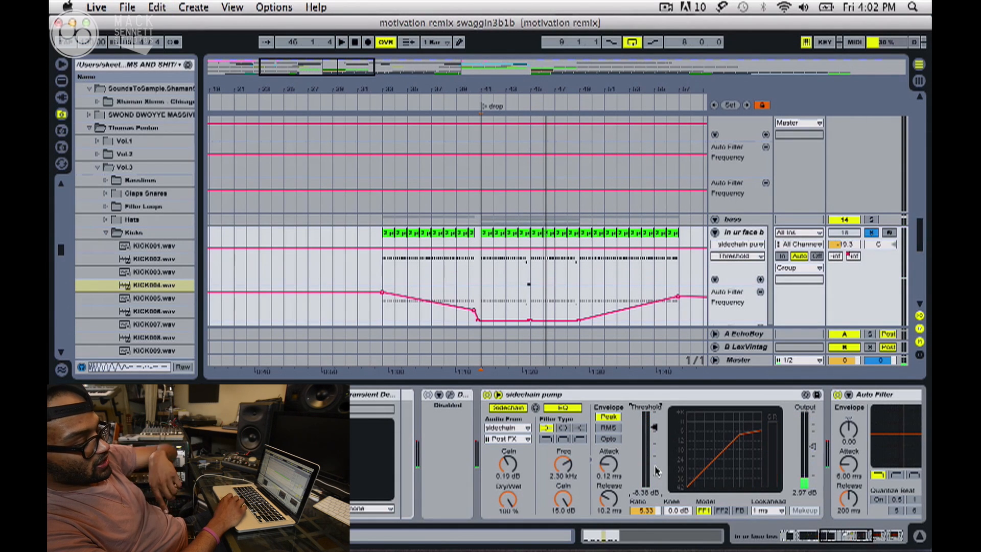
- Examine the two Auto Filters' frequency automation at bar 49 and return the insert marker to bar 41
scroll(656, 470, right, 5)
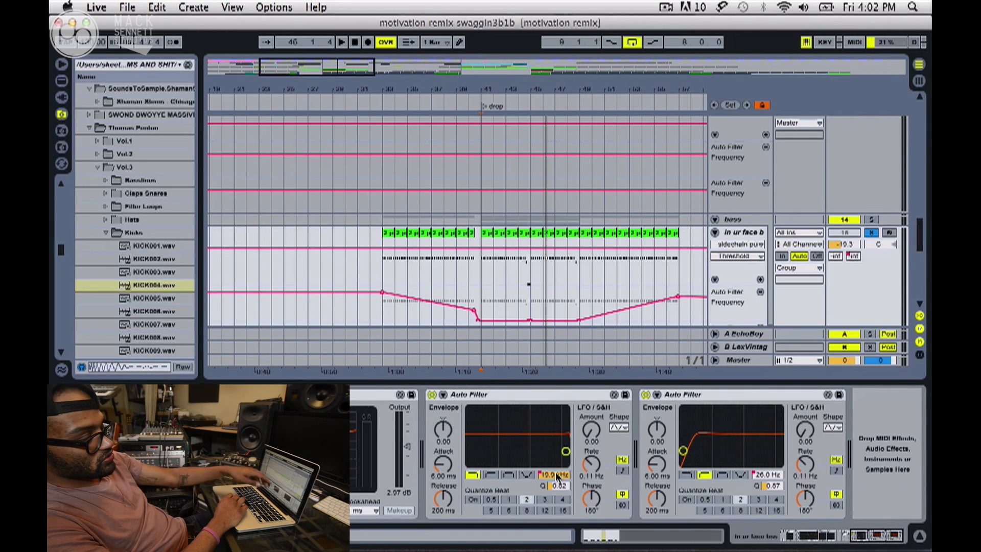
click(579, 307)
scroll(586, 307, down, 3)
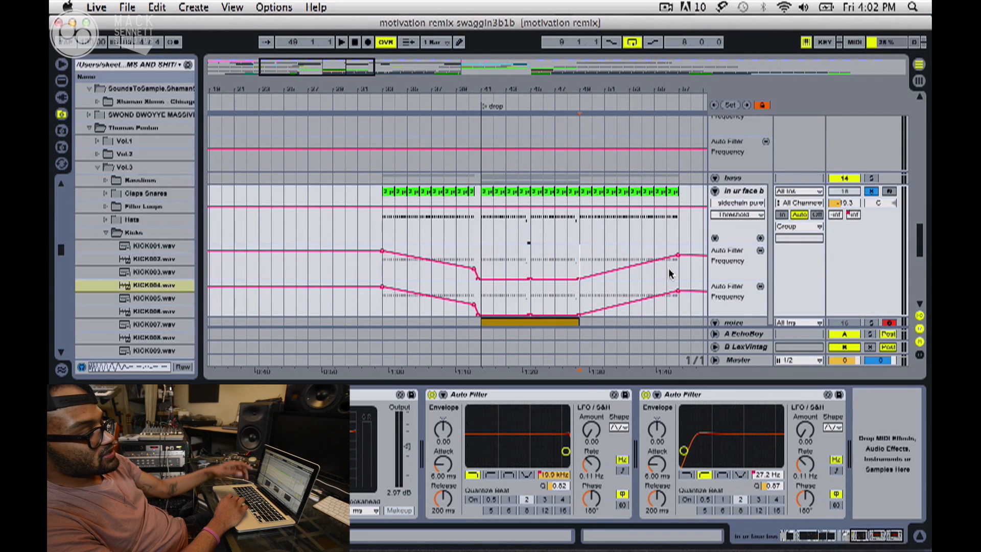
click(481, 224)
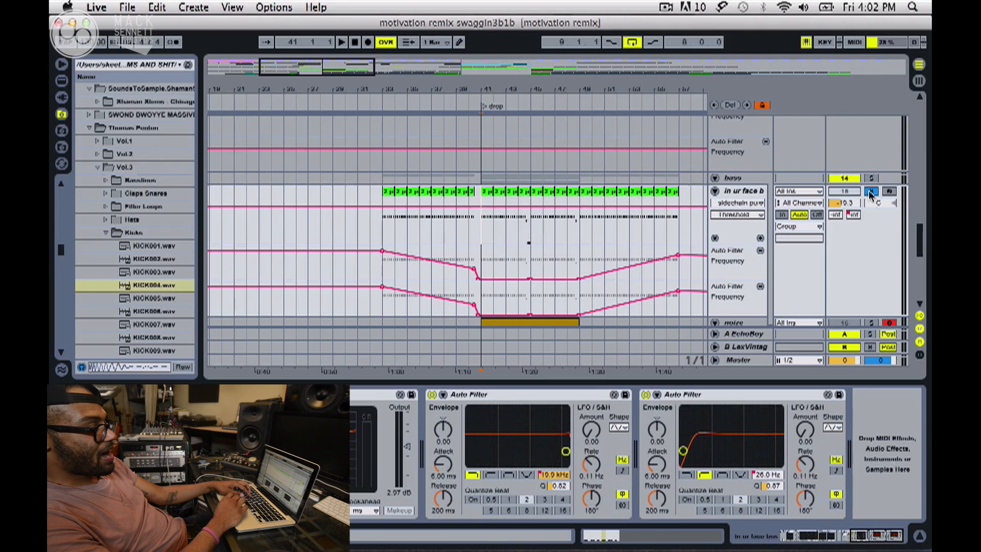
- Toggle the in ur face bass's solo off and on again, and play it from the drop at bar 41
scroll(478, 176, up, 10)
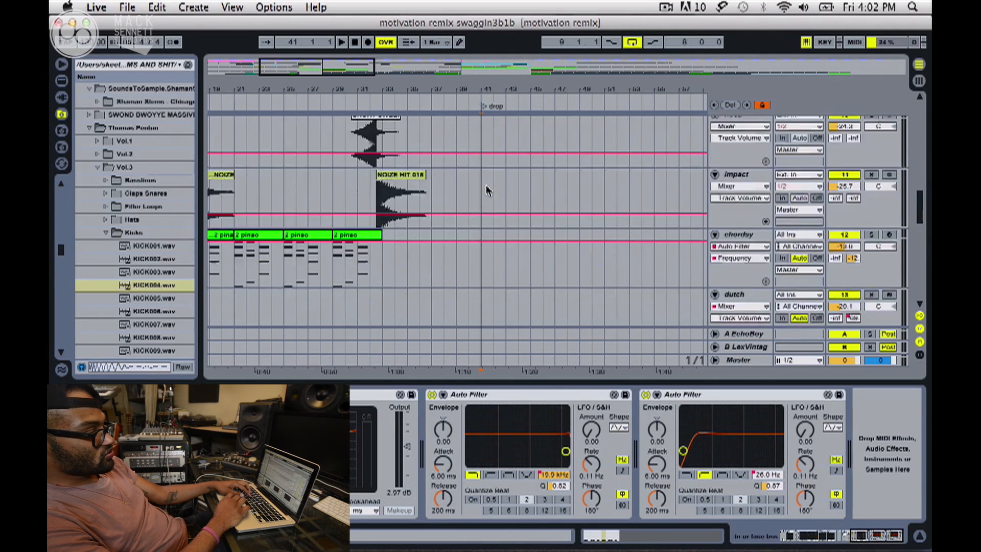
click(882, 194)
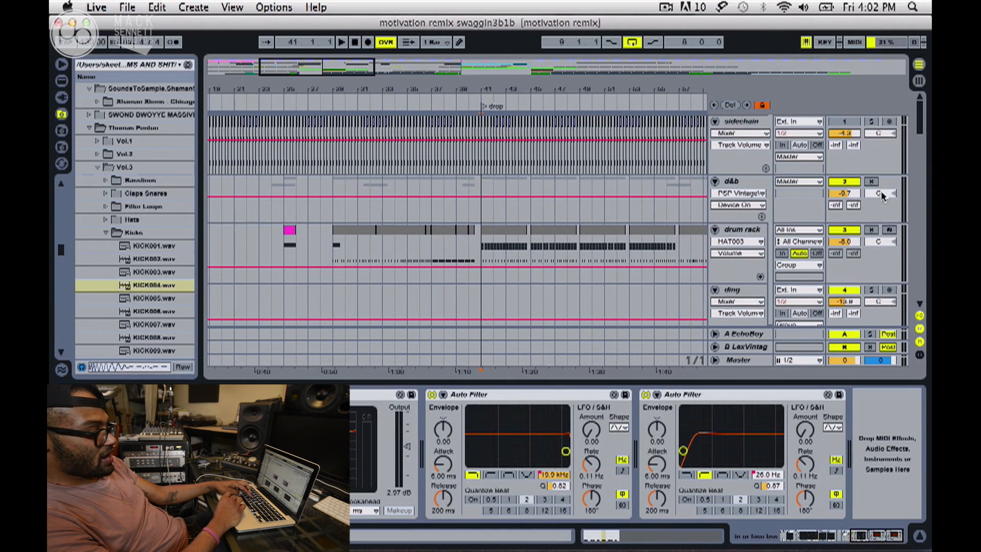
scroll(870, 183, down, 10)
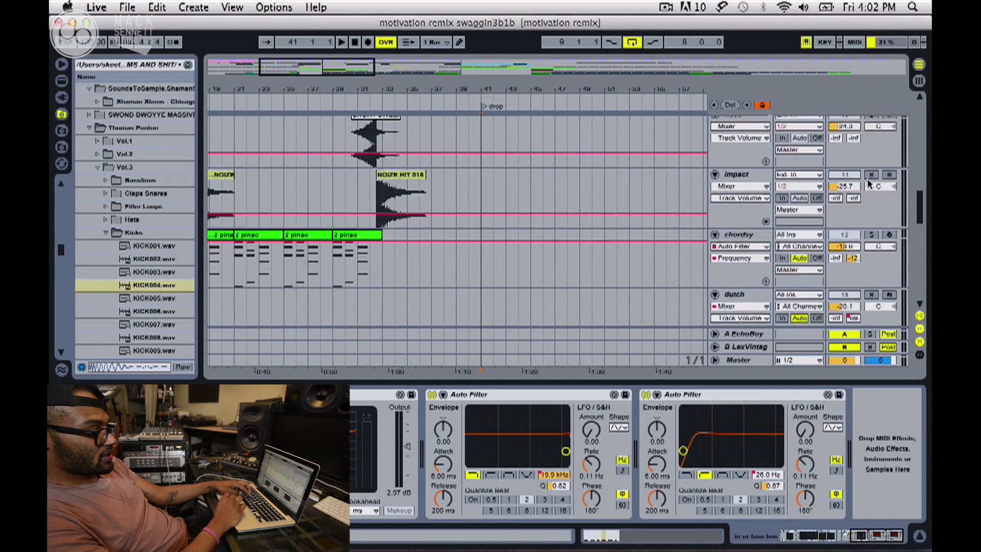
scroll(871, 183, down, 2)
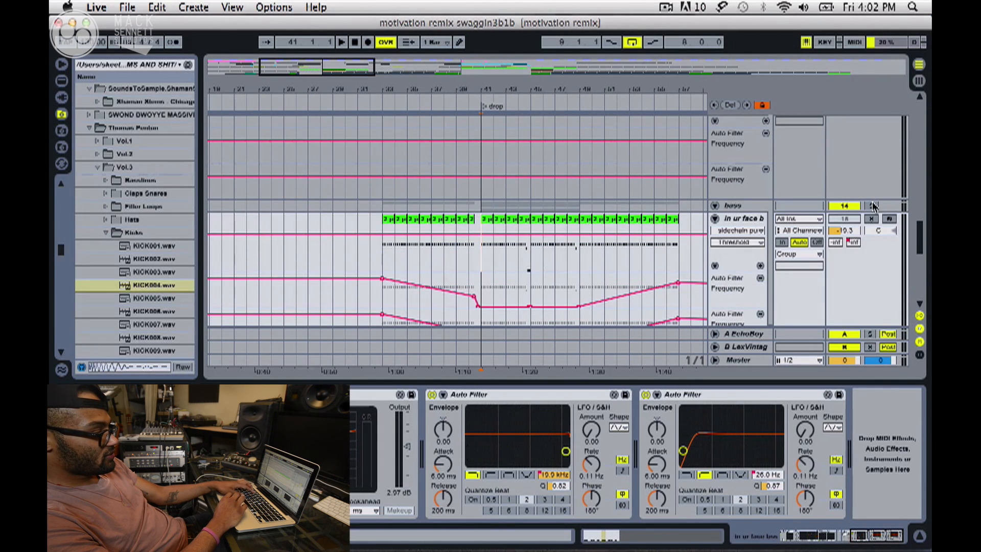
key(space)
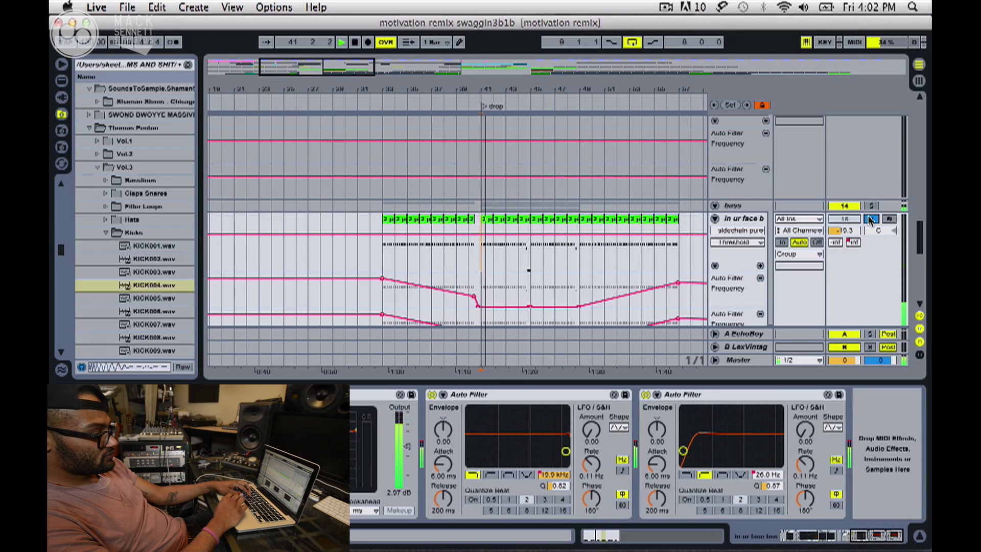
scroll(869, 219, down, 5)
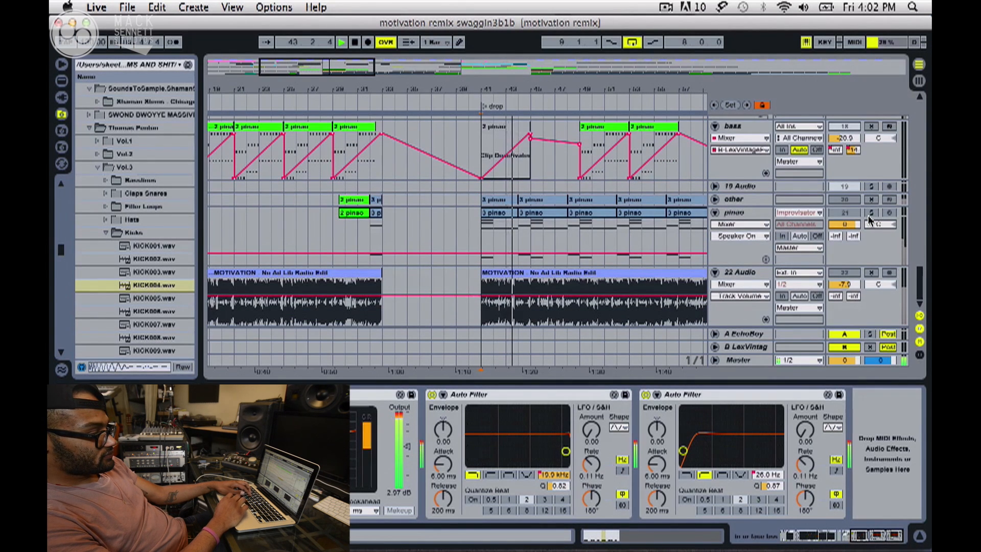
scroll(870, 220, up, 4)
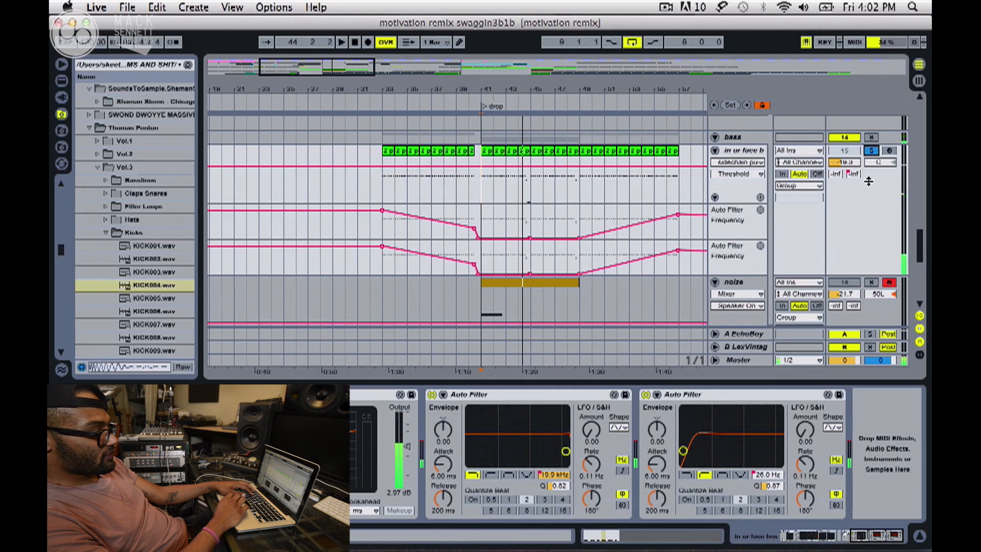
- Turn off the in ur face bass's solo and fold the bass group to reach the separate bass track below it
scroll(869, 184, up, 2)
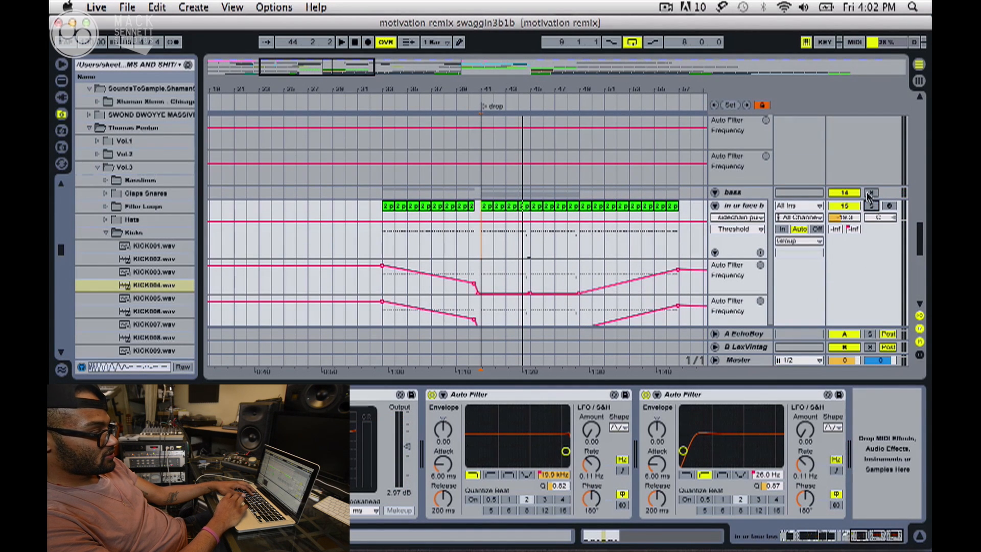
click(715, 194)
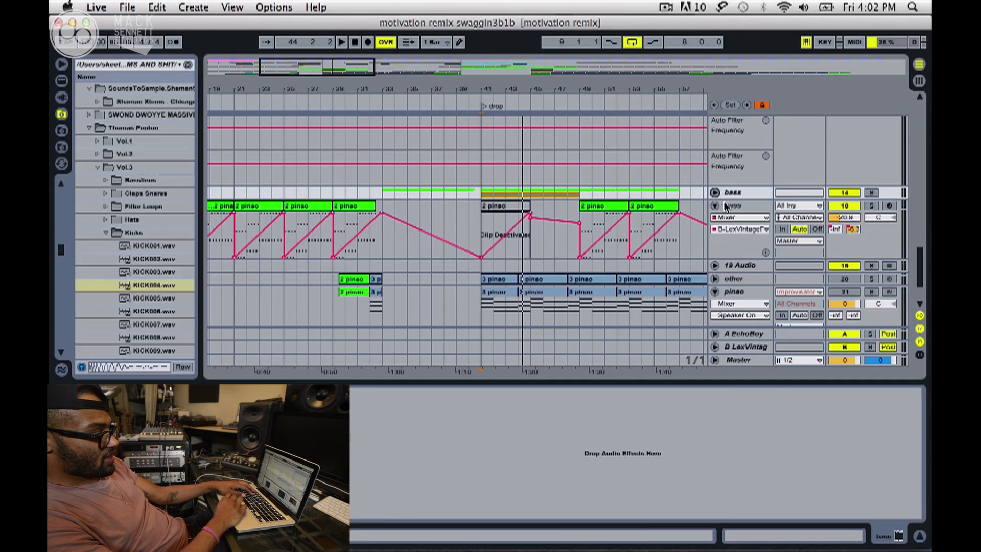
click(728, 206)
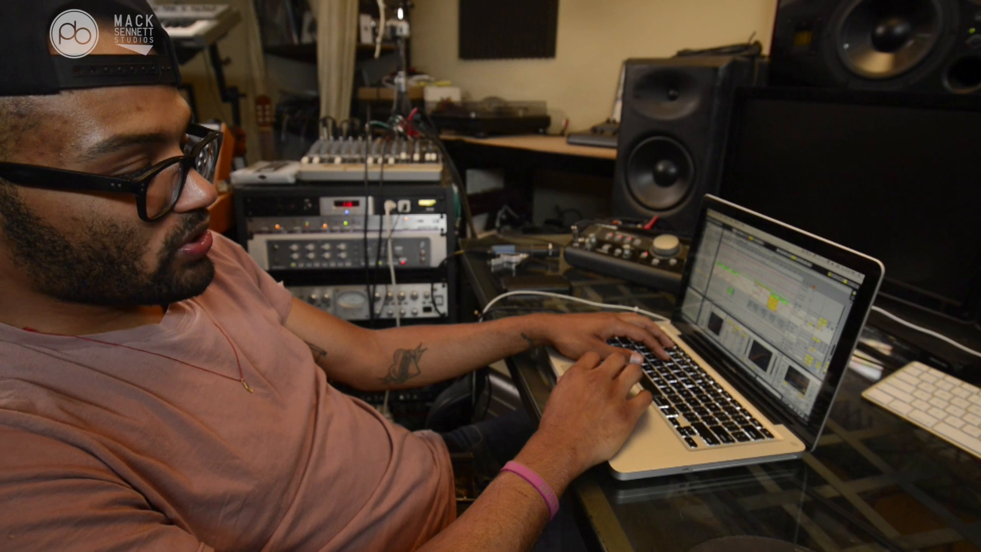